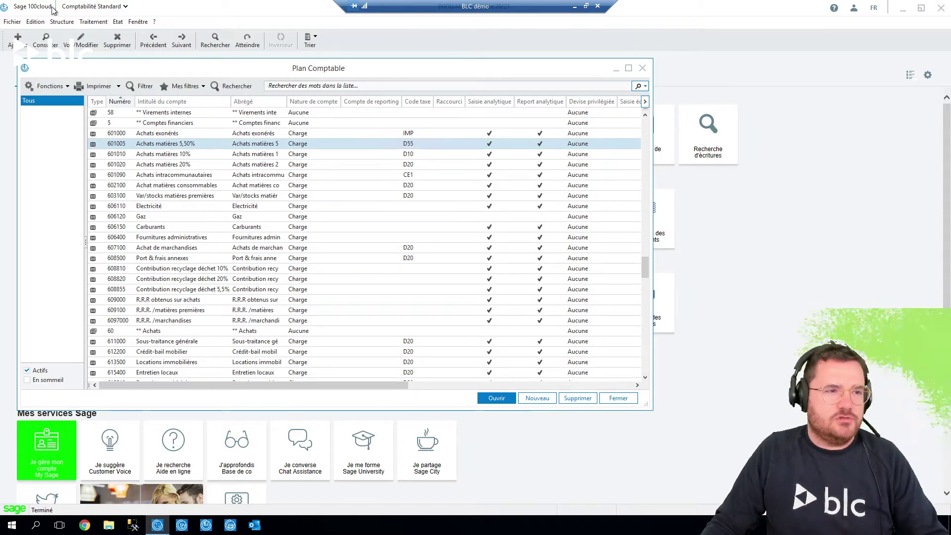
Open the Plan analytique list at full size and compare the sections of the Activité and Produits et services plans.
{"action": "left_click", "coordinate": [61, 22]}
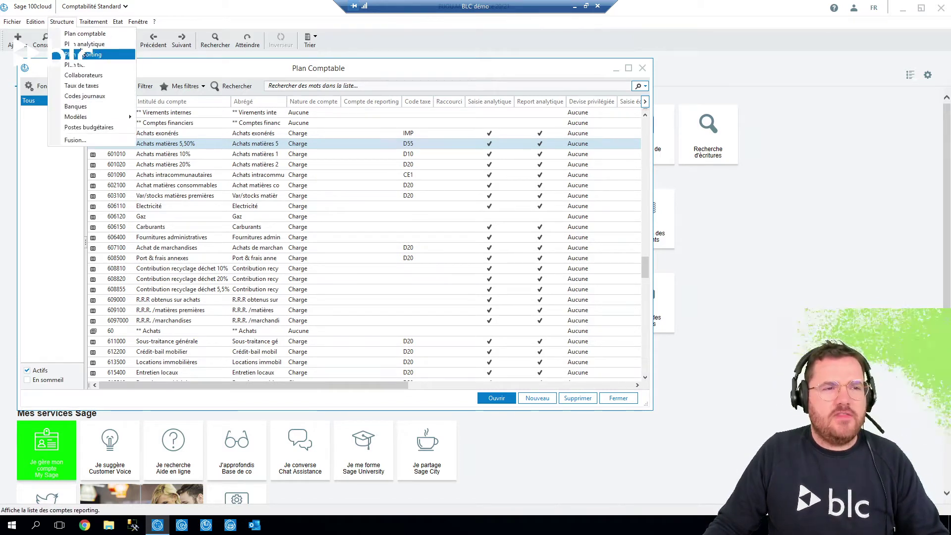
{"action": "left_click", "coordinate": [74, 55]}
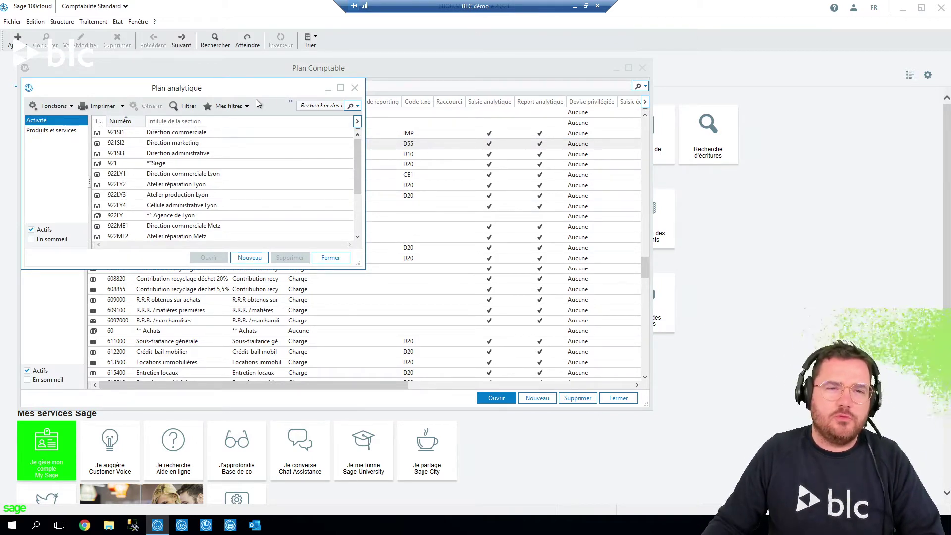
{"action": "left_click", "coordinate": [341, 88]}
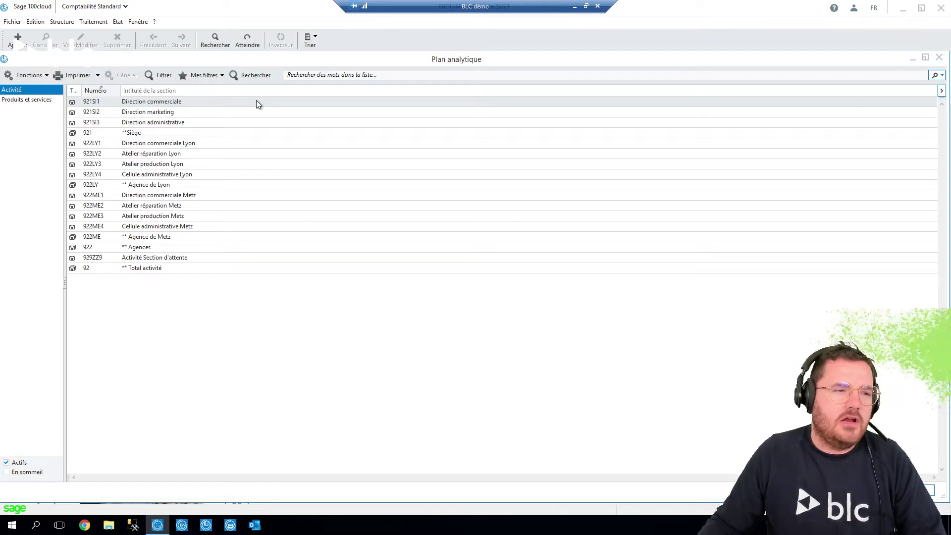
{"action": "left_click", "coordinate": [12, 99]}
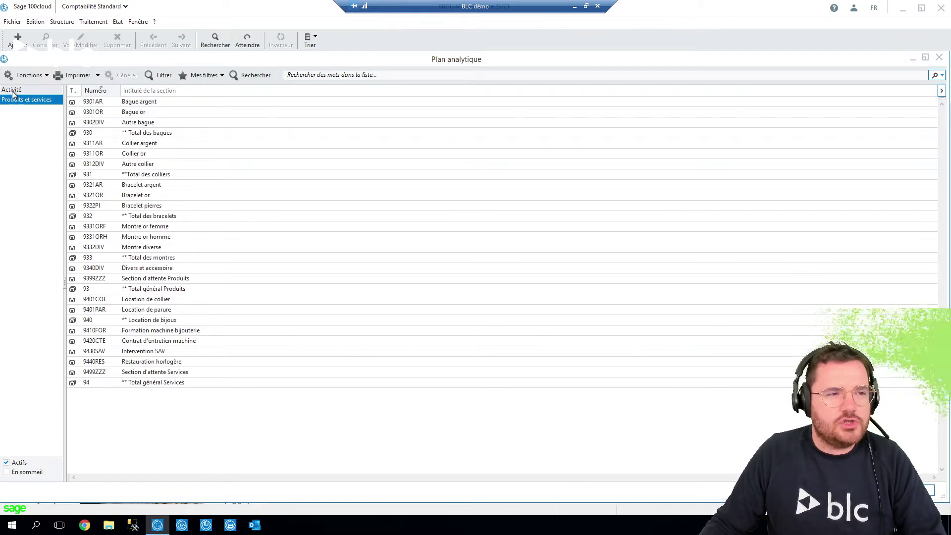
{"action": "left_click", "coordinate": [12, 91]}
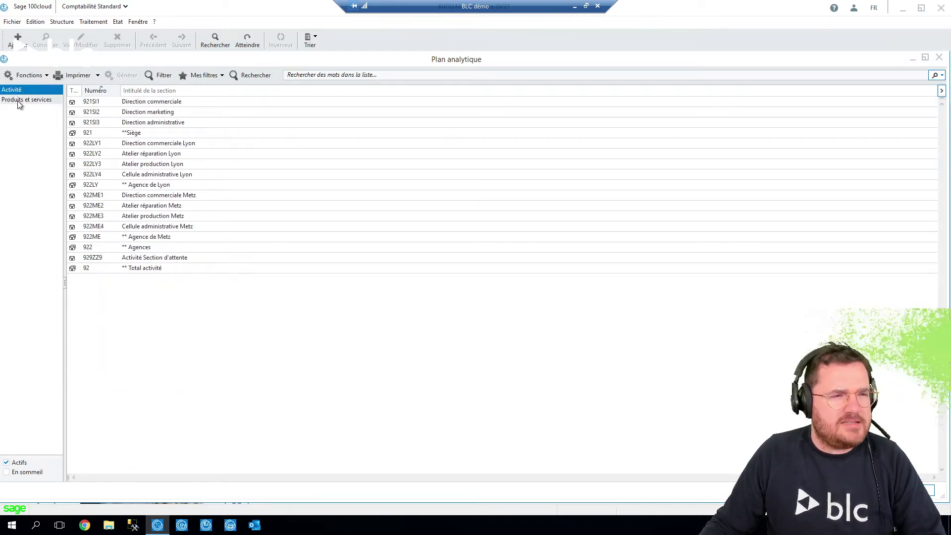
{"action": "left_click", "coordinate": [19, 101]}
{"action": "key", "text": "Up"}
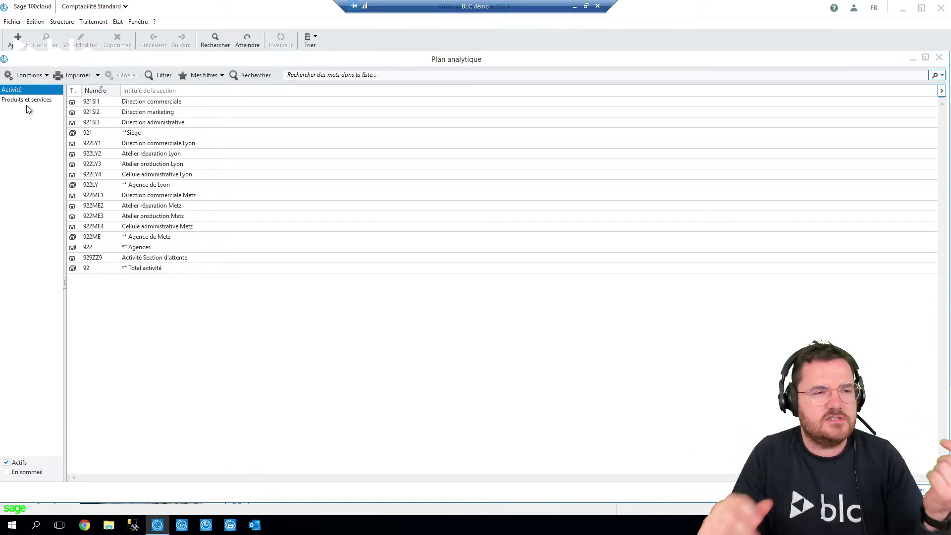
{"action": "left_click", "coordinate": [109, 103]}
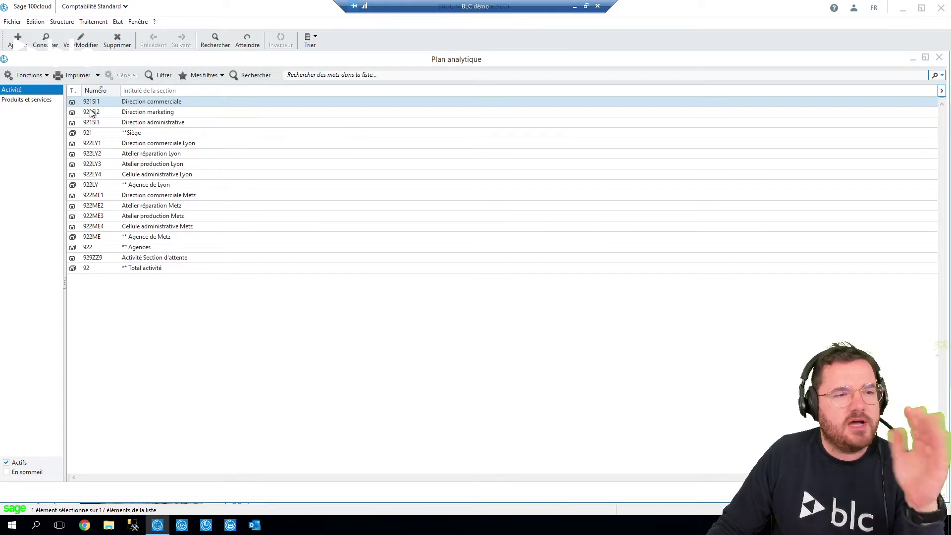
Check the general analytical parameters in the company settings, then close the settings.
{"action": "left_click", "coordinate": [12, 22]}
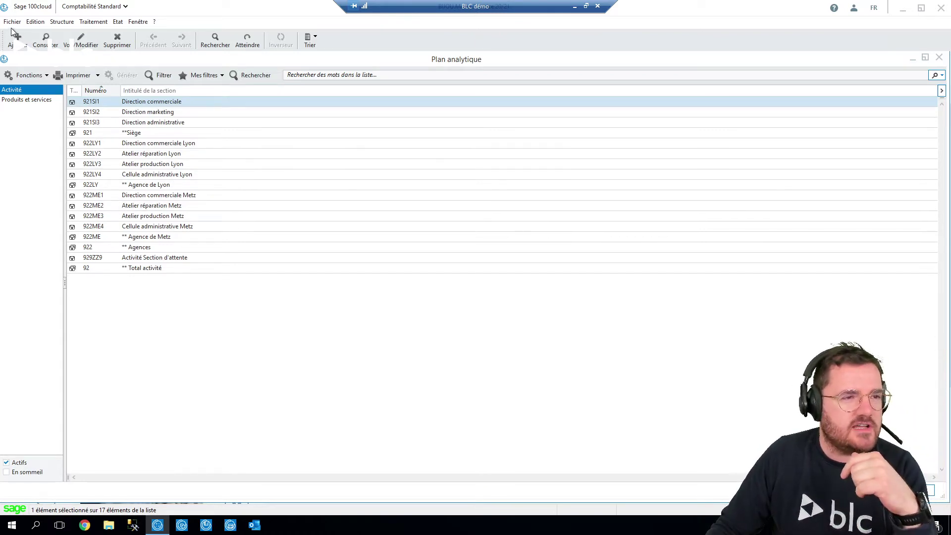
{"action": "left_click", "coordinate": [41, 78]}
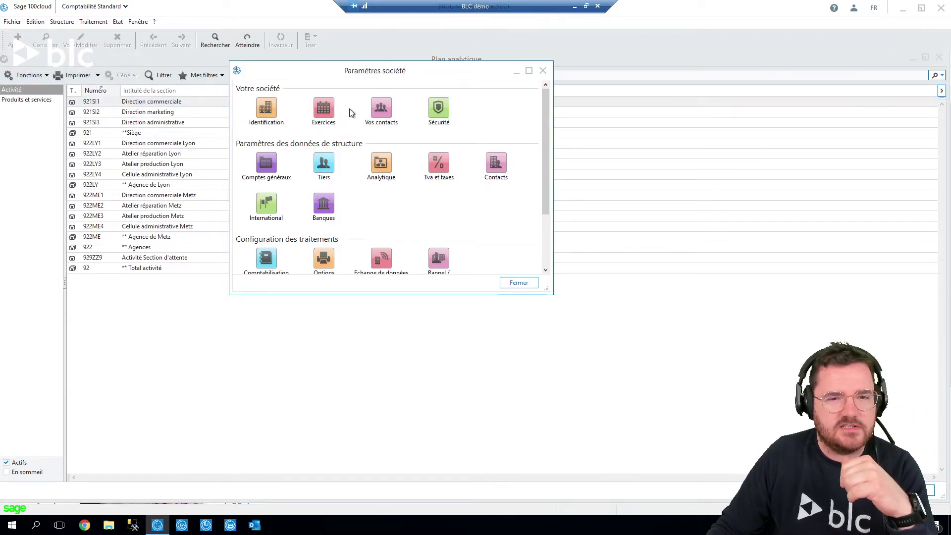
{"action": "left_click", "coordinate": [381, 163]}
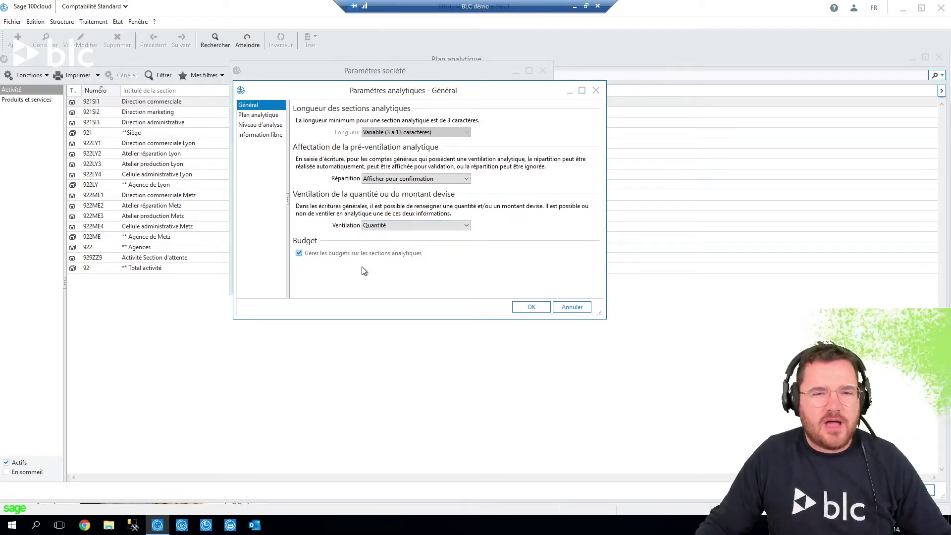
{"action": "left_click", "coordinate": [597, 93]}
{"action": "left_click", "coordinate": [543, 70]}
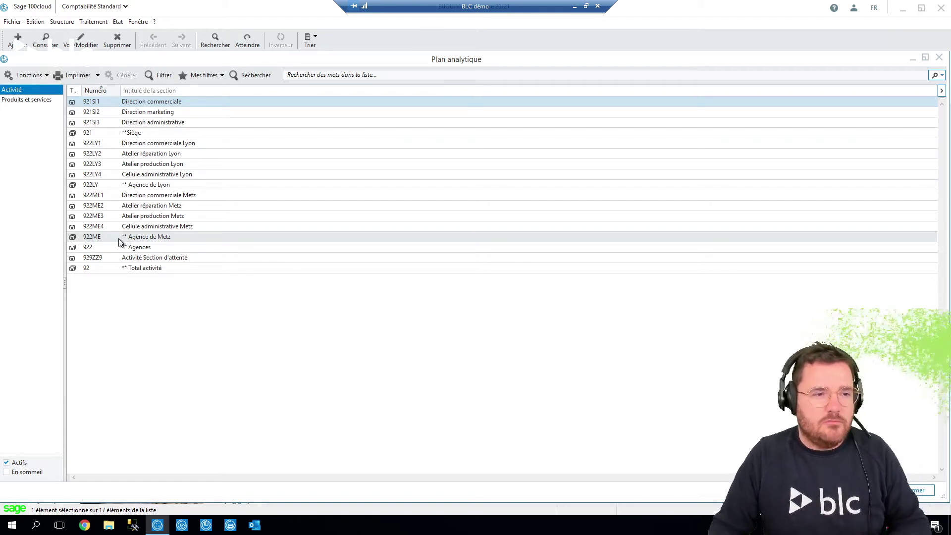
View the list of fiscal years in the company settings and close it.
{"action": "left_click", "coordinate": [10, 23]}
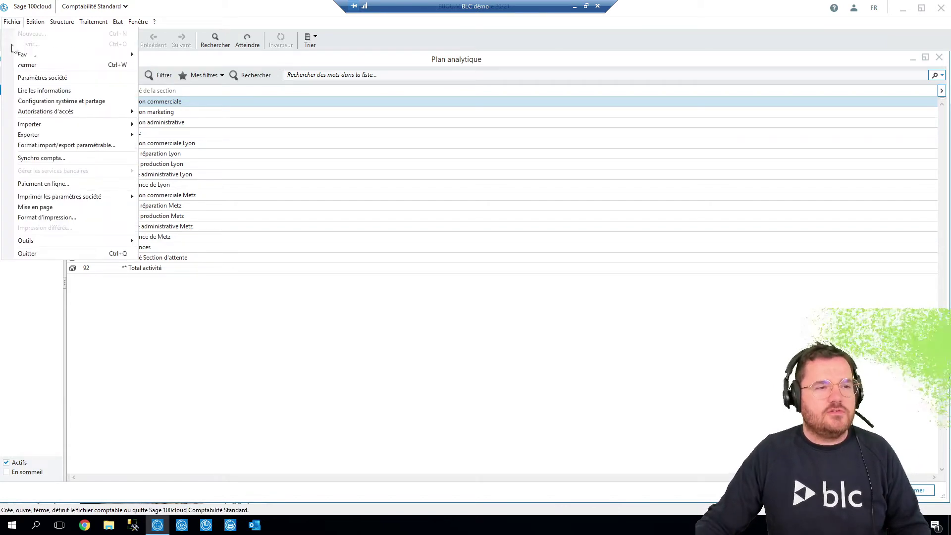
{"action": "left_click", "coordinate": [47, 79]}
{"action": "left_click", "coordinate": [324, 108]}
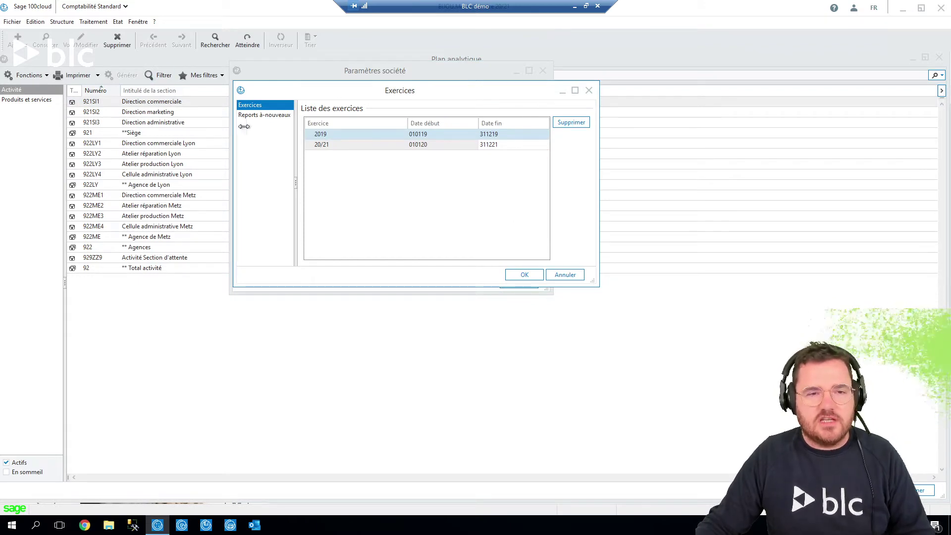
{"action": "left_click", "coordinate": [588, 90]}
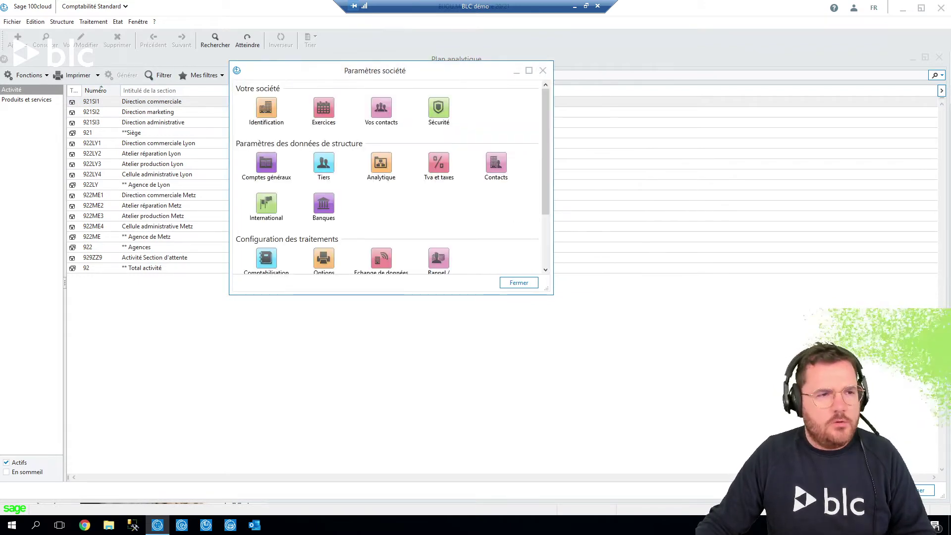
Review the section length, pre-allocation, quantity allocation and budget options in the general analytical parameters.
{"action": "left_click", "coordinate": [15, 22]}
{"action": "left_click", "coordinate": [48, 78]}
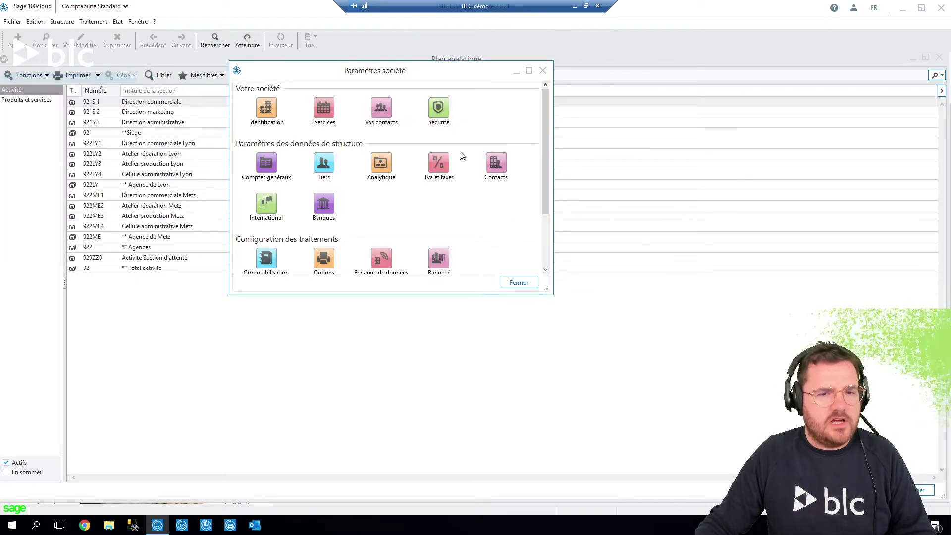
{"action": "left_click", "coordinate": [378, 164]}
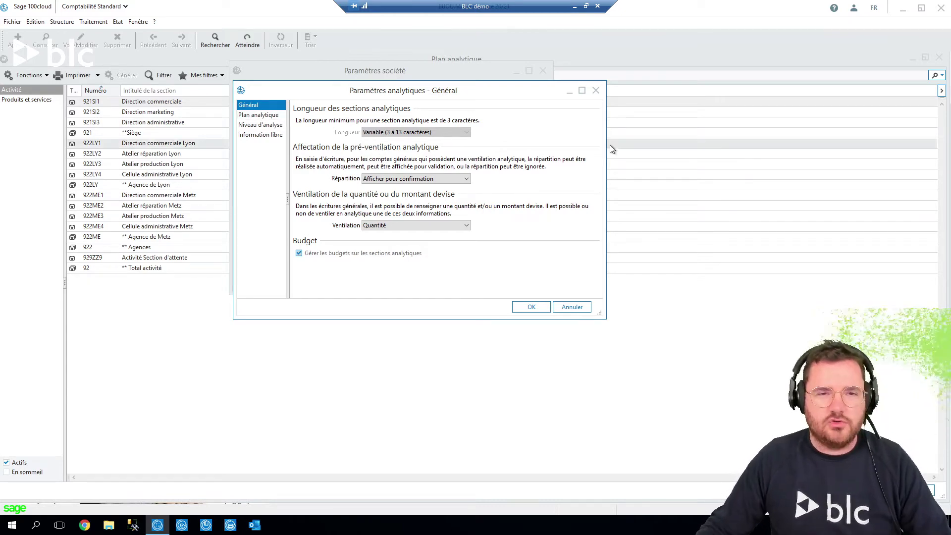
{"action": "left_click", "coordinate": [595, 90]}
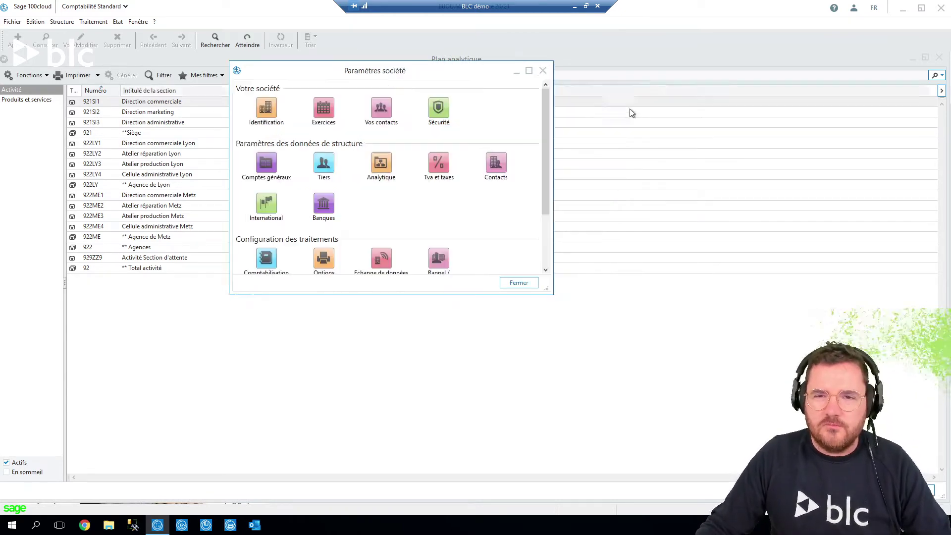
{"action": "left_click", "coordinate": [543, 70]}
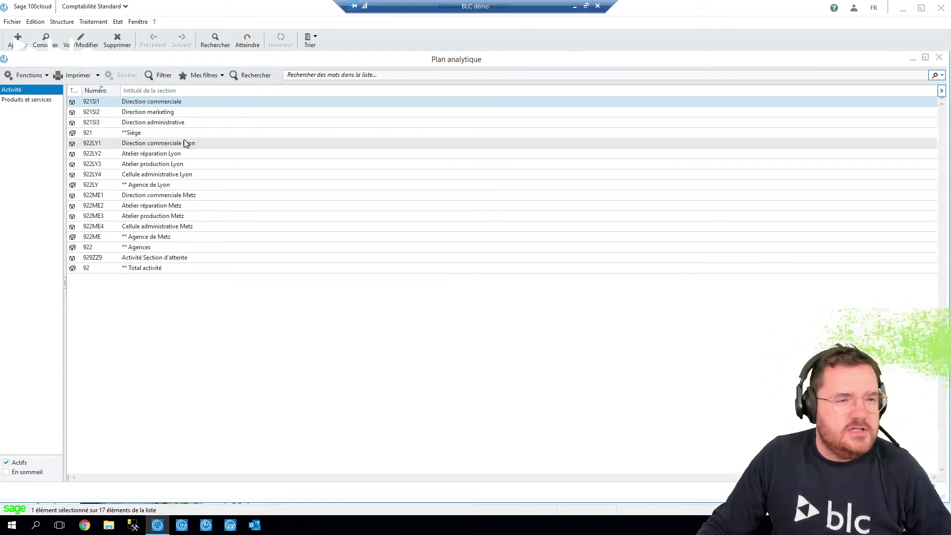
Examine the Plan analytique page of the analytical parameters, with the Activité plan's waiting section and main-plan options.
{"action": "left_click", "coordinate": [127, 121]}
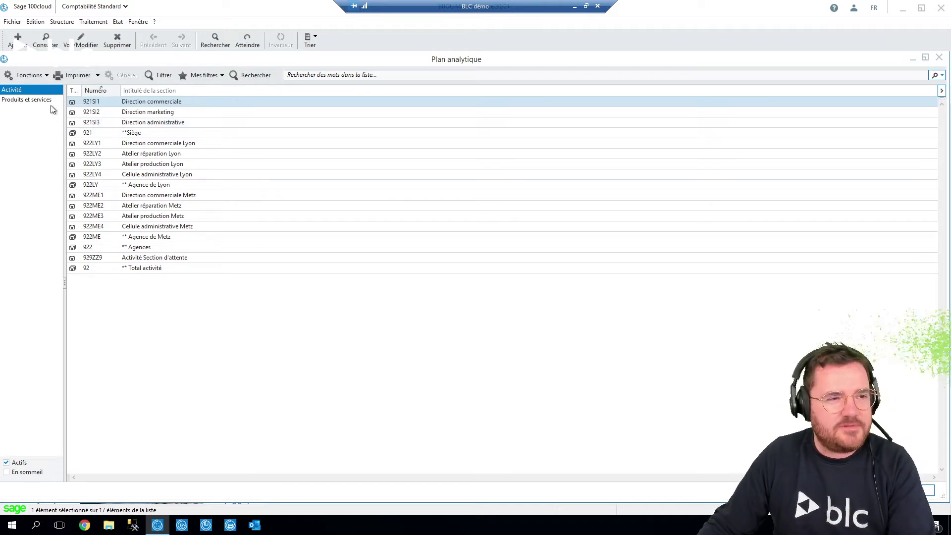
{"action": "left_click", "coordinate": [20, 23]}
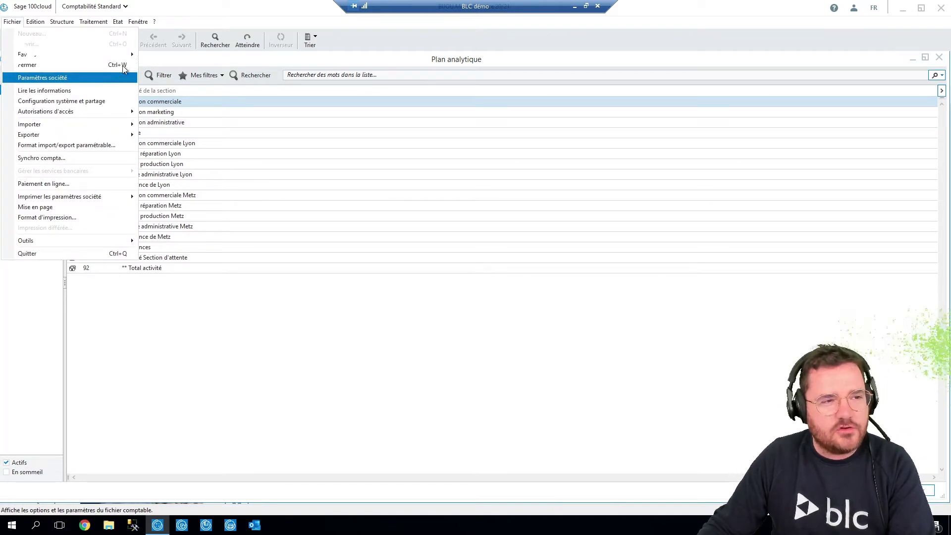
{"action": "left_click", "coordinate": [43, 78]}
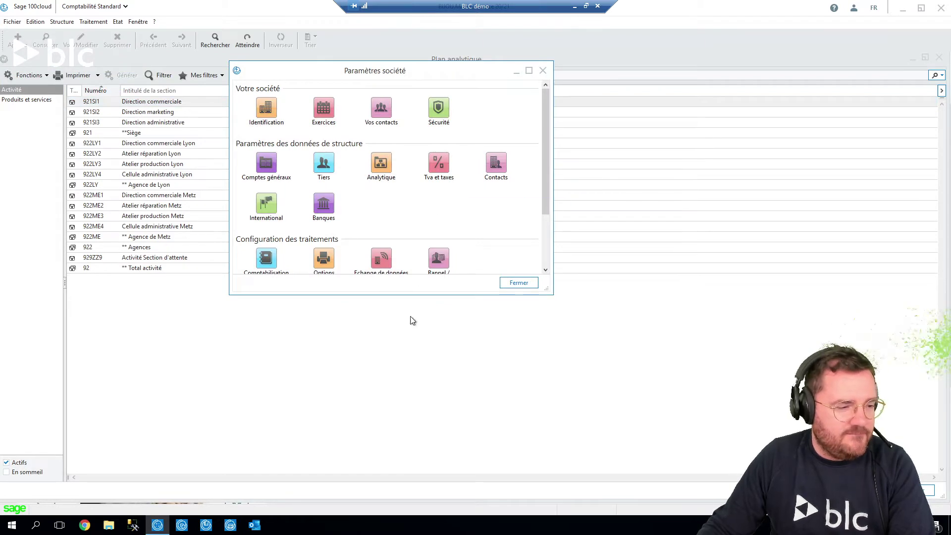
{"action": "left_click", "coordinate": [388, 167]}
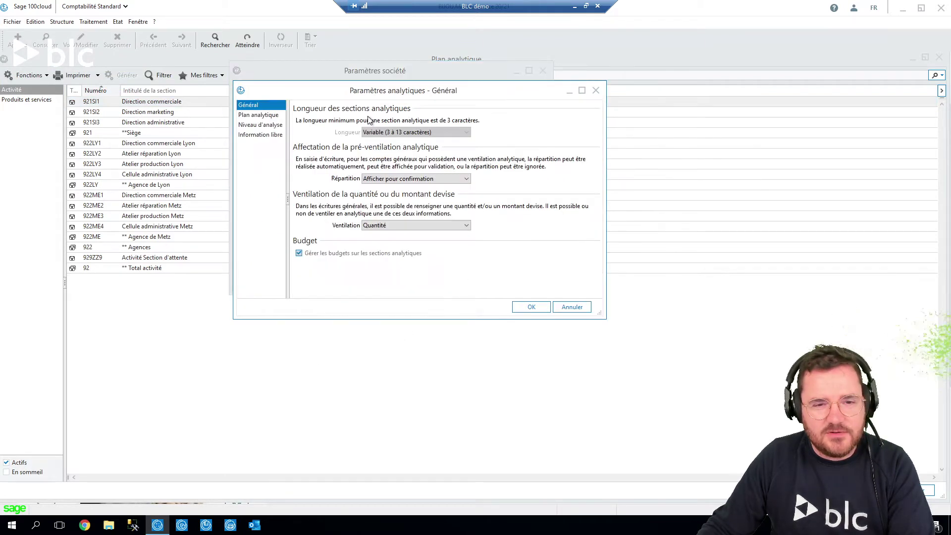
{"action": "left_click", "coordinate": [260, 124]}
{"action": "left_click", "coordinate": [258, 115]}
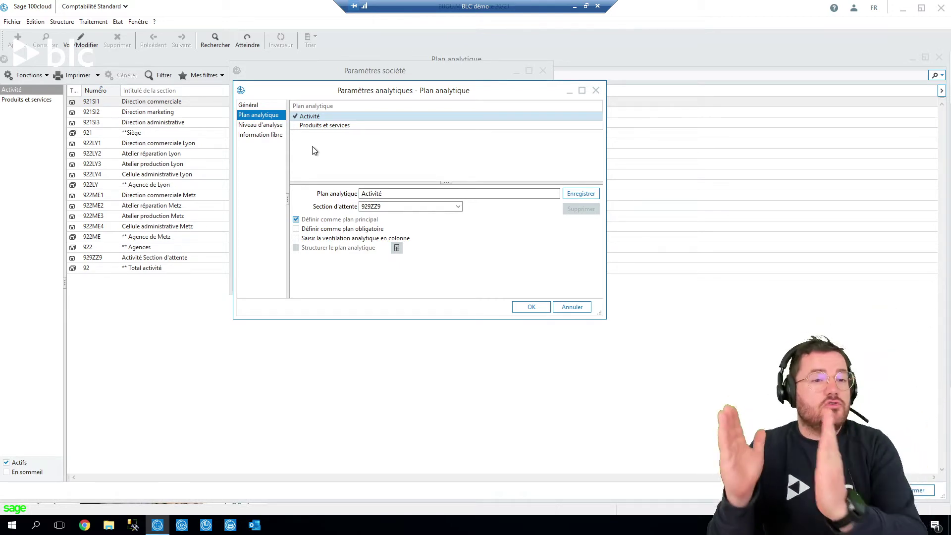
{"action": "left_click", "coordinate": [582, 90]}
{"action": "left_click", "coordinate": [939, 59]}
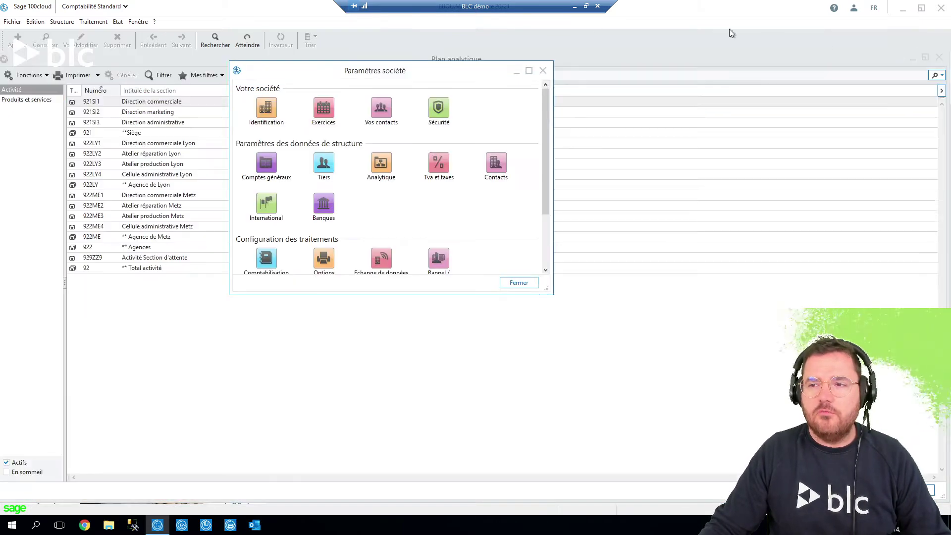
Close the company settings, the Plan analytique list and the Plan Comptable list.
{"action": "left_click", "coordinate": [543, 70]}
{"action": "left_click", "coordinate": [939, 58]}
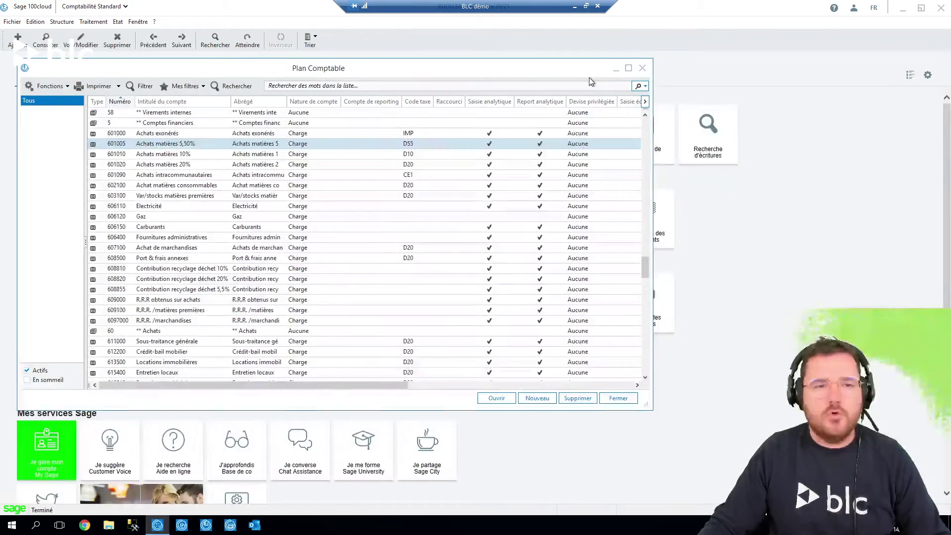
{"action": "left_click", "coordinate": [642, 68]}
Reopen the Plan analytique list from the home screen to view its sections, and close it.
{"action": "left_click", "coordinate": [56, 23]}
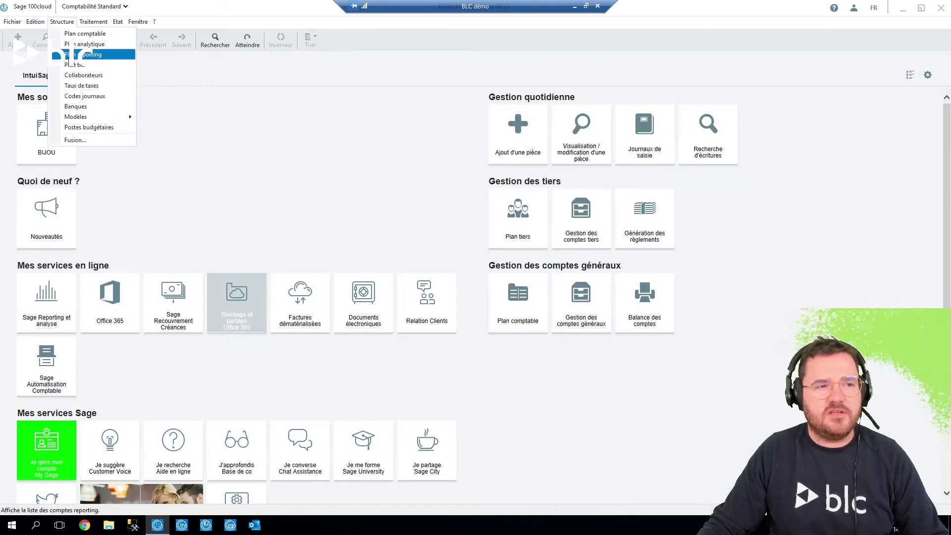
{"action": "left_click", "coordinate": [91, 46]}
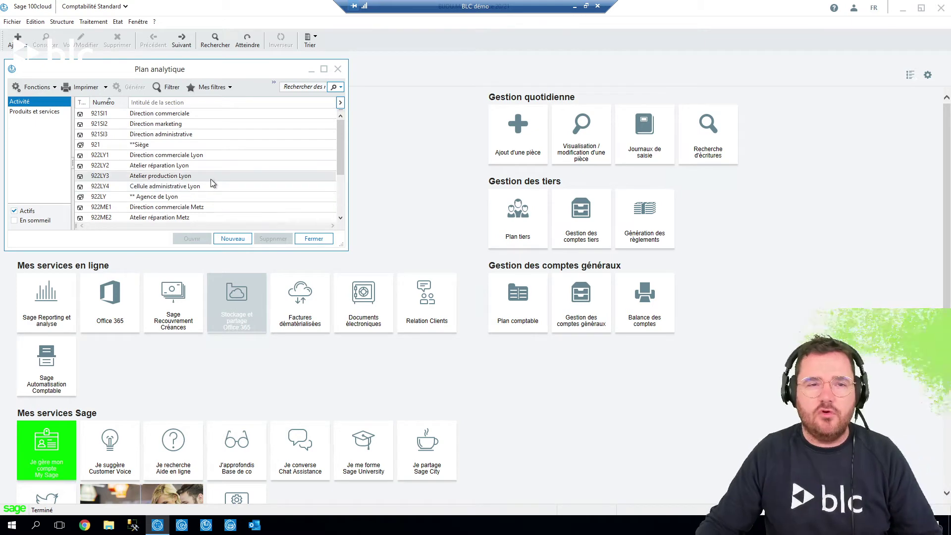
{"action": "left_click", "coordinate": [337, 70]}
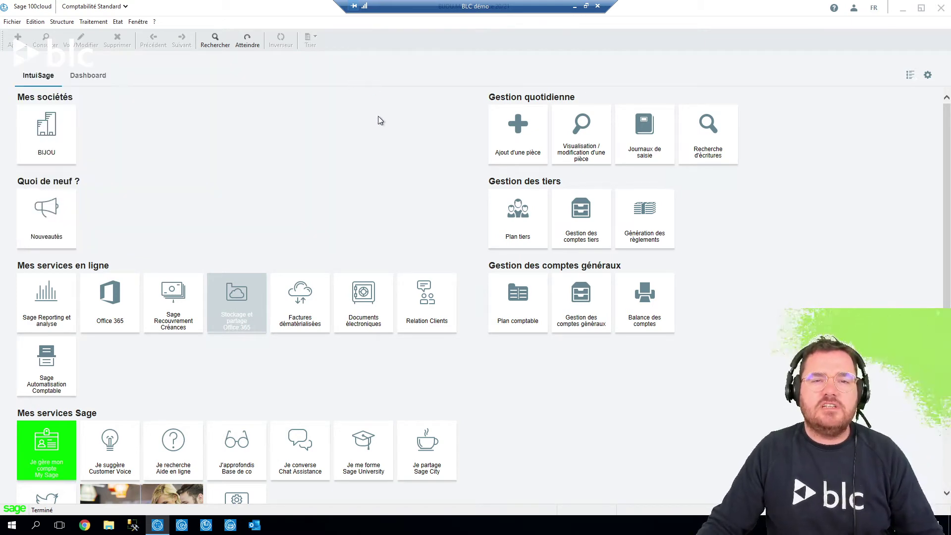
Inspect the Activité plan's name field in the company's analytical plan settings and leave without editing it.
{"action": "left_click", "coordinate": [12, 22]}
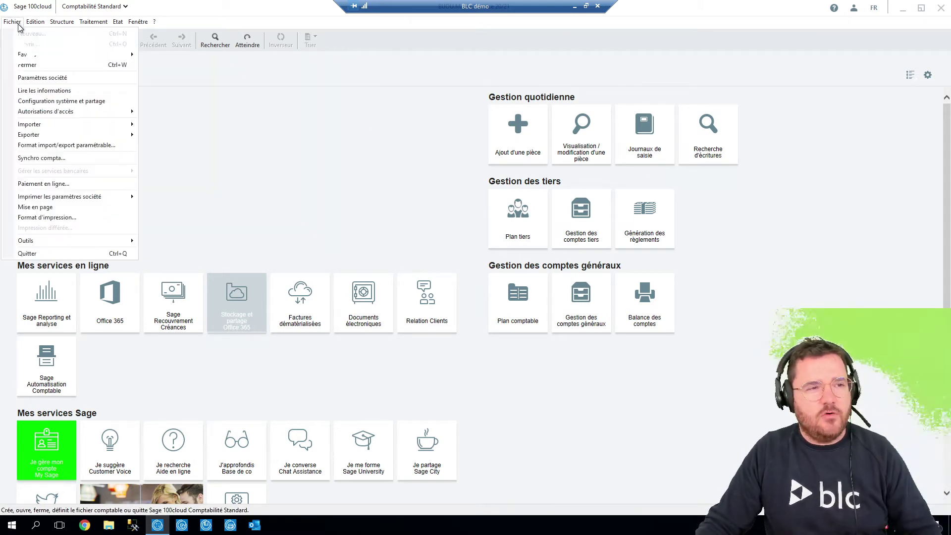
{"action": "left_click", "coordinate": [22, 80]}
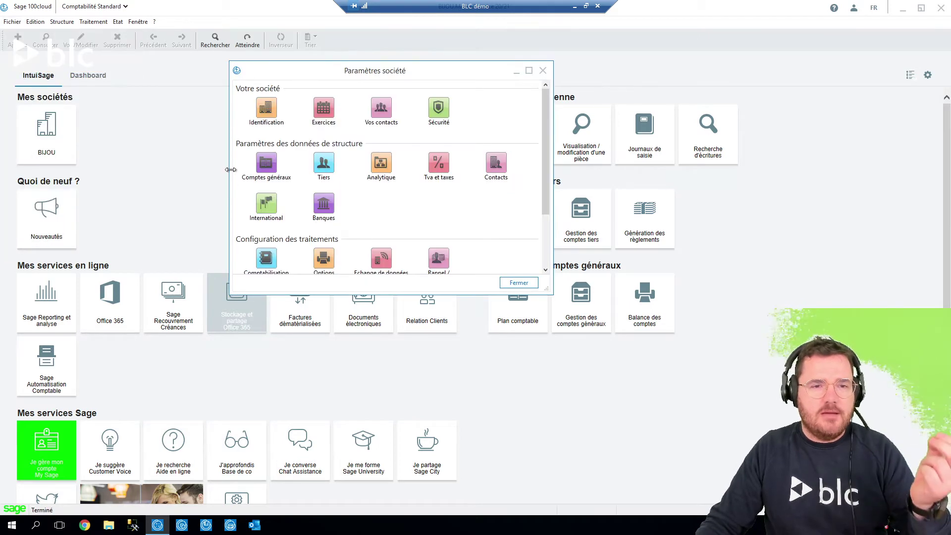
{"action": "left_click", "coordinate": [385, 171]}
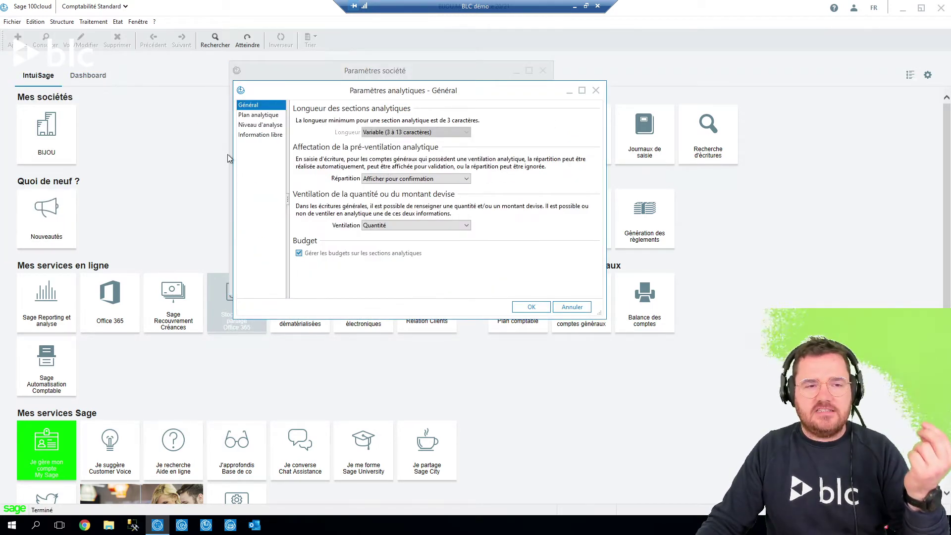
{"action": "left_click", "coordinate": [258, 115]}
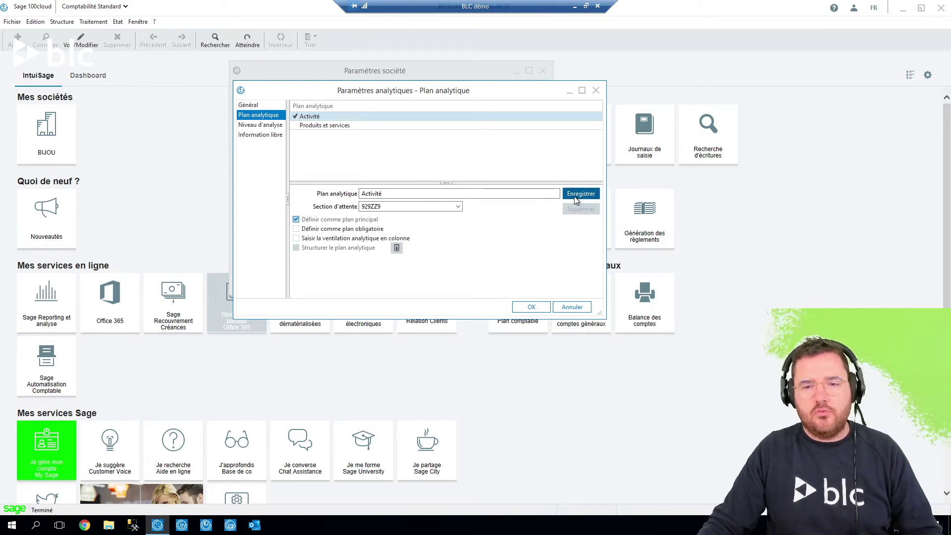
{"action": "left_click", "coordinate": [394, 194]}
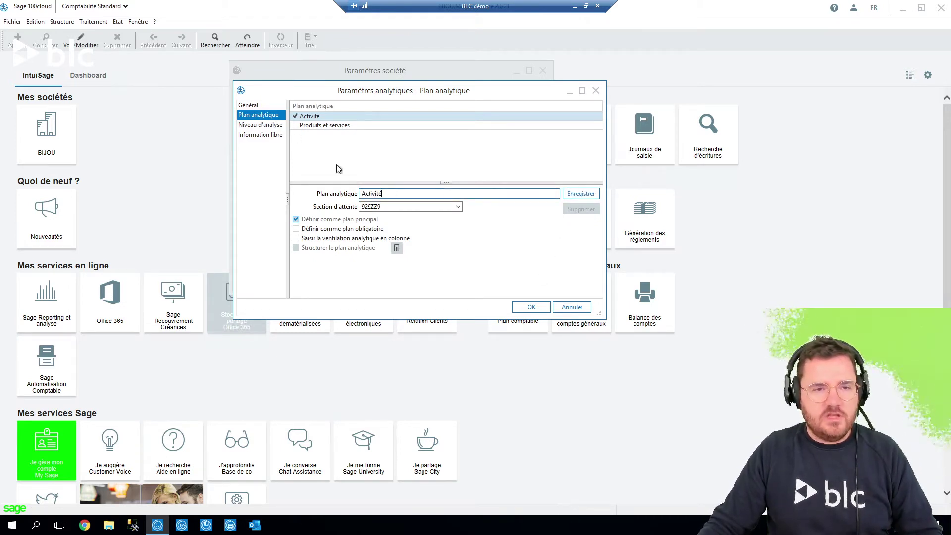
{"action": "left_click_drag", "start_coordinate": [391, 194], "coordinate": [321, 195]}
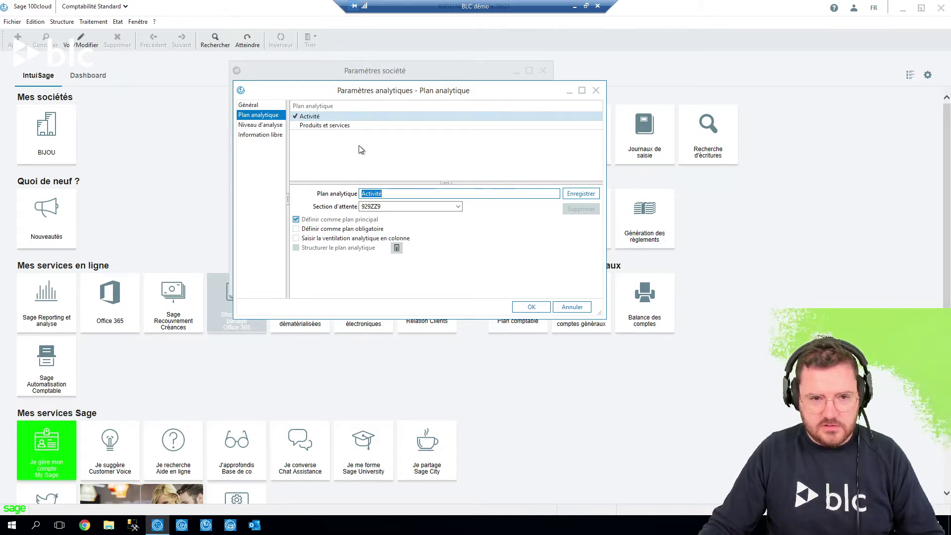
{"action": "key", "text": "Escape"}
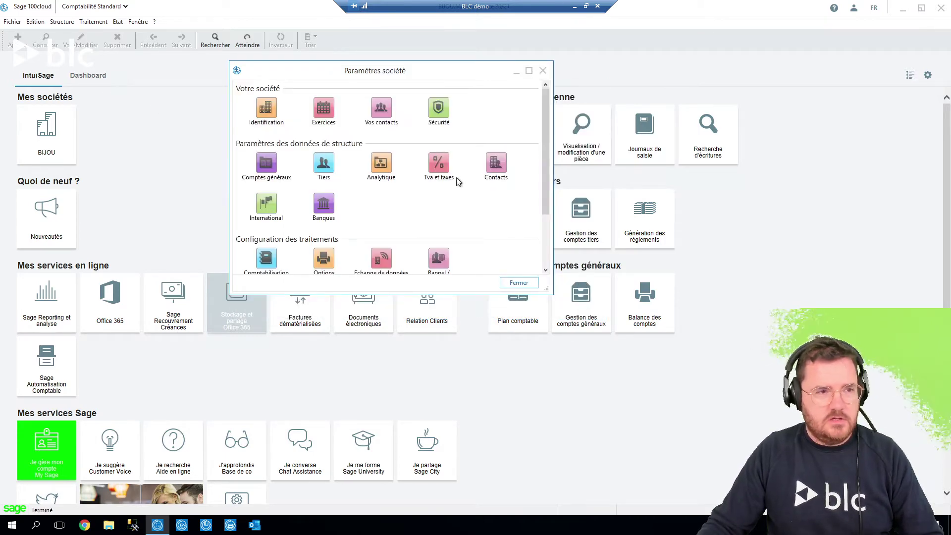
{"action": "double_click", "coordinate": [455, 175]}
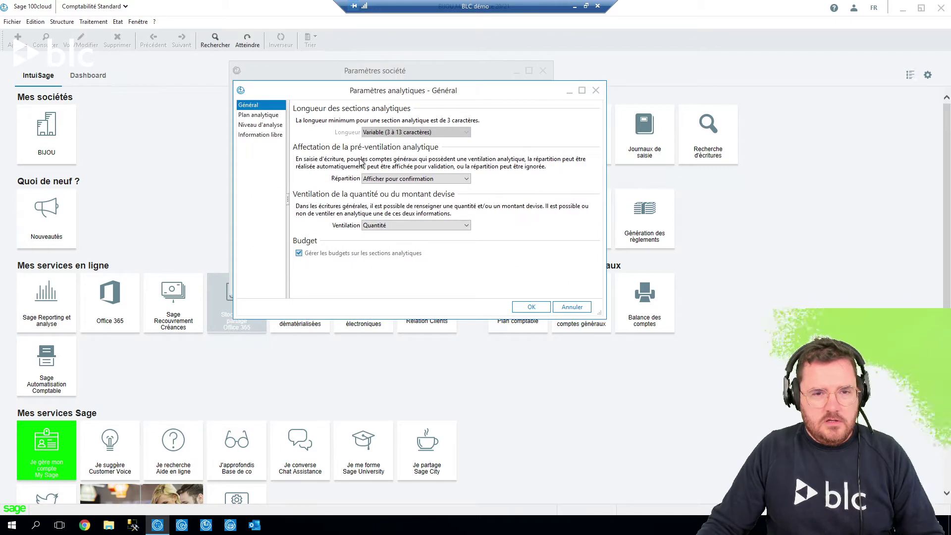
{"action": "left_click", "coordinate": [258, 115]}
{"action": "left_click_drag", "start_coordinate": [424, 194], "coordinate": [342, 193]}
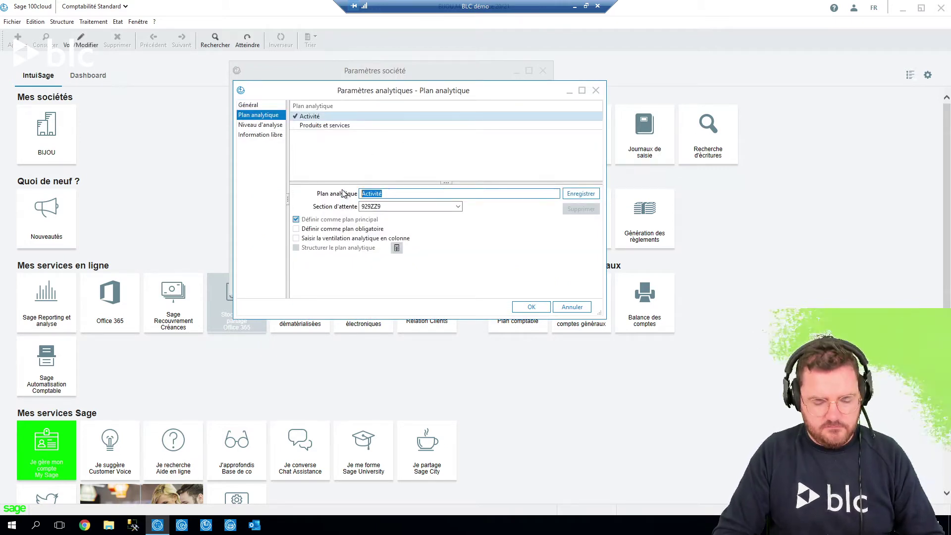
{"action": "type", "text": "Formation"}
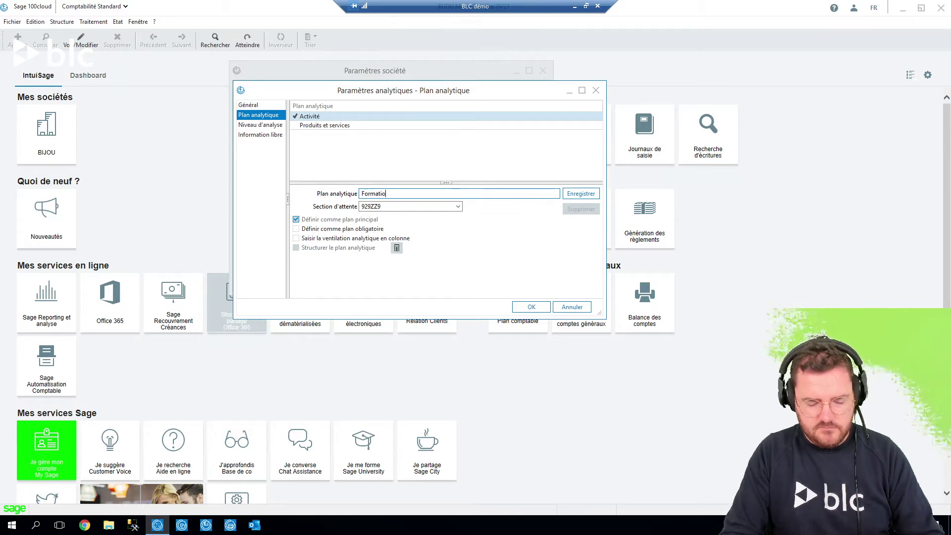
{"action": "key", "text": "Tab"}
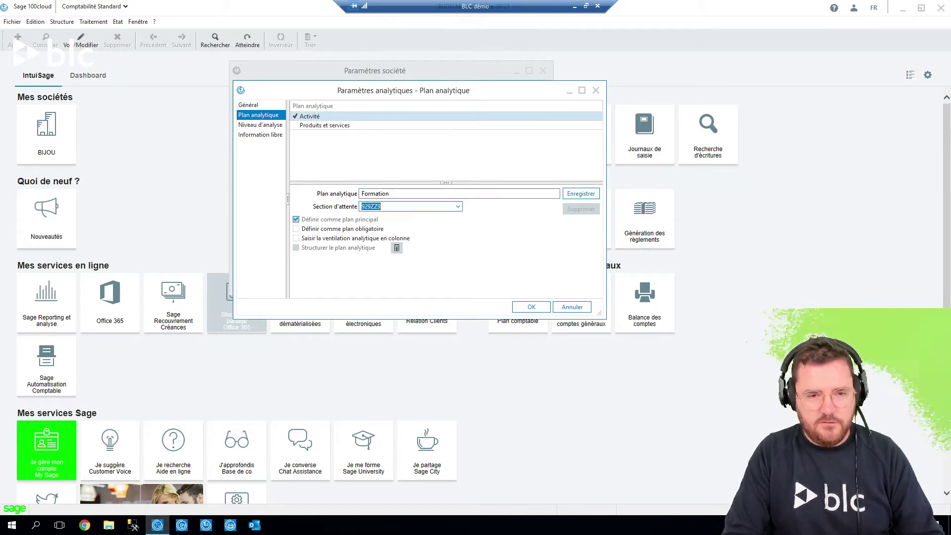
{"action": "left_click", "coordinate": [297, 229]}
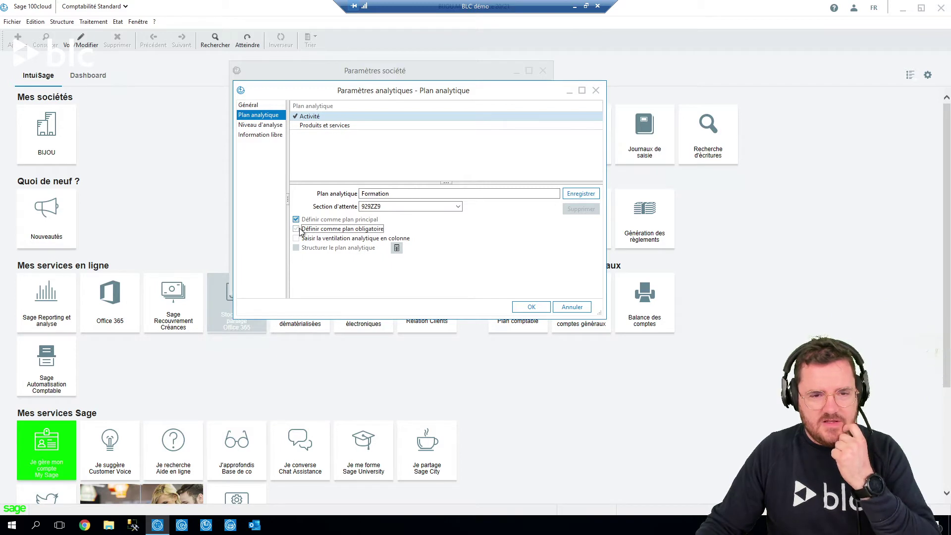
{"action": "left_click", "coordinate": [572, 306]}
{"action": "left_click", "coordinate": [261, 158]}
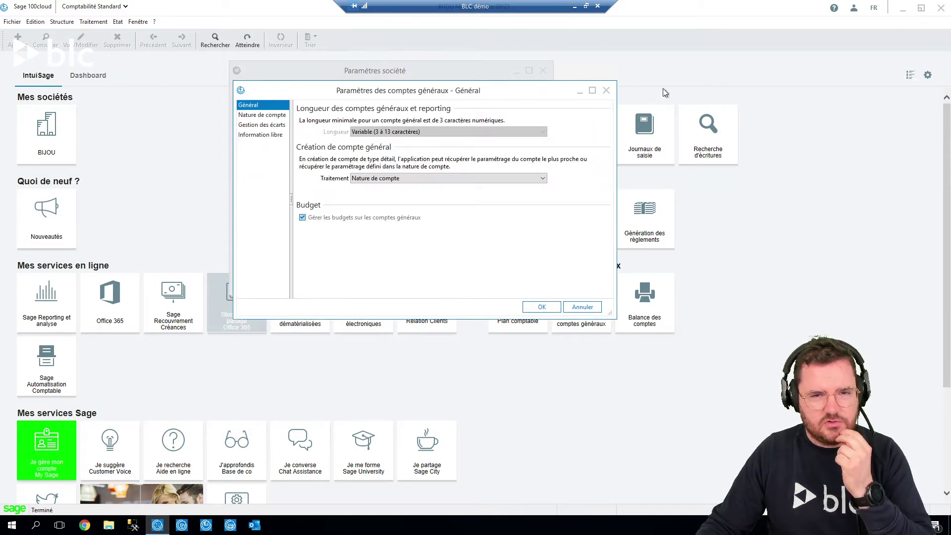
{"action": "left_click", "coordinate": [605, 88]}
Open the Produits et services plan's settings in the company's analytical parameters.
{"action": "left_click", "coordinate": [381, 163]}
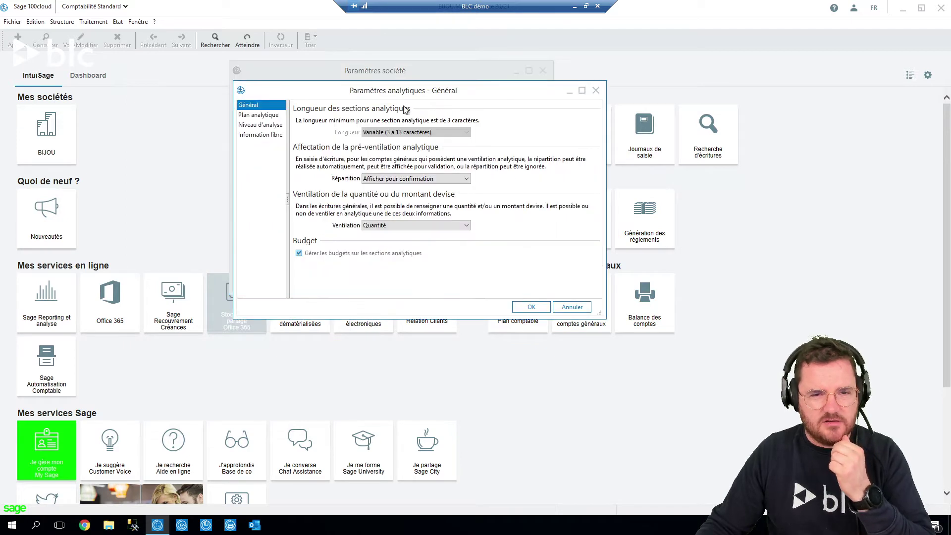
{"action": "left_click", "coordinate": [258, 115]}
{"action": "left_click", "coordinate": [319, 125]}
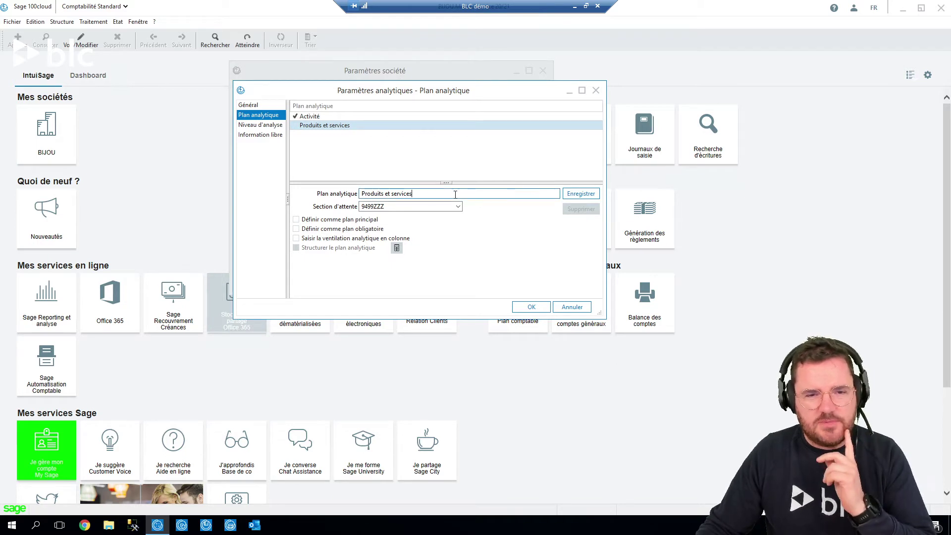
Try to save the Produits et services plan as a mandatory plan with its waiting section left empty.
{"action": "left_click_drag", "start_coordinate": [413, 194], "coordinate": [203, 168]}
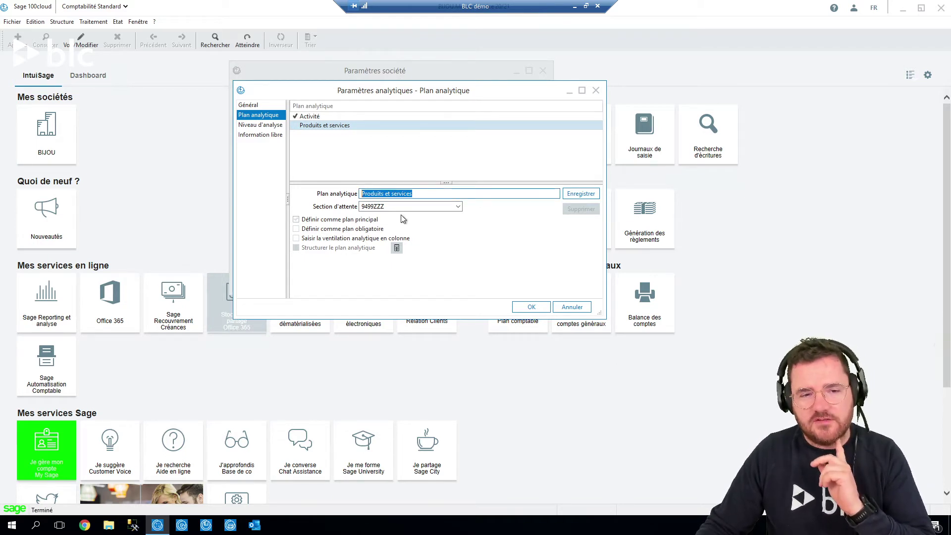
{"action": "key", "text": "Tab"}
{"action": "key", "text": "BackSpace"}
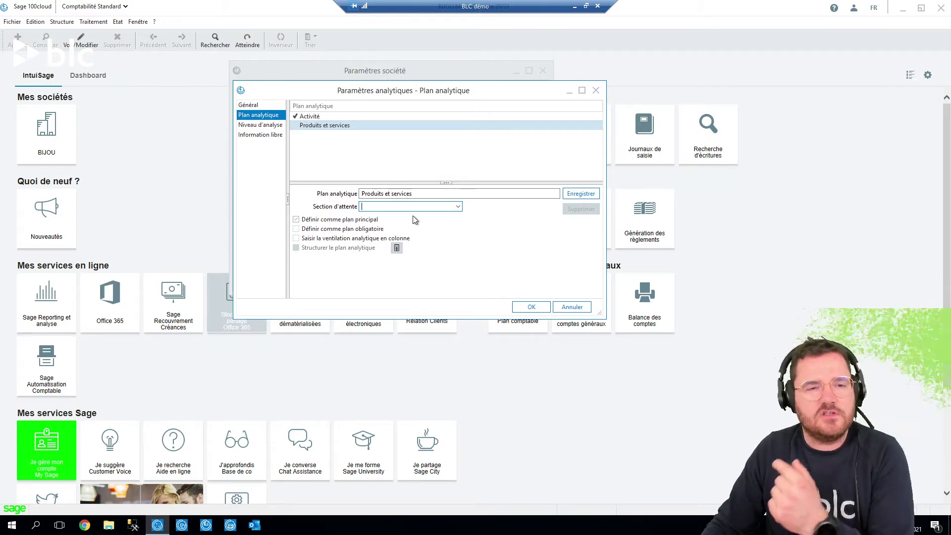
{"action": "left_click", "coordinate": [388, 216]}
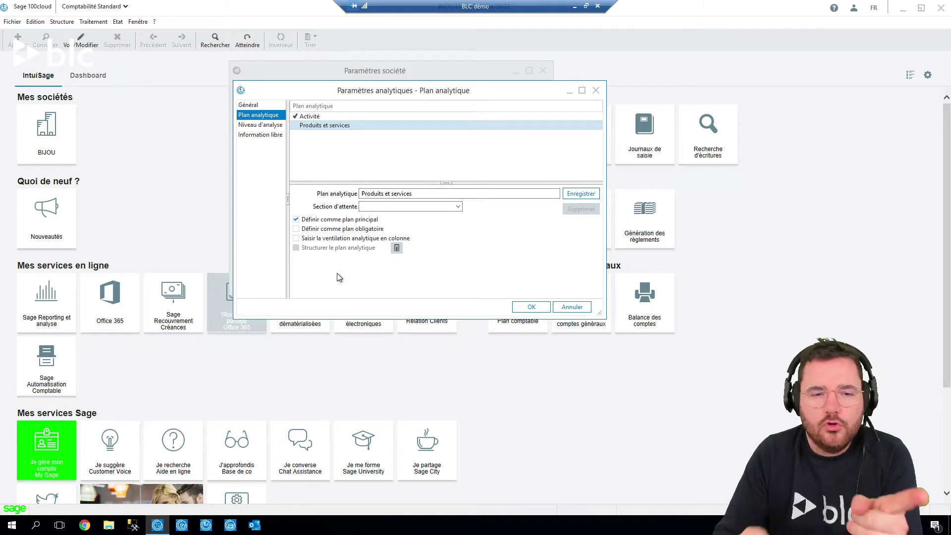
{"action": "left_click", "coordinate": [343, 227]}
{"action": "left_click", "coordinate": [296, 219]}
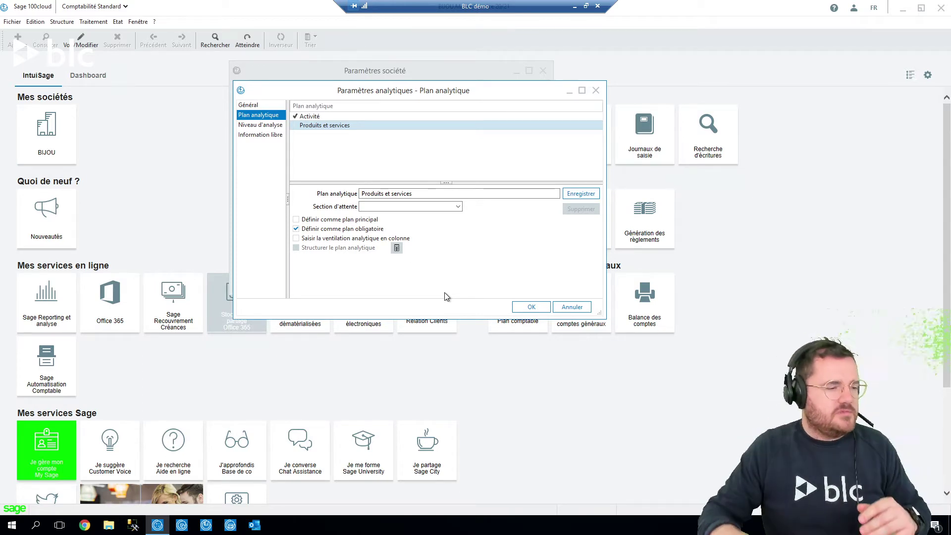
{"action": "left_click", "coordinate": [514, 308]}
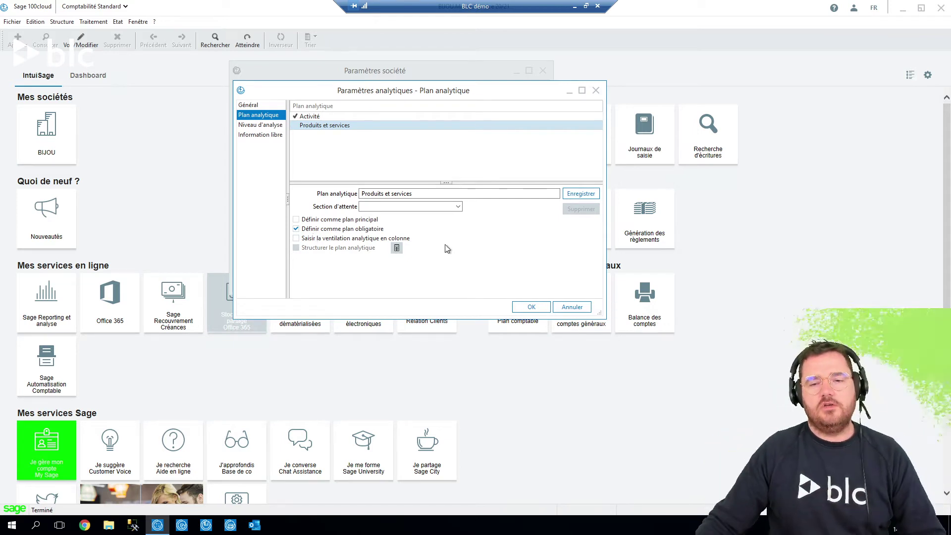
{"action": "left_click", "coordinate": [582, 194]}
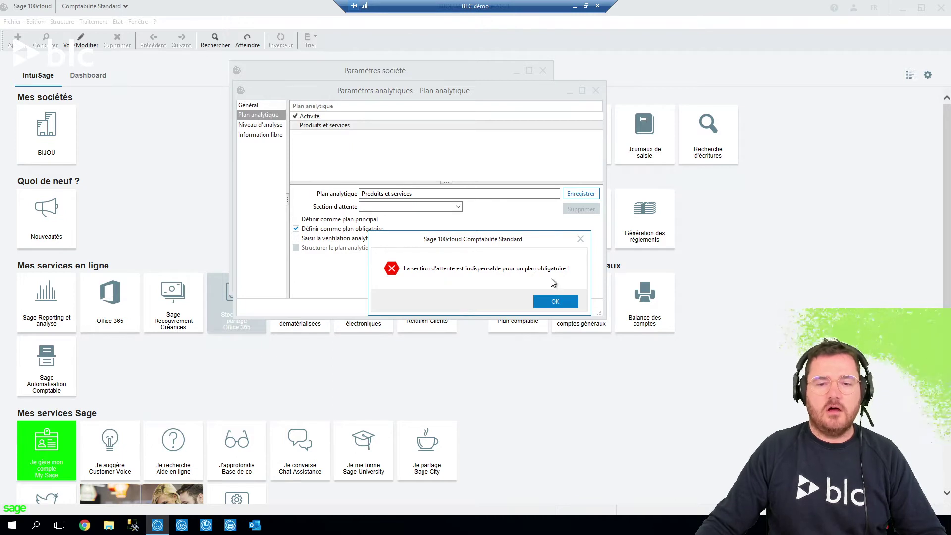
{"action": "left_click", "coordinate": [555, 301]}
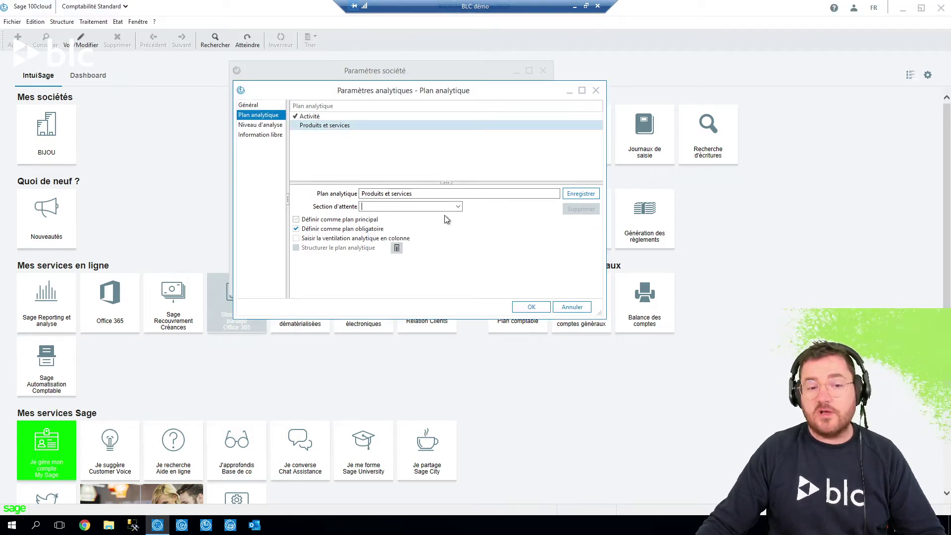
Set the Produits et services plan's waiting section to 9499ZZZ, define it as a mandatory plan and save it.
{"action": "left_click", "coordinate": [458, 207]}
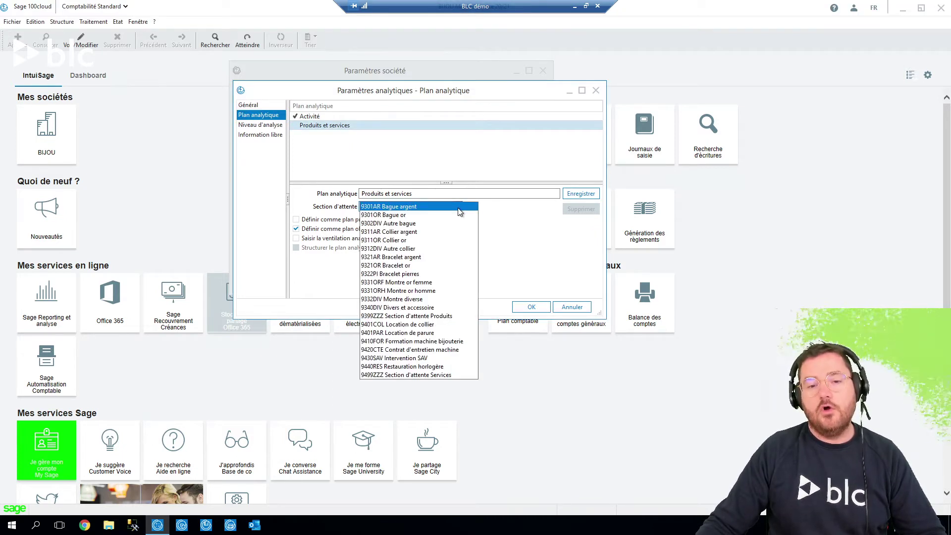
{"action": "left_click", "coordinate": [435, 374]}
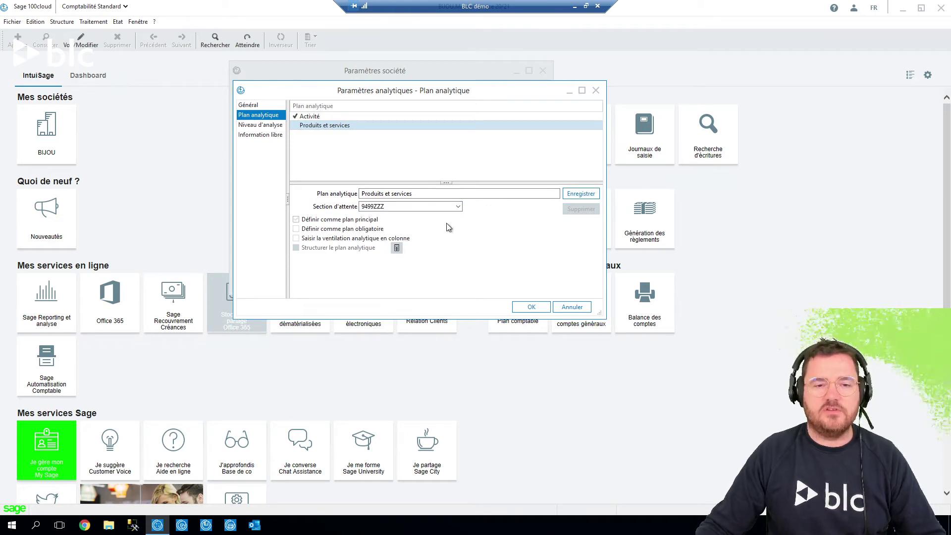
{"action": "left_click", "coordinate": [296, 229]}
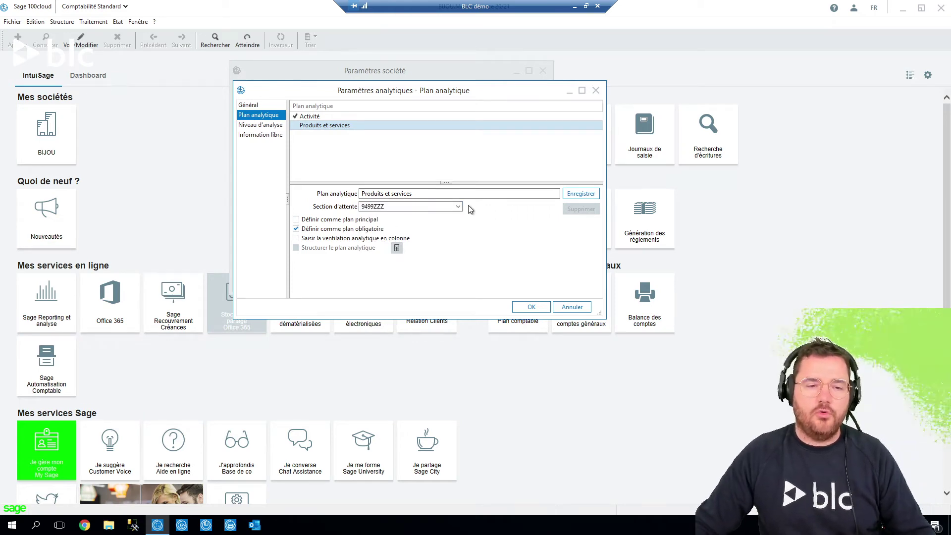
{"action": "left_click", "coordinate": [587, 197]}
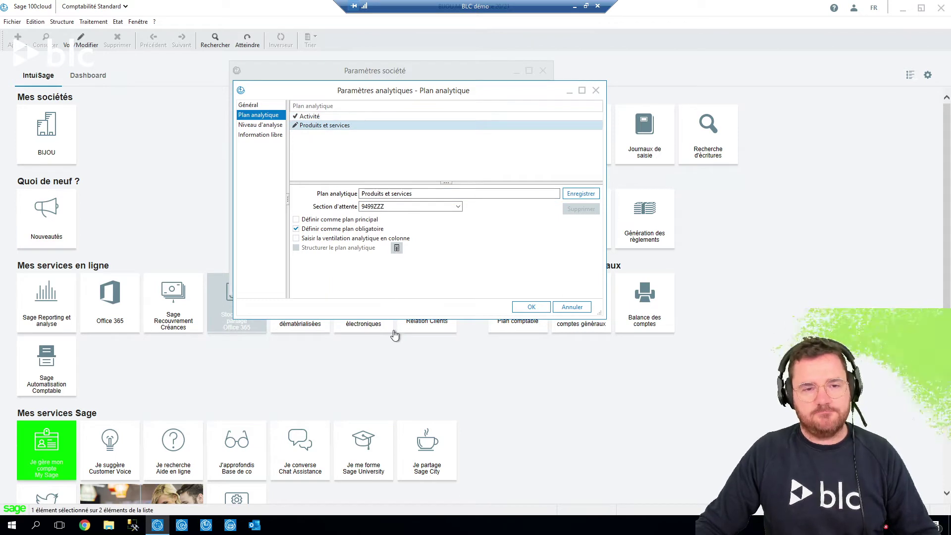
Check the Activité plan's settings, leave them unedited and close the analytical parameters and the company settings.
{"action": "left_click", "coordinate": [296, 127]}
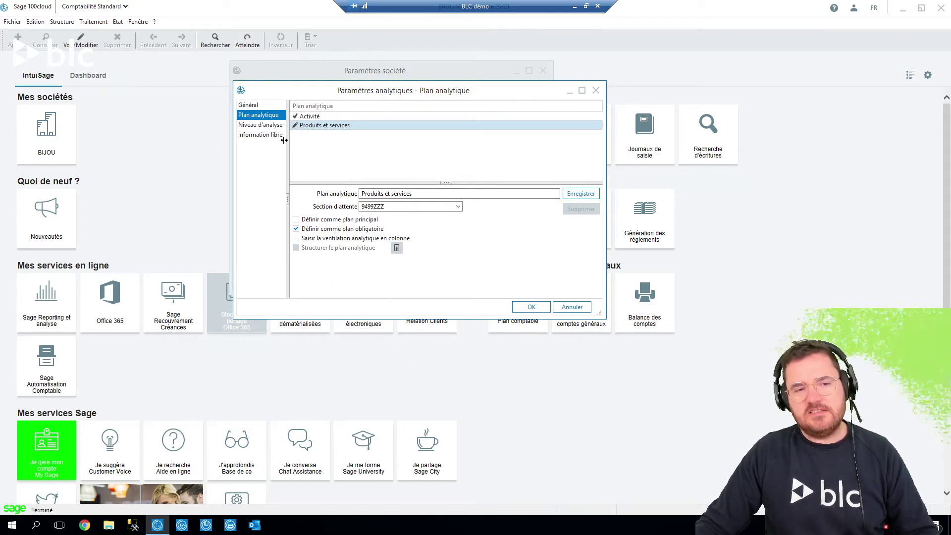
{"action": "left_click", "coordinate": [307, 117]}
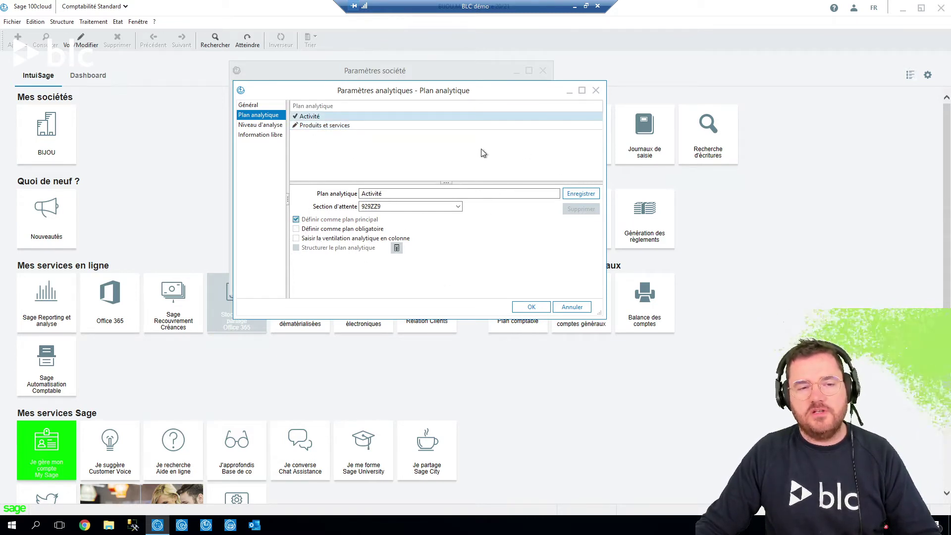
{"action": "left_click", "coordinate": [561, 308]}
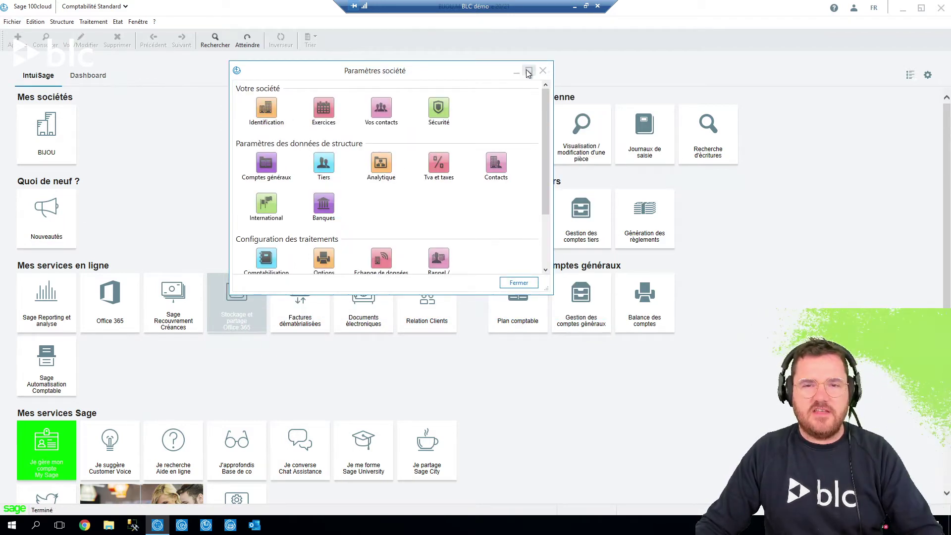
{"action": "left_click", "coordinate": [543, 70]}
Open the Plan analytique list and maximize its window.
{"action": "left_click", "coordinate": [61, 21]}
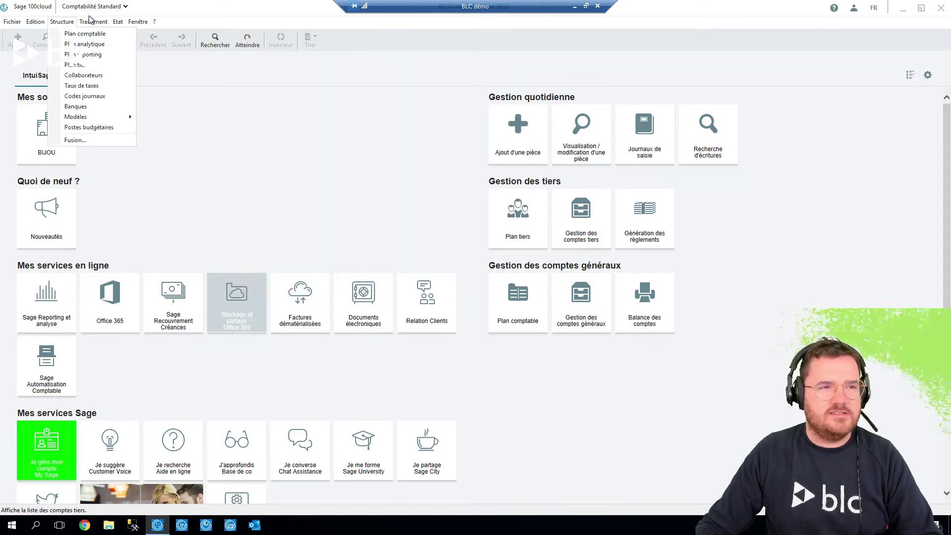
{"action": "left_click", "coordinate": [62, 42]}
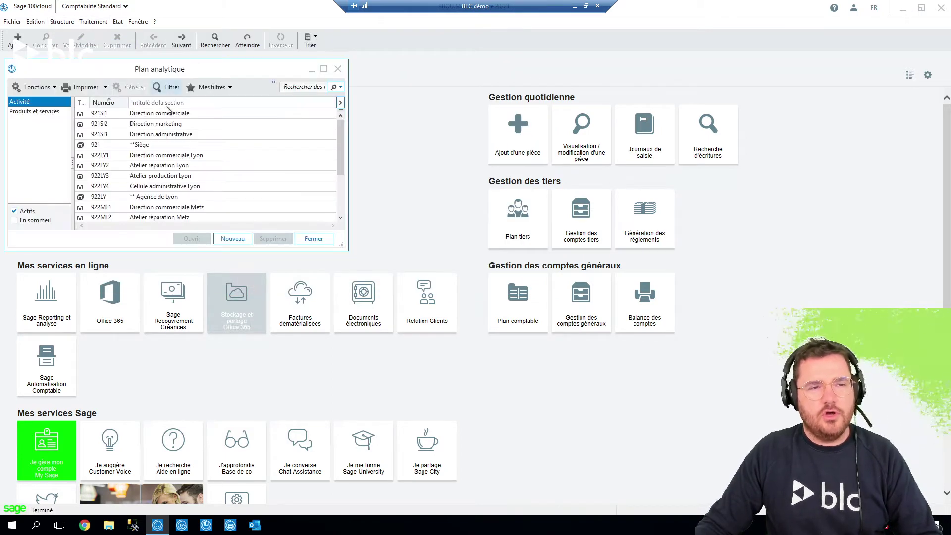
{"action": "left_click", "coordinate": [324, 69]}
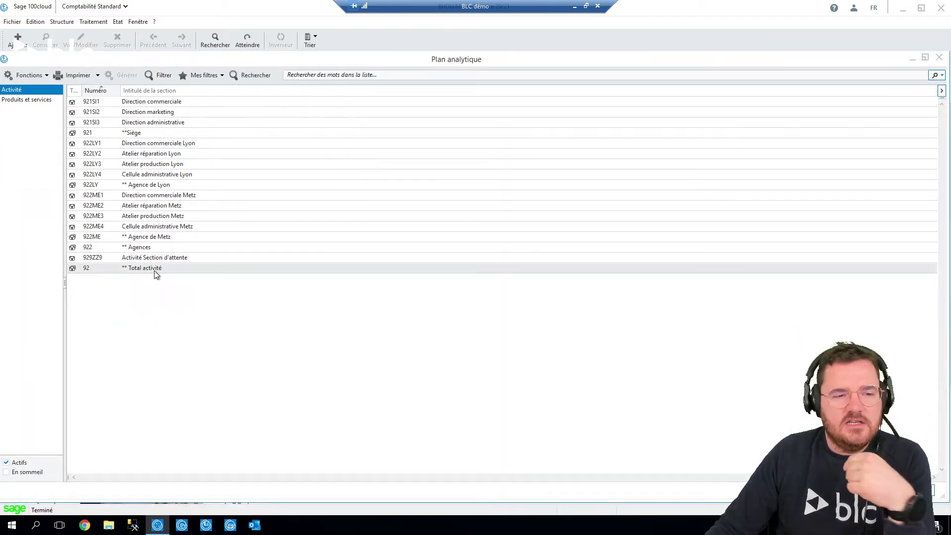
Compare the sections of the Activité plan with those of the Produits et services plan.
{"action": "left_click", "coordinate": [15, 100]}
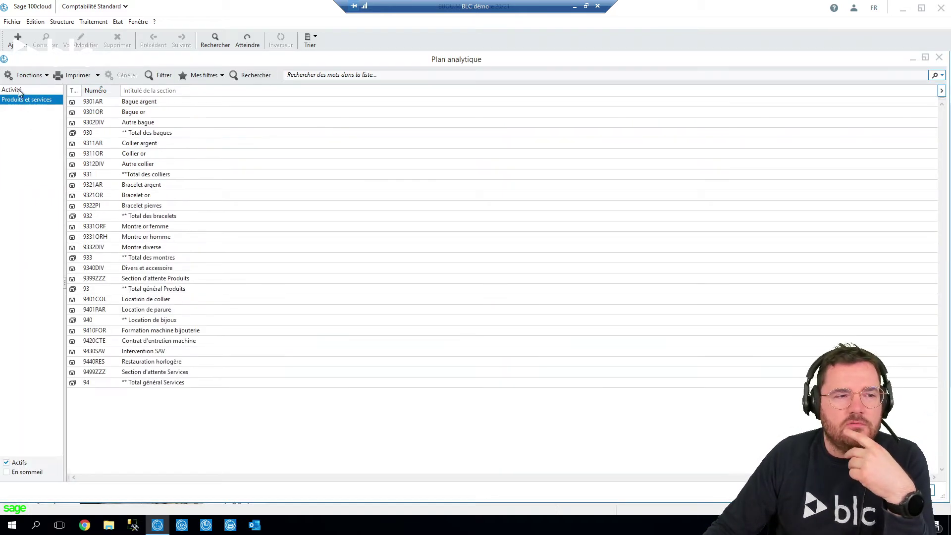
{"action": "left_click", "coordinate": [11, 90]}
{"action": "left_click", "coordinate": [10, 98]}
{"action": "left_click", "coordinate": [10, 89]}
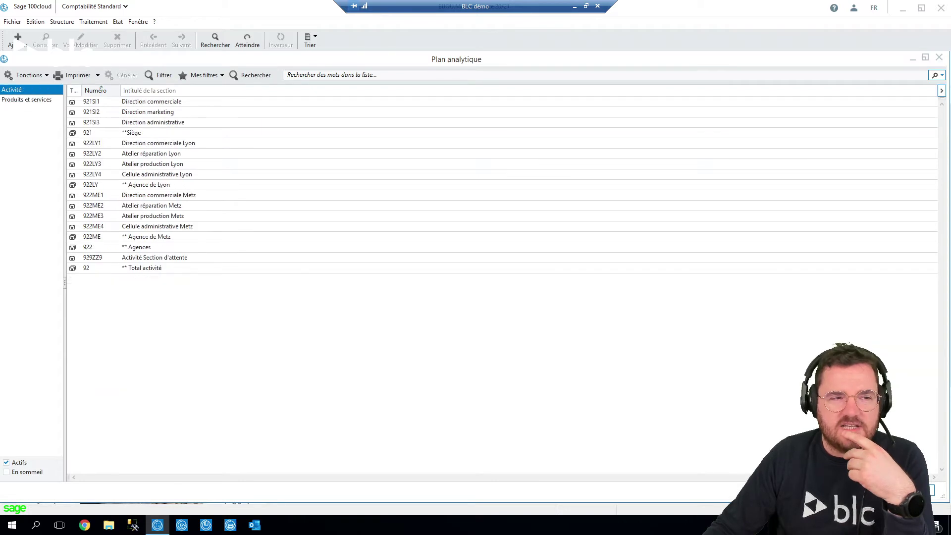
{"action": "left_click", "coordinate": [22, 101]}
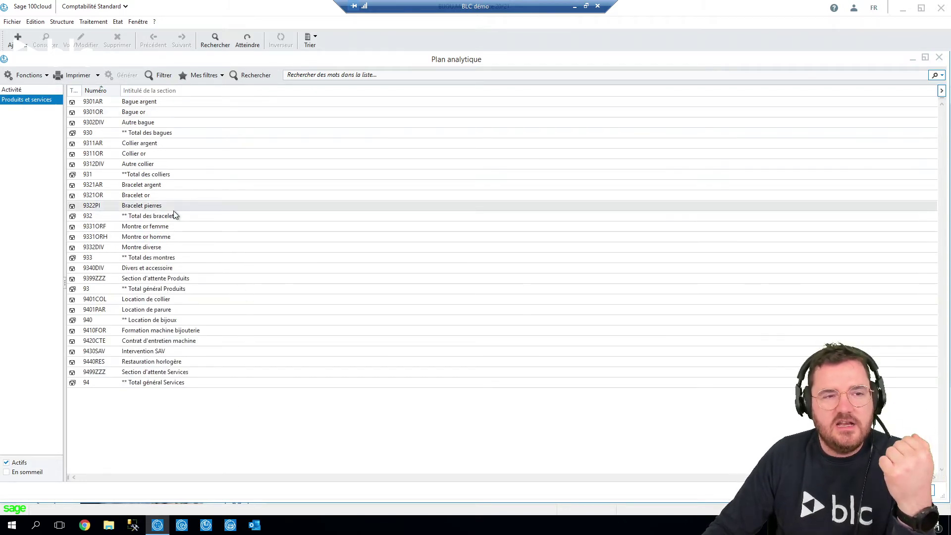
{"action": "left_click", "coordinate": [32, 88]}
{"action": "left_click", "coordinate": [29, 99]}
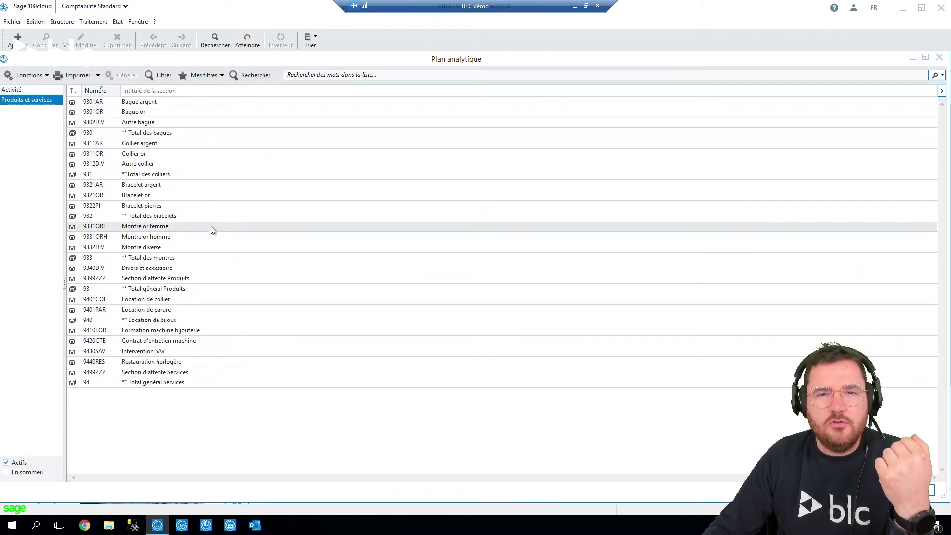
Start a new detail section in the Produits et services plan with code ZZZZZZZZZZZZZ and the title TEST FORMATION.
{"action": "key", "text": "ctrl+n"}
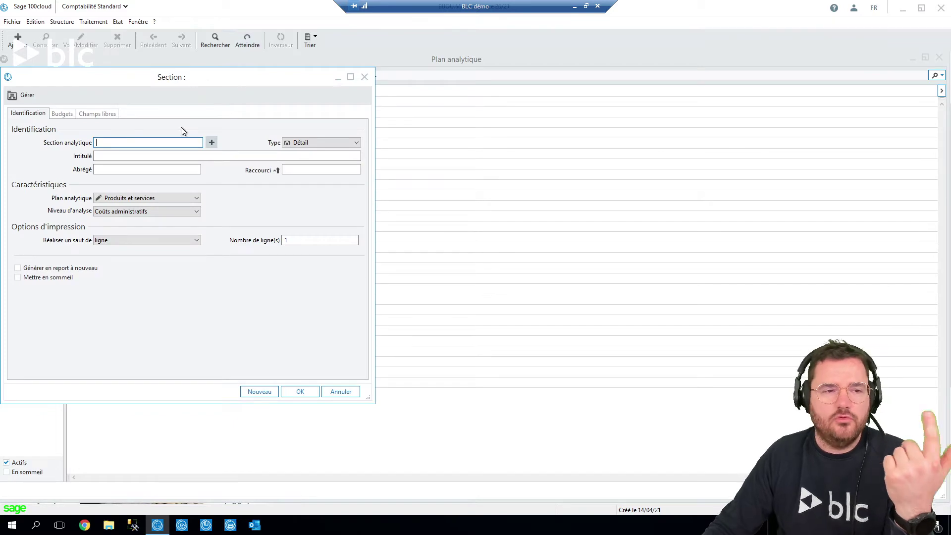
{"action": "left_click_drag", "start_coordinate": [180, 78], "coordinate": [494, 164]}
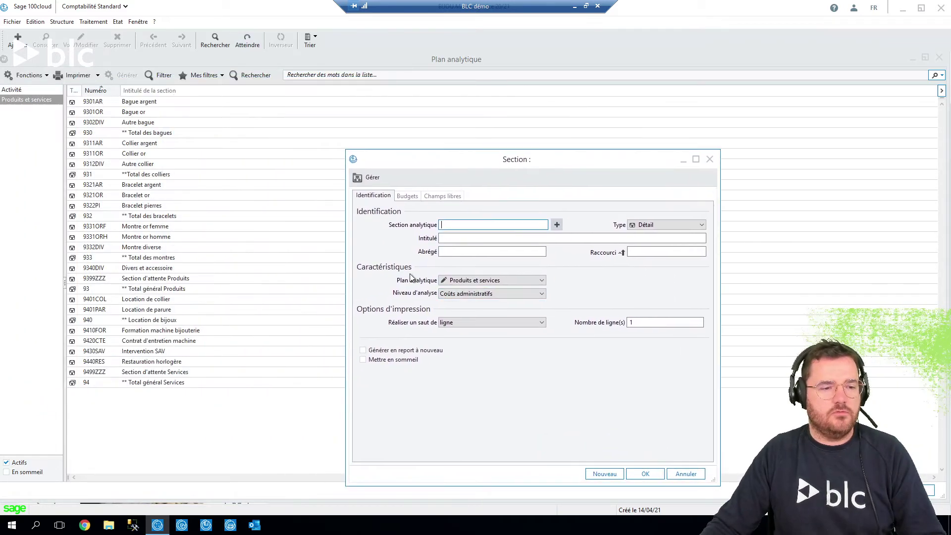
{"action": "type", "text": "ZZZZZZZZZZZZZ"}
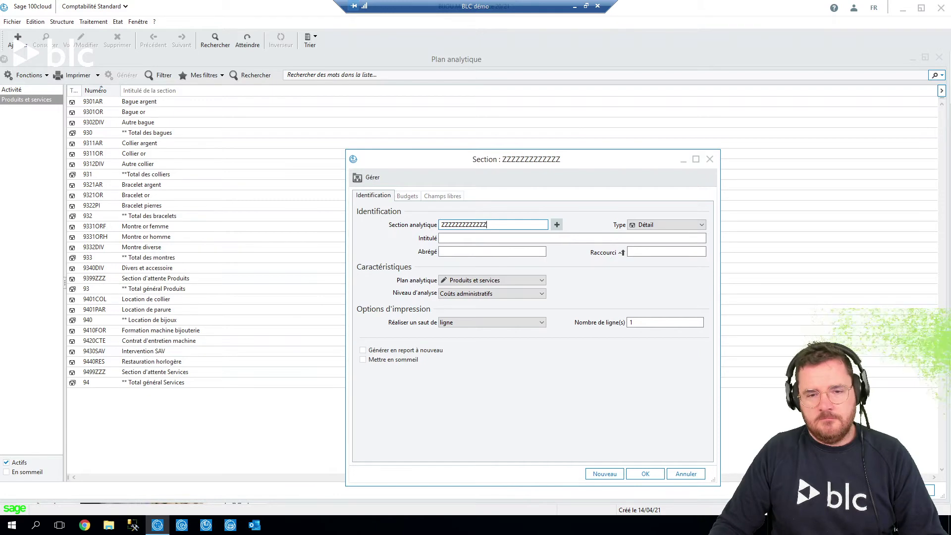
{"action": "key", "text": "Tab"}
{"action": "left_click", "coordinate": [572, 238]}
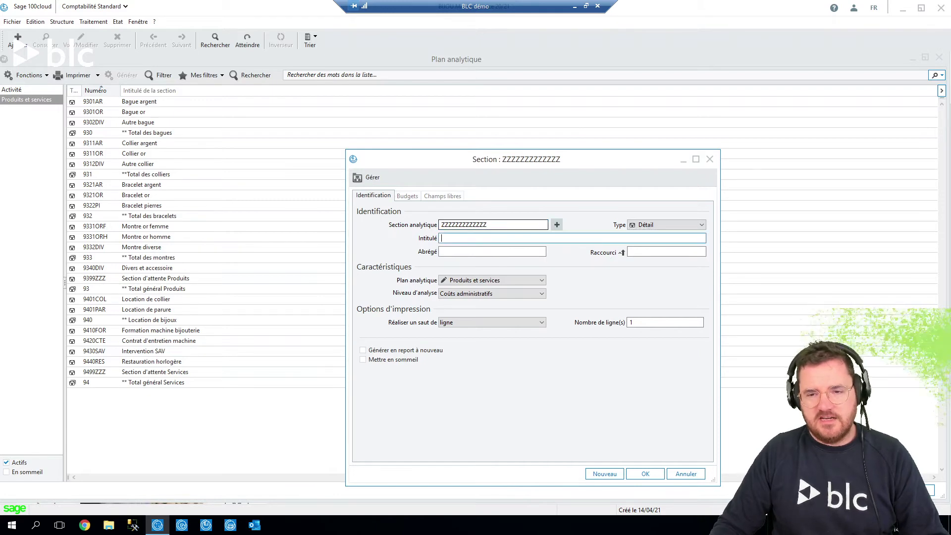
{"action": "type", "text": "TEST "}
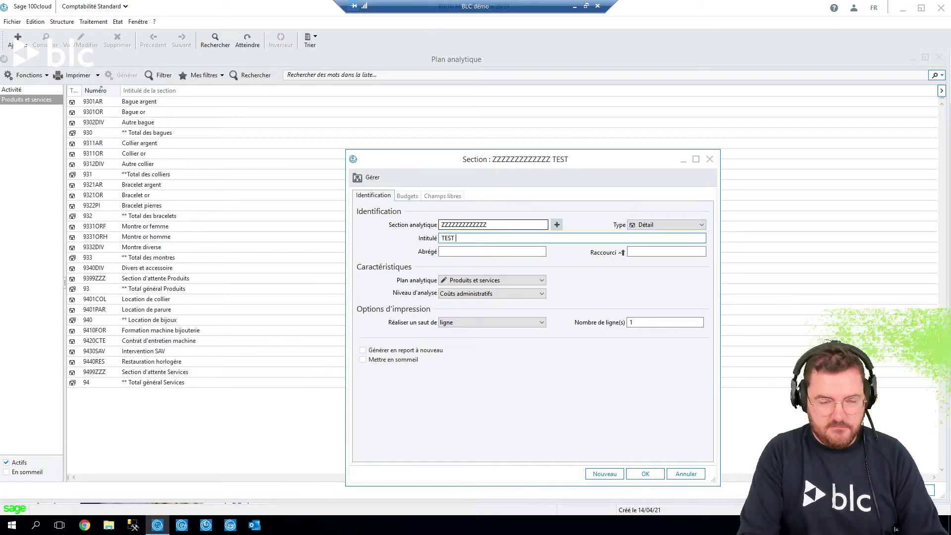
{"action": "type", "text": "FORMATION"}
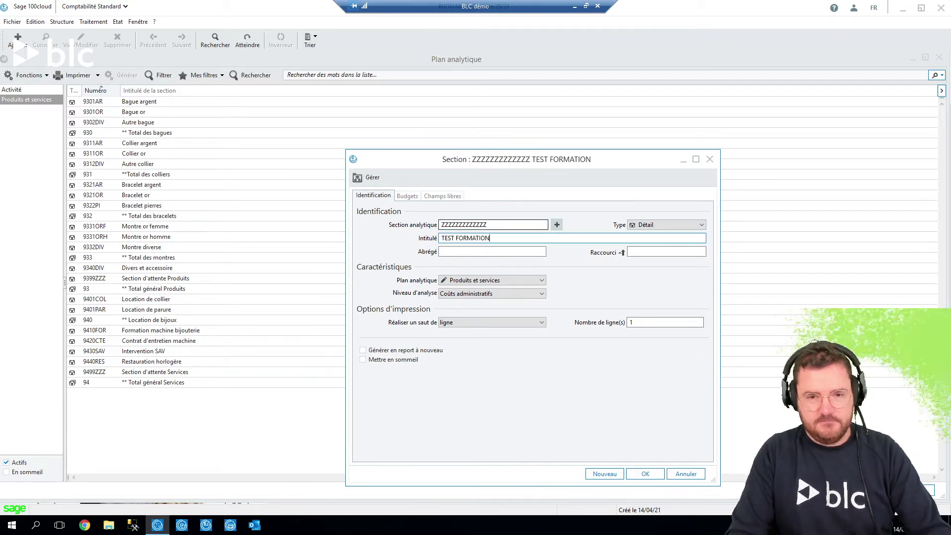
{"action": "key", "text": "Tab"}
{"action": "key", "text": "Tab"}
{"action": "key", "text": "Tab"}
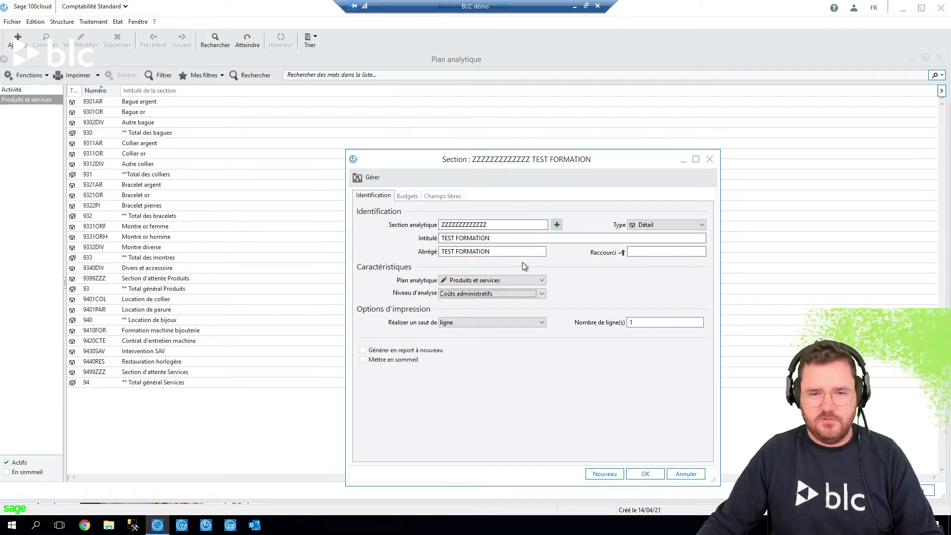
Review the available analysis levels, keep Coûts administratifs and save the new section.
{"action": "left_click", "coordinate": [534, 295]}
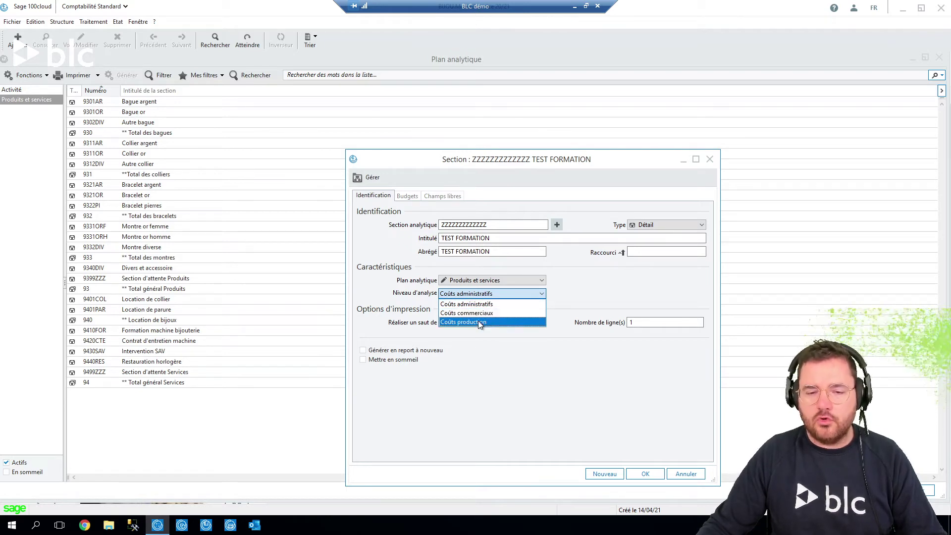
{"action": "left_click", "coordinate": [579, 297]}
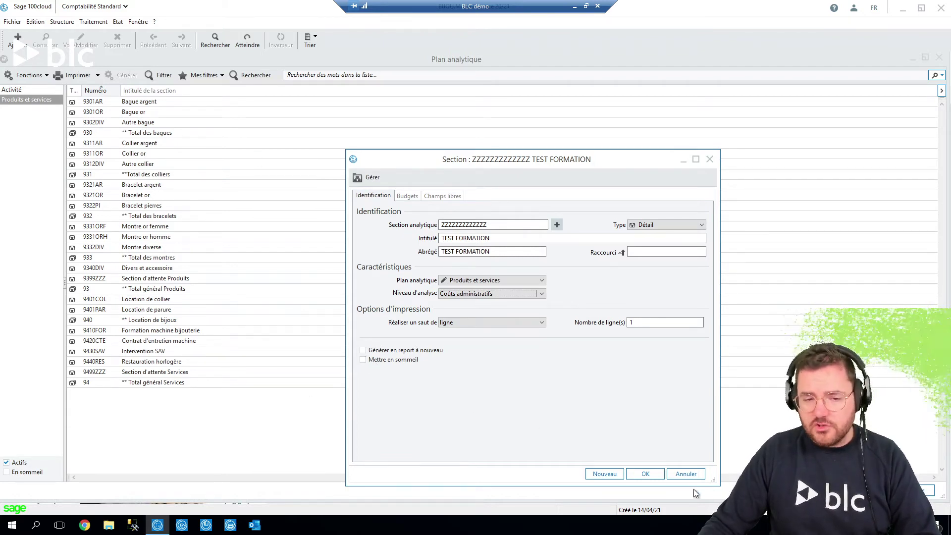
{"action": "left_click", "coordinate": [630, 473]}
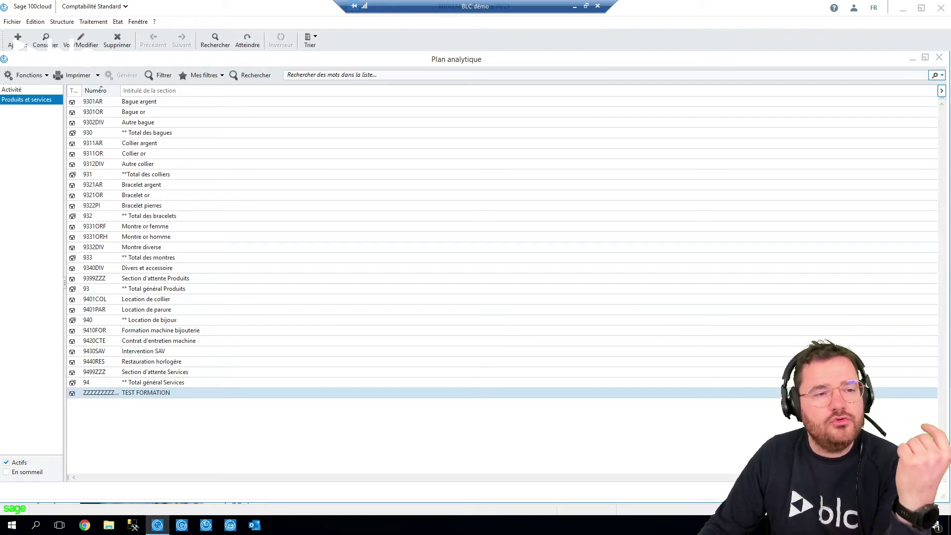
Fit the Numéro column to the full section codes and close the Plan analytique list.
{"action": "double_click", "coordinate": [120, 90]}
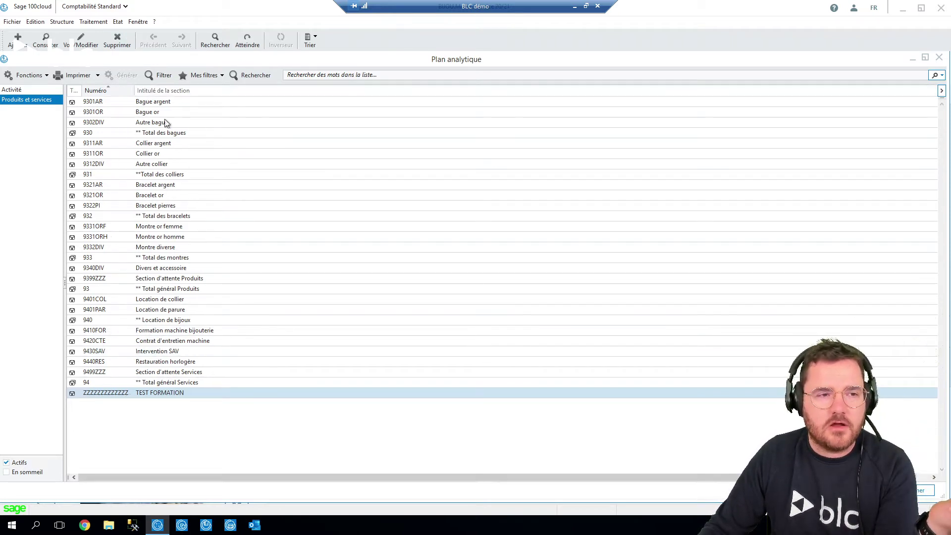
{"action": "left_click", "coordinate": [938, 57]}
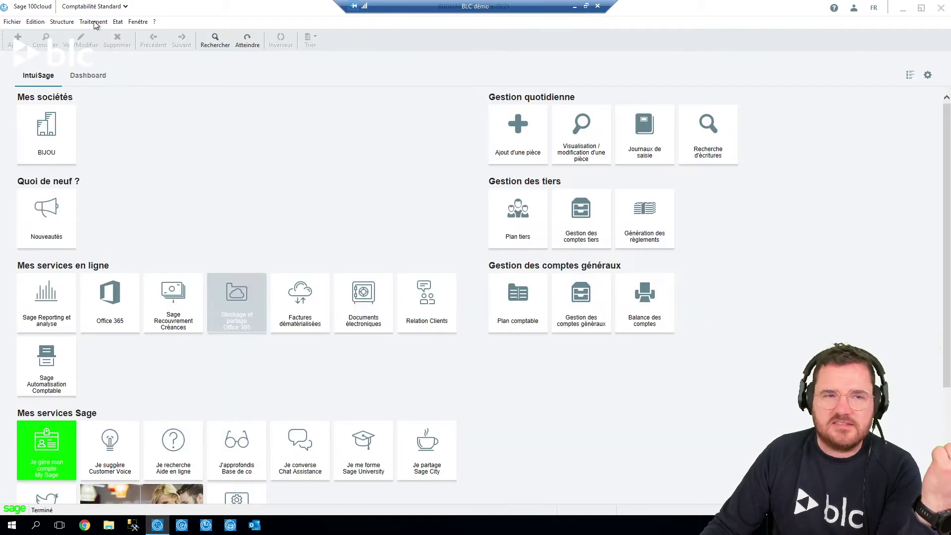
Open the Achats (ACH) journal for mai21 from the entry journals and maximize its window.
{"action": "left_click", "coordinate": [93, 22]}
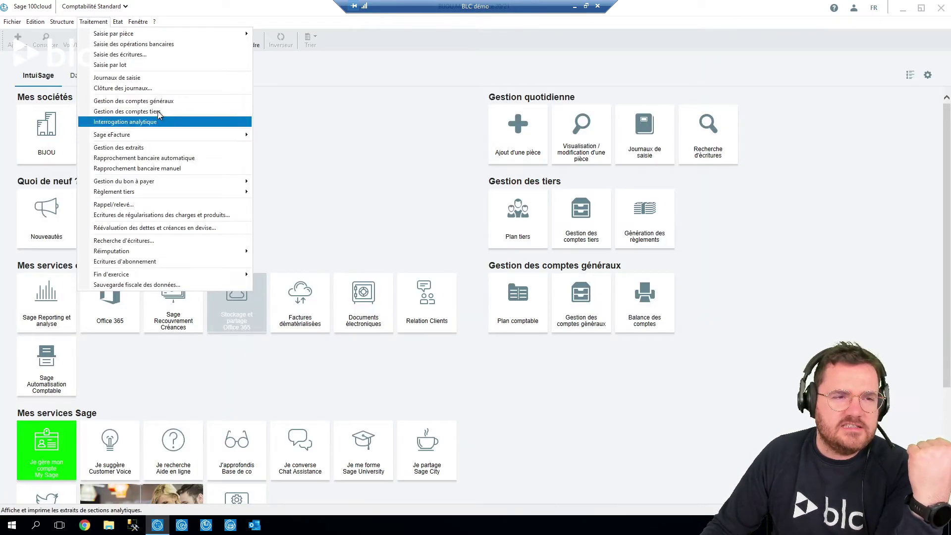
{"action": "left_click", "coordinate": [148, 78]}
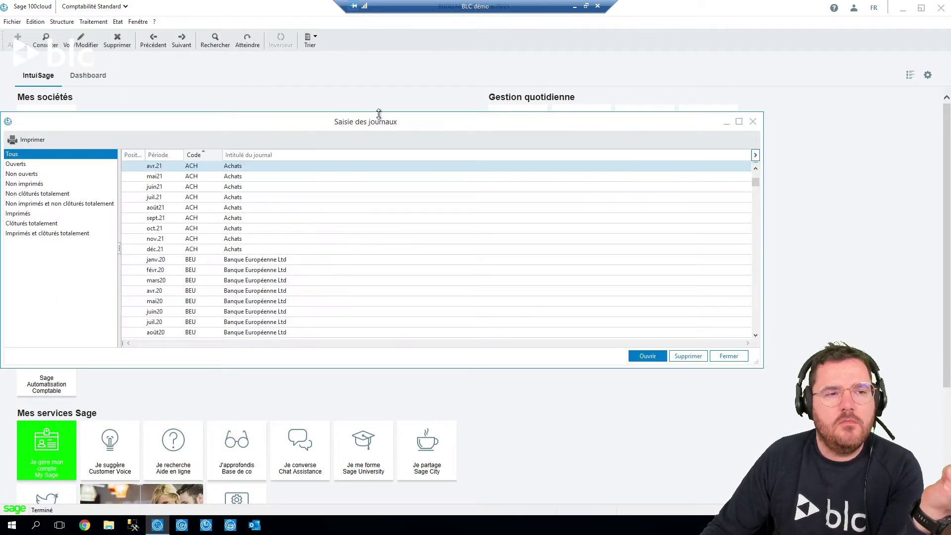
{"action": "left_click", "coordinate": [226, 180]}
{"action": "double_click", "coordinate": [226, 182]}
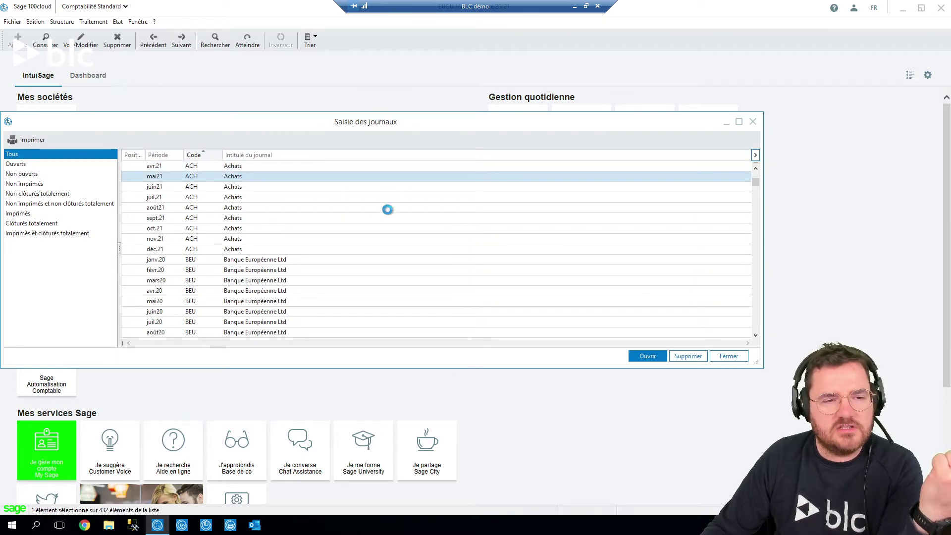
{"action": "left_click", "coordinate": [436, 65]}
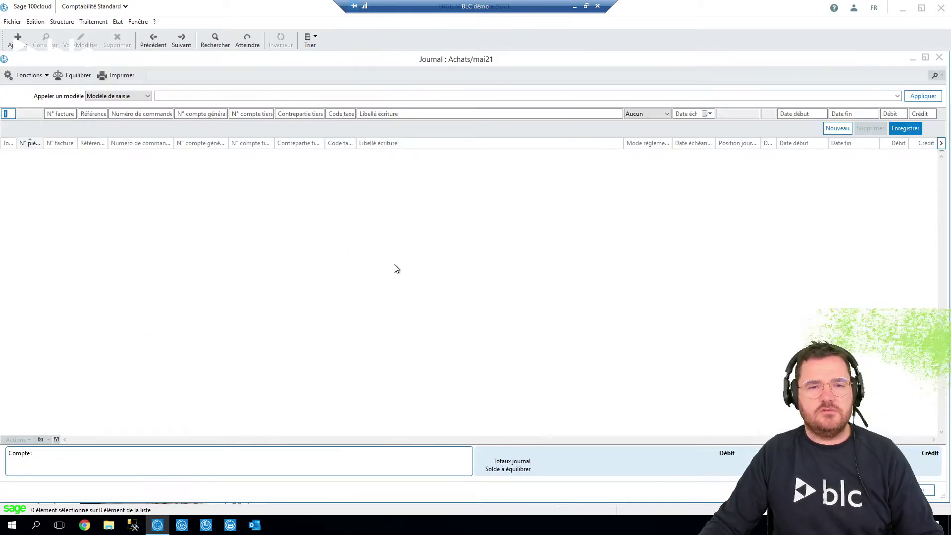
Begin an entry line in the Achats journal on general account 622600 Honoraires.
{"action": "key", "text": "Tab"}
{"action": "key", "text": "Tab"}
{"action": "key", "text": "Tab"}
{"action": "key", "text": "Tab"}
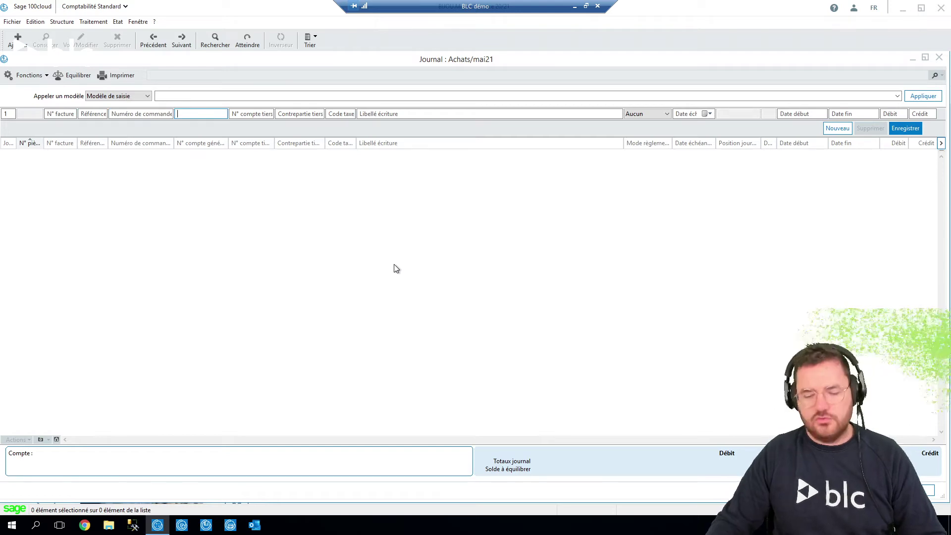
{"action": "type", "text": "6"}
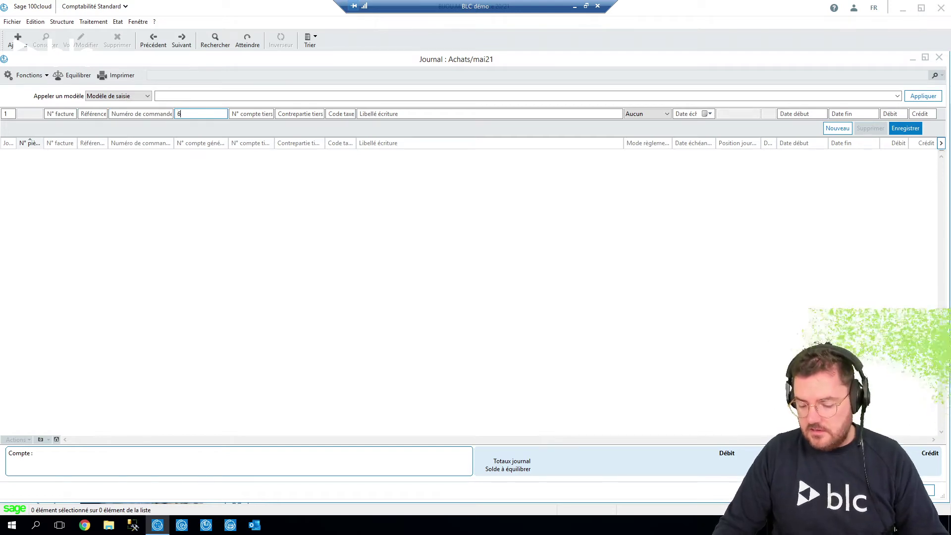
{"action": "type", "text": "2226"}
{"action": "key", "text": "Tab"}
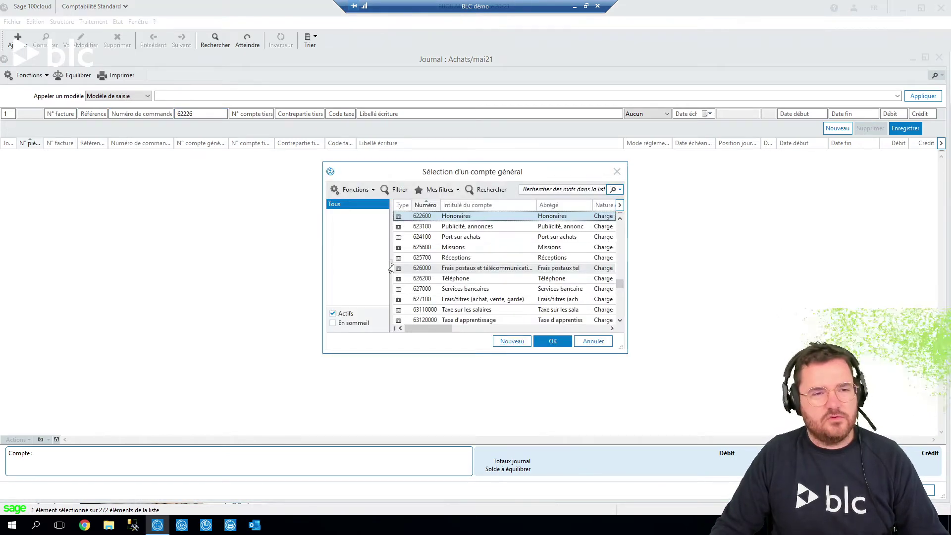
{"action": "key", "text": "Return"}
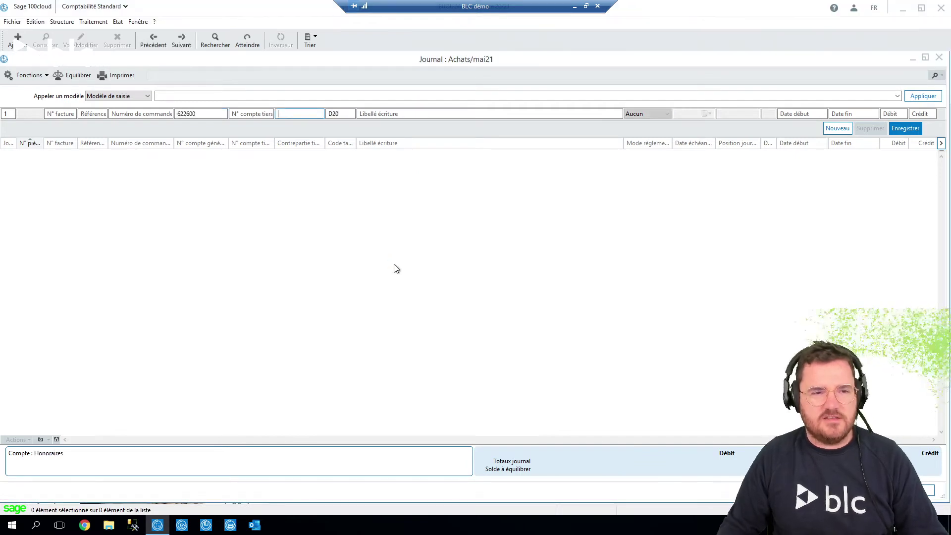
Keep tax code D20 and the Honoraires label, set the debit to 100 and record the entry line.
{"action": "key", "text": "Tab"}
{"action": "key", "text": "Tab"}
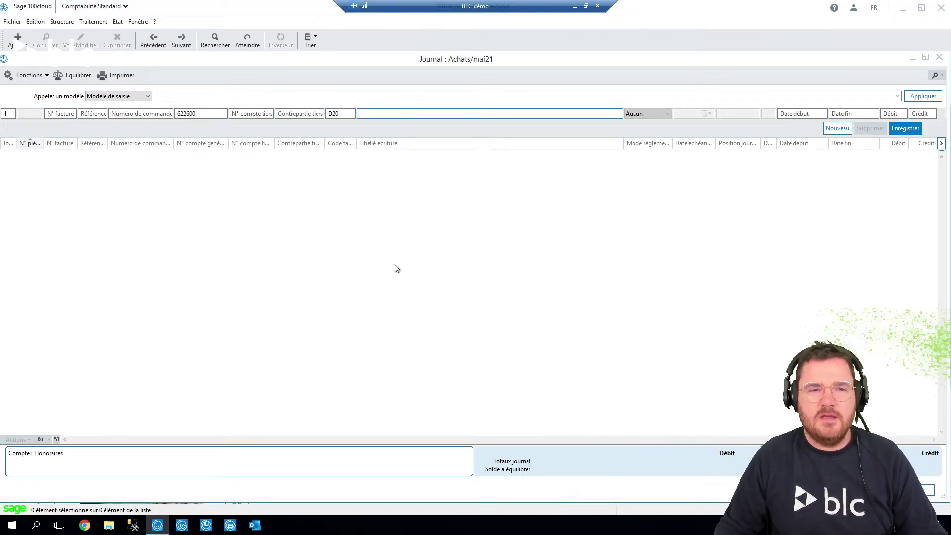
{"action": "key", "text": "Tab"}
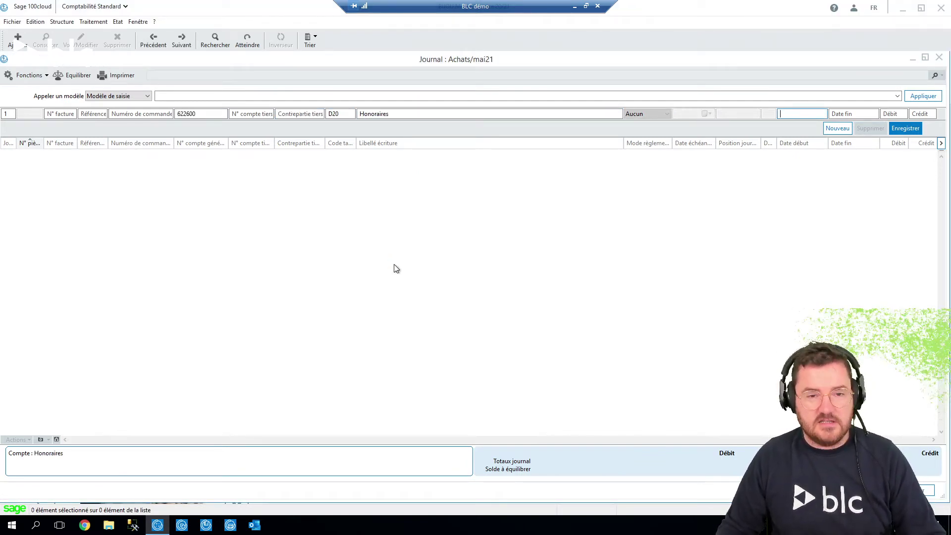
{"action": "key", "text": "Tab"}
{"action": "type", "text": "100"}
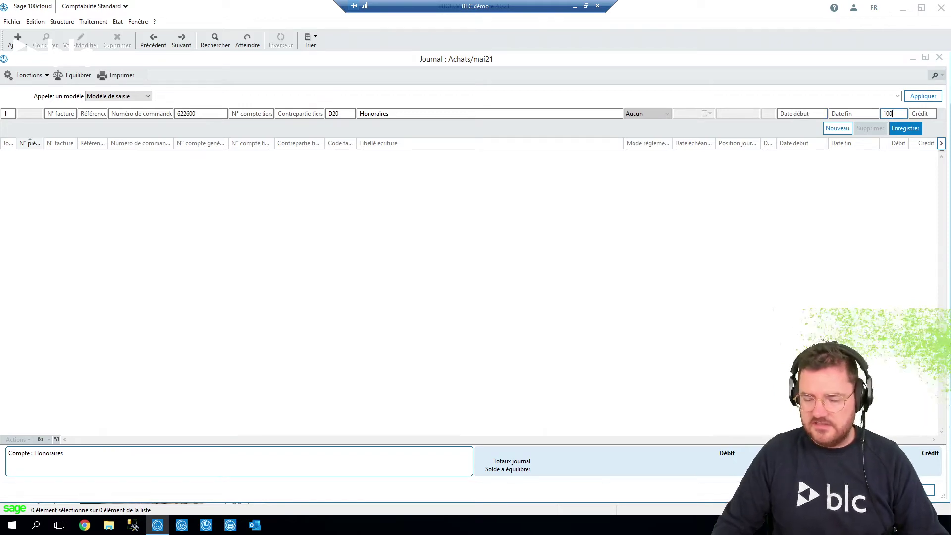
{"action": "key", "text": "Return"}
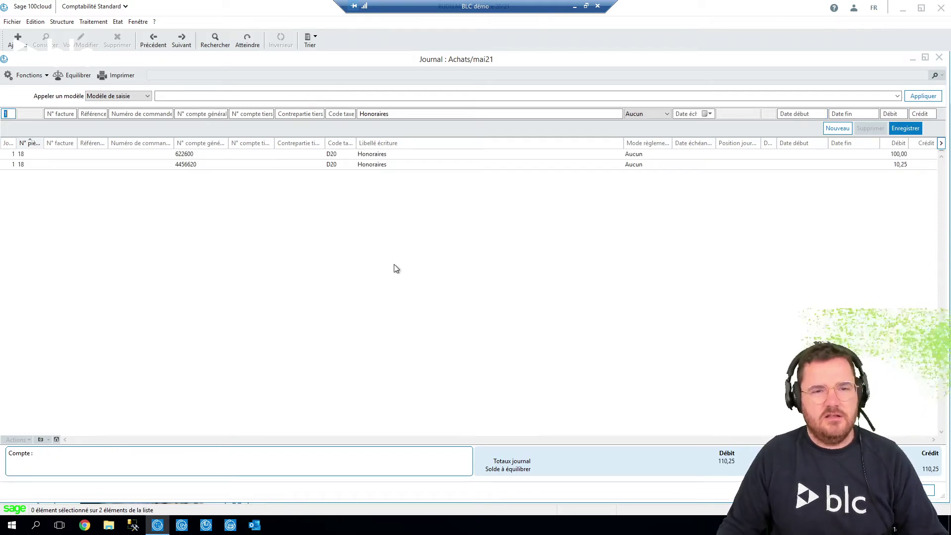
Select all lines of the Honoraires entry, delete them and close the Achats journal.
{"action": "left_click", "coordinate": [228, 157]}
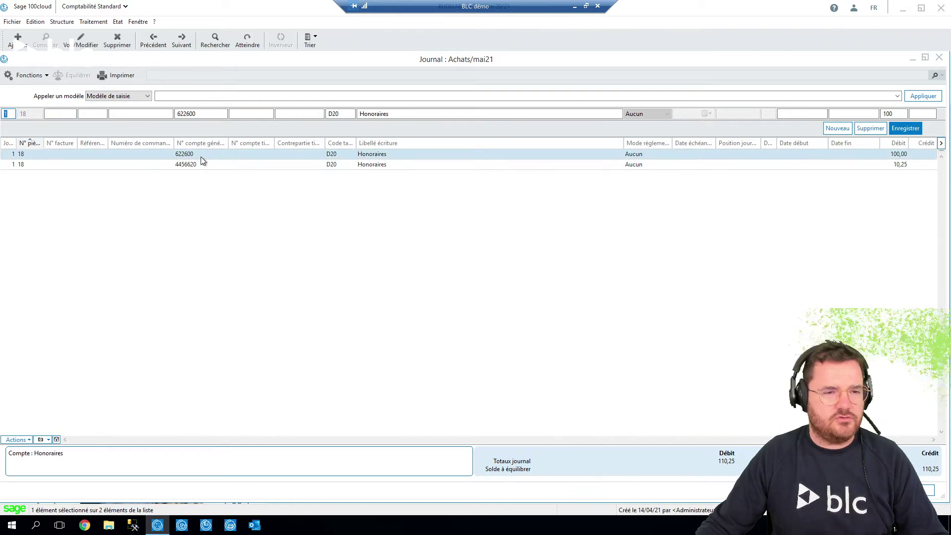
{"action": "right_click", "coordinate": [369, 173]}
{"action": "left_click", "coordinate": [440, 203]}
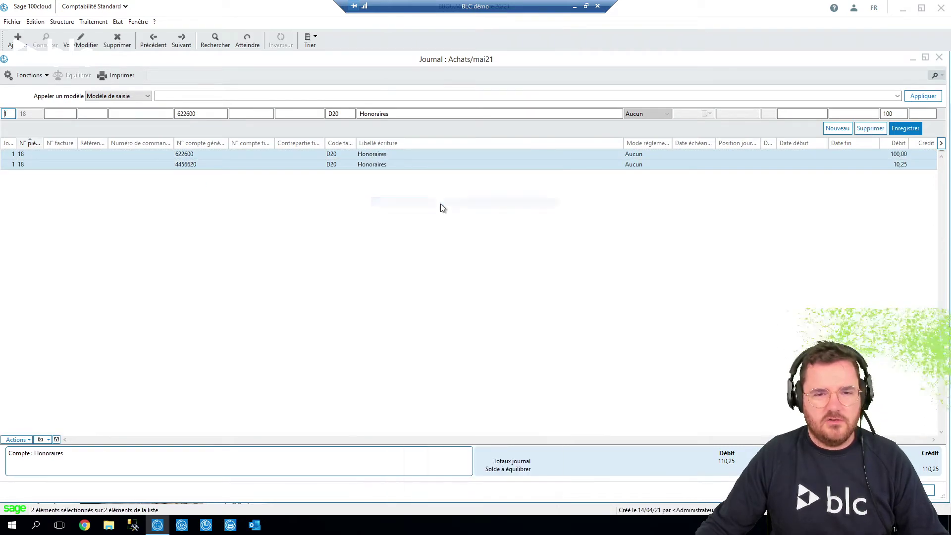
{"action": "right_click", "coordinate": [356, 155]}
{"action": "left_click", "coordinate": [391, 189]}
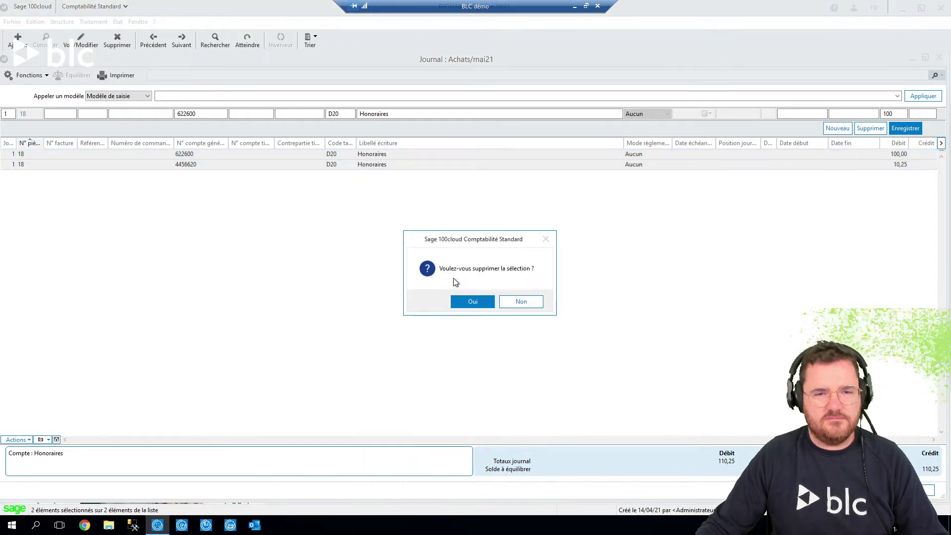
{"action": "left_click", "coordinate": [473, 301]}
{"action": "left_click", "coordinate": [938, 58]}
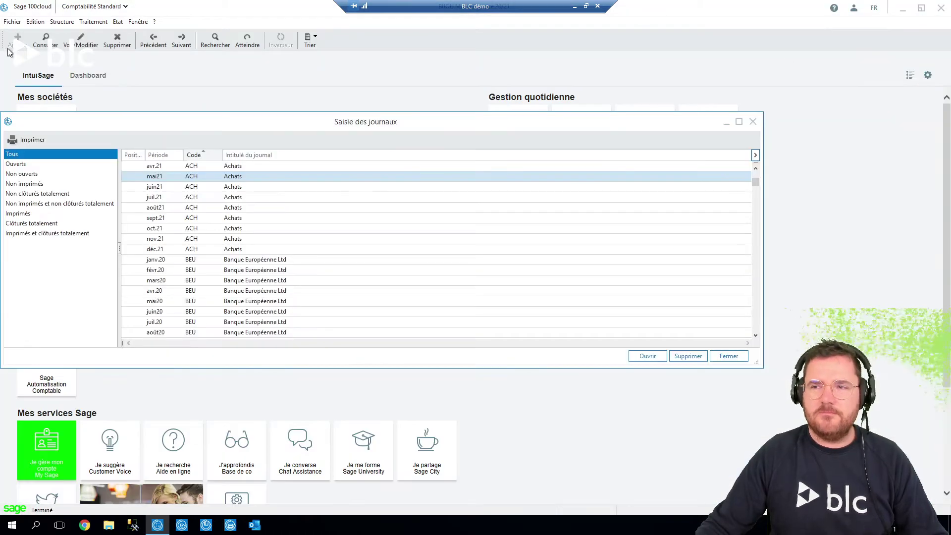
Check the analytical entry option of the ACH Achats journal code, leave it as set and close the journal codes list.
{"action": "left_click", "coordinate": [62, 22]}
{"action": "left_click", "coordinate": [84, 96]}
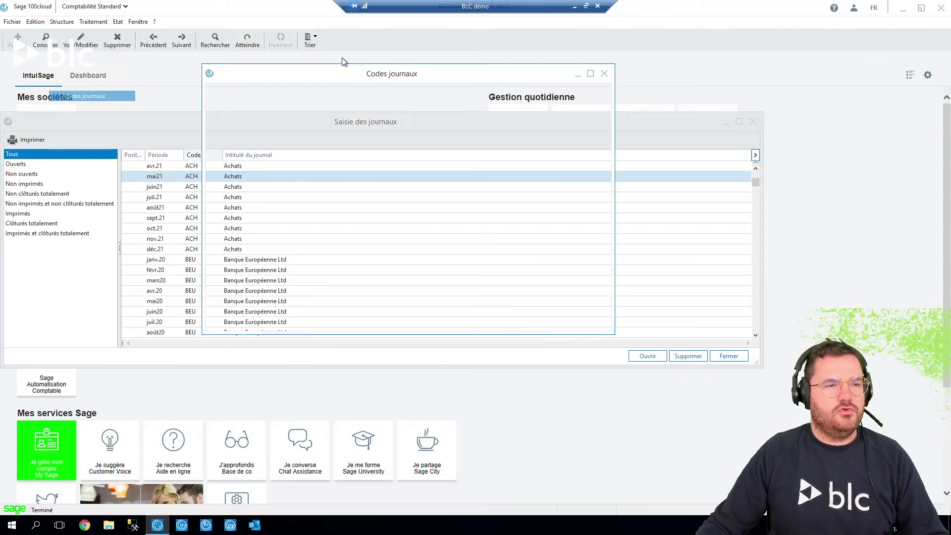
{"action": "double_click", "coordinate": [292, 119]}
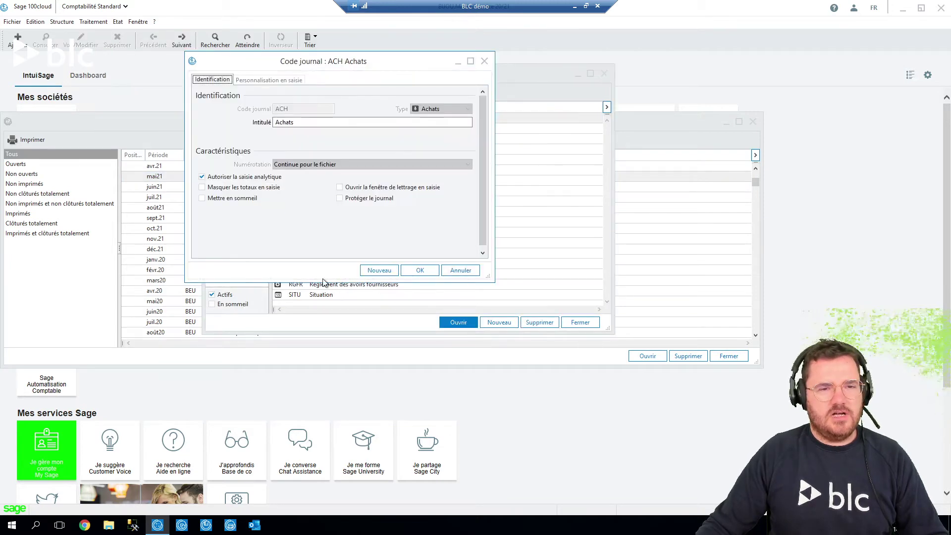
{"action": "left_click", "coordinate": [420, 270]}
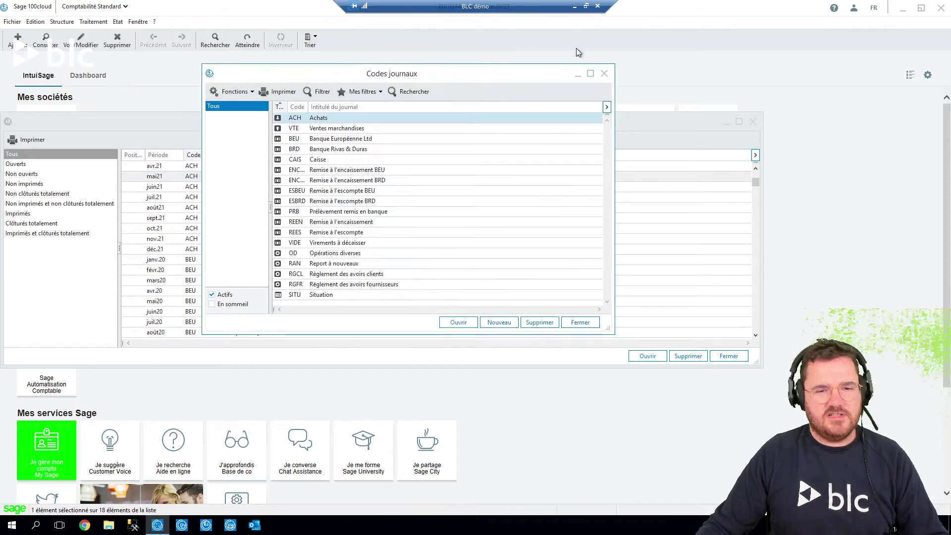
{"action": "left_click", "coordinate": [605, 74]}
Find account 622600 Honoraires in the Plan comptable, open it and display its analytical settings.
{"action": "left_click", "coordinate": [61, 22]}
{"action": "left_click", "coordinate": [82, 33]}
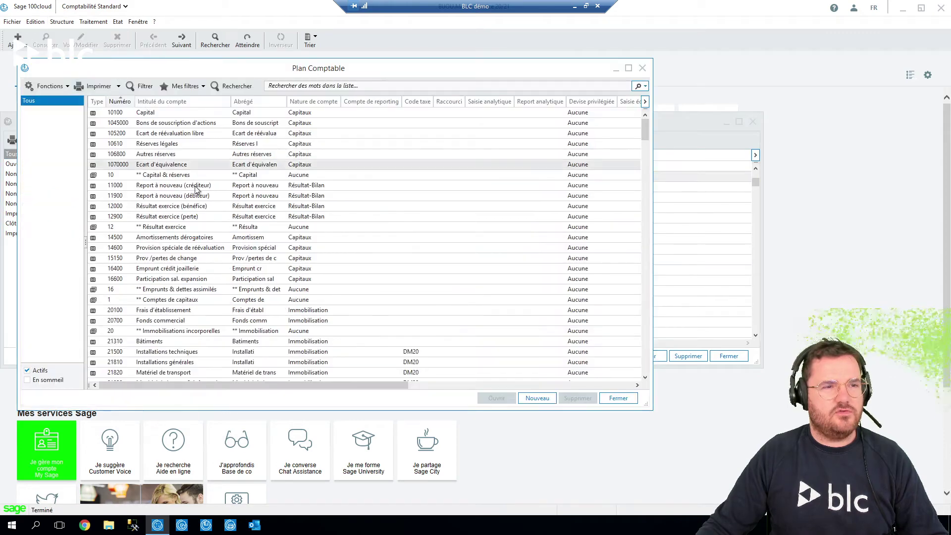
{"action": "left_click", "coordinate": [196, 187]}
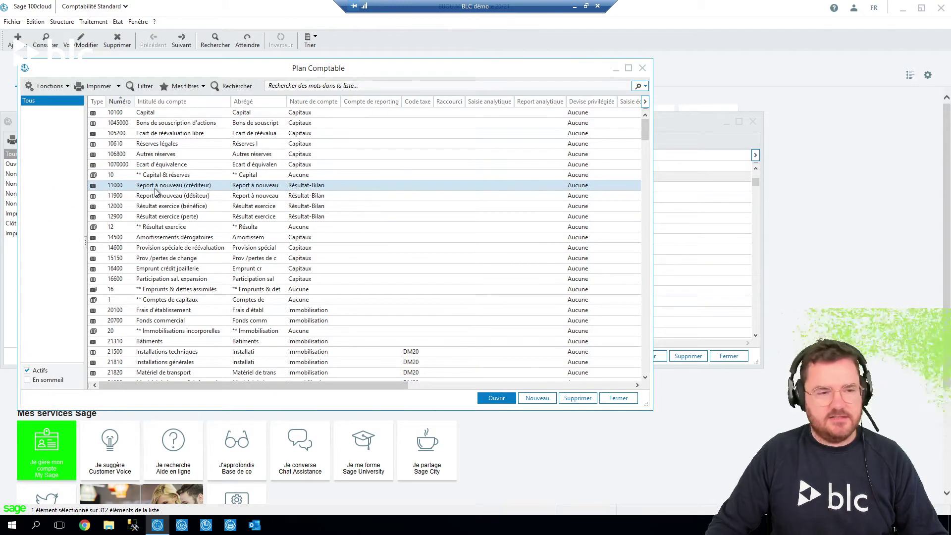
{"action": "type", "text": "6226"}
{"action": "key", "text": "Return"}
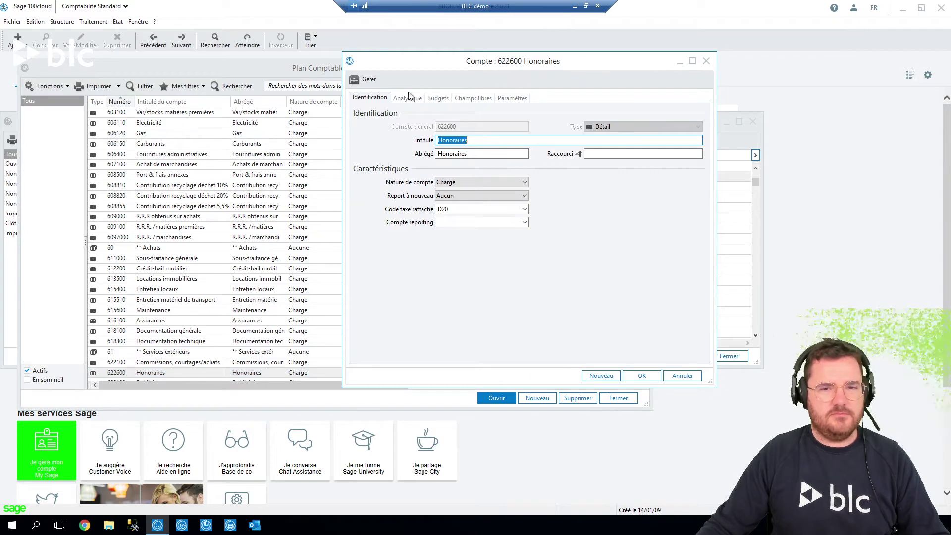
{"action": "left_click", "coordinate": [408, 97]}
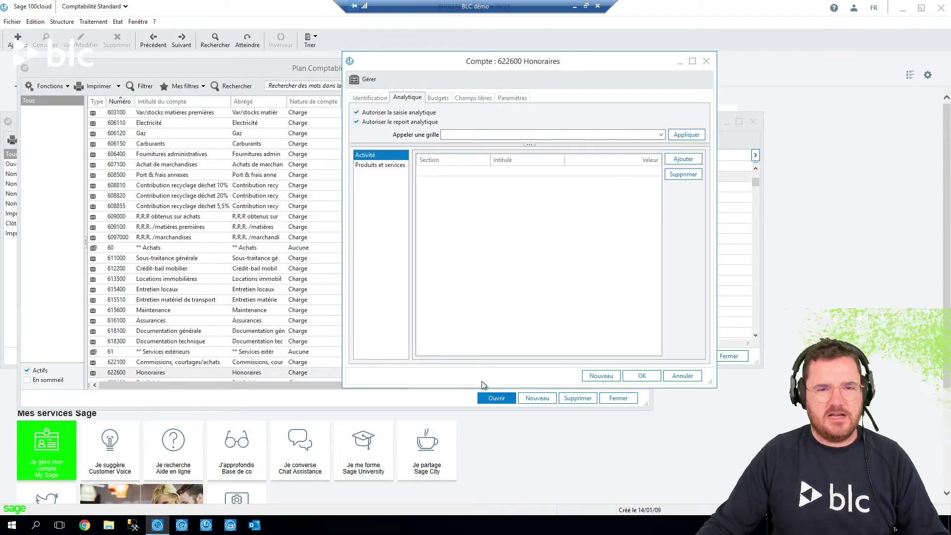
Confirm the 622600 account settings, close the chart of accounts and open the Achats journal for mai21 in a maximized window.
{"action": "left_click", "coordinate": [642, 377]}
{"action": "left_click", "coordinate": [618, 398]}
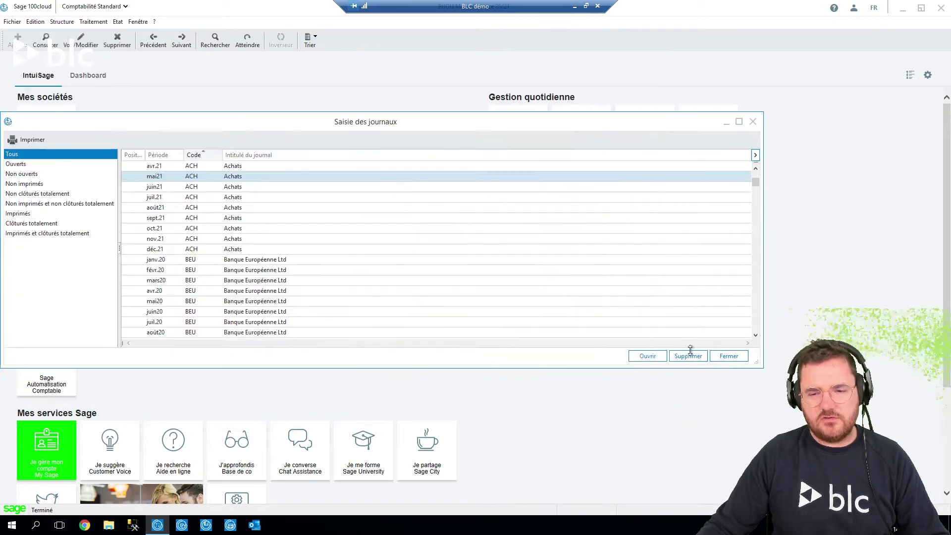
{"action": "double_click", "coordinate": [190, 176]}
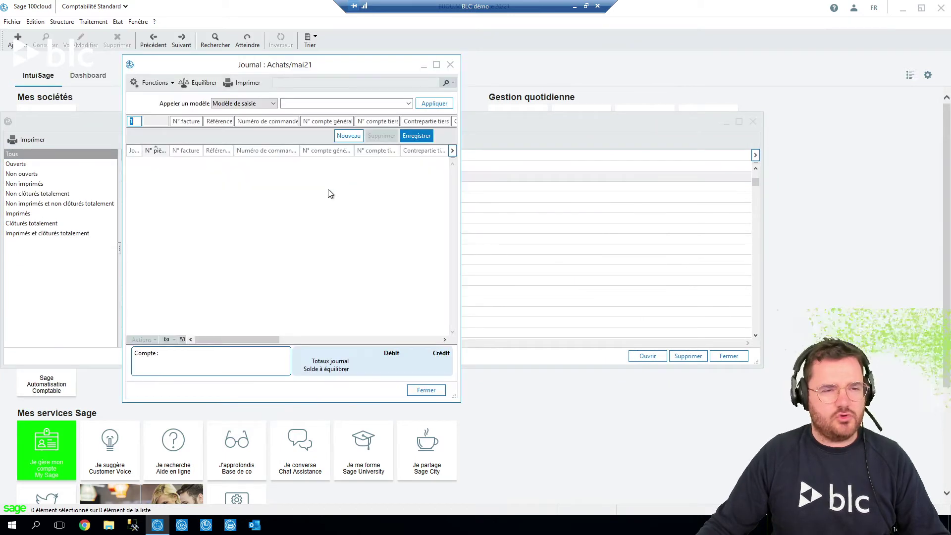
{"action": "left_click", "coordinate": [435, 64]}
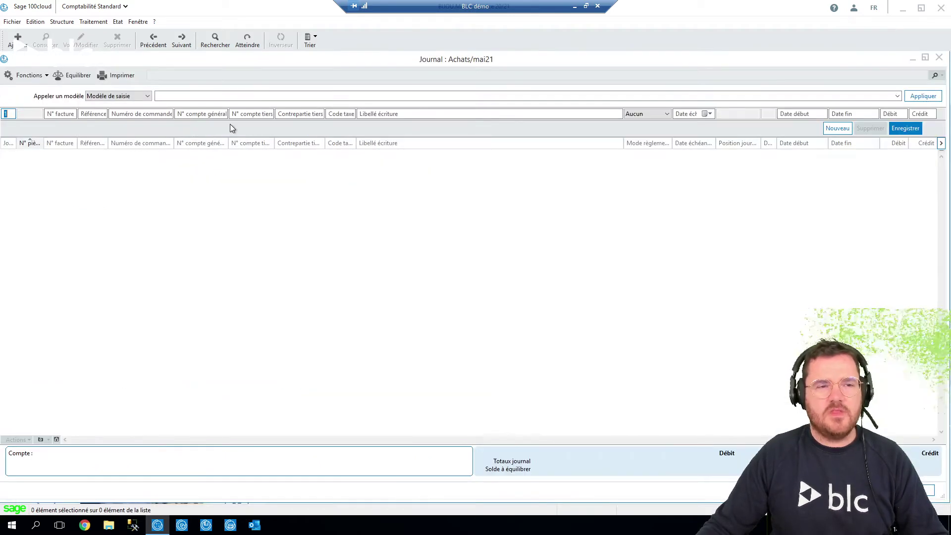
Record an entry line on account 622600 with tax code D20, the Honoraires label and a debit of 100.
{"action": "key", "text": "Tab"}
{"action": "key", "text": "Tab"}
{"action": "key", "text": "Tab"}
{"action": "key", "text": "Tab"}
{"action": "key", "text": "Tab"}
{"action": "type", "text": "622600"}
{"action": "key", "text": "Tab"}
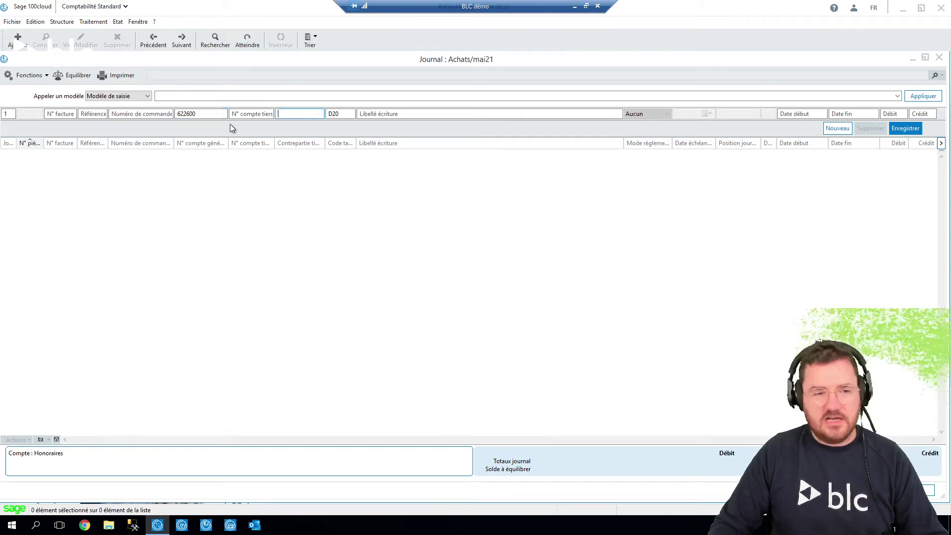
{"action": "key", "text": "Tab"}
{"action": "key", "text": "Tab"}
{"action": "key", "text": "Tab"}
{"action": "key", "text": "Tab"}
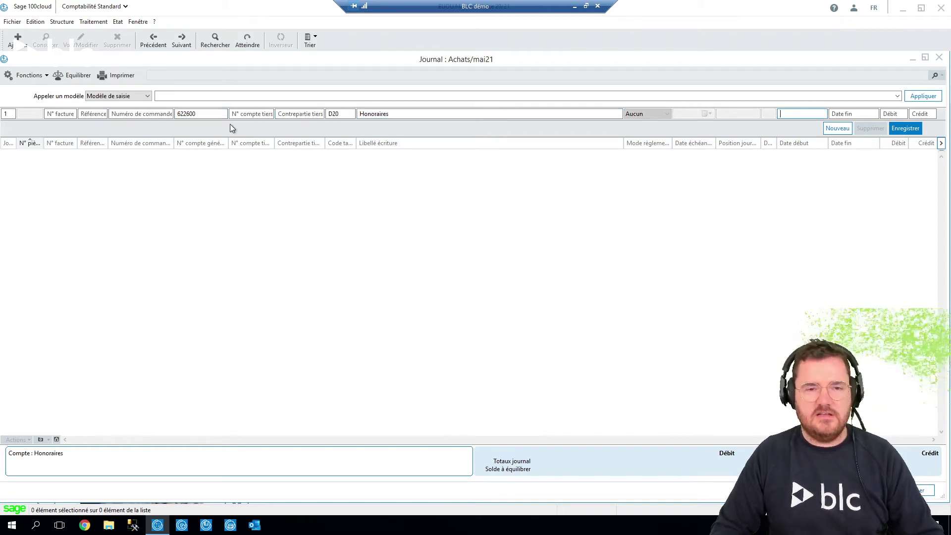
{"action": "type", "text": "100"}
{"action": "key", "text": "Return"}
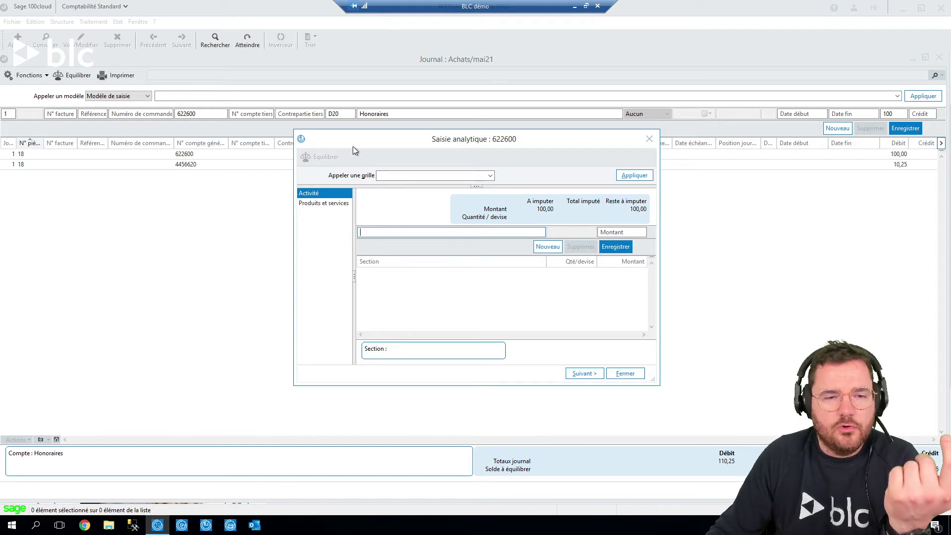
In the analytical entry's Produits et services plan, choose section ZZZZZZZZZZZZZ TEST FORMATION.
{"action": "left_click", "coordinate": [322, 203]}
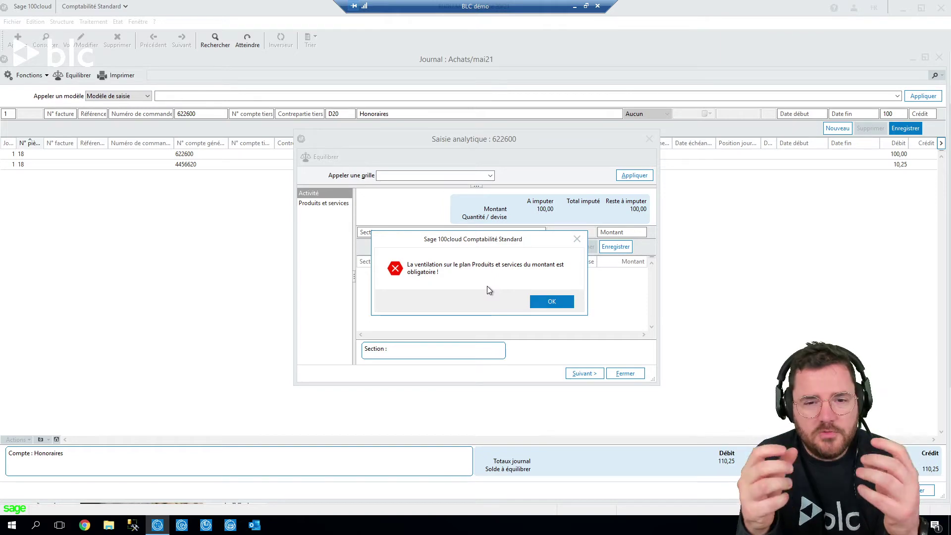
{"action": "left_click", "coordinate": [551, 301]}
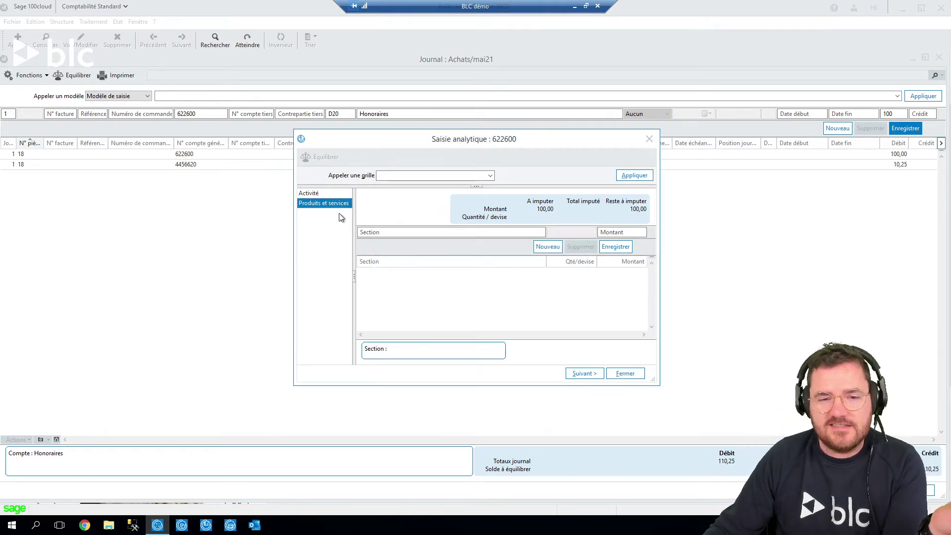
{"action": "left_click", "coordinate": [369, 230]}
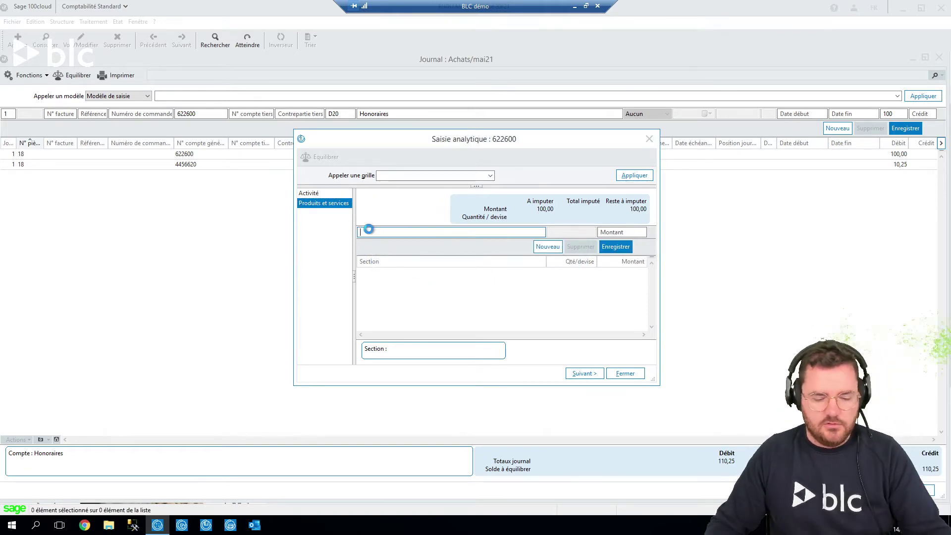
{"action": "double_click", "coordinate": [369, 231]}
{"action": "key", "text": "Down"}
{"action": "key", "text": "Down"}
{"action": "key", "text": "Down"}
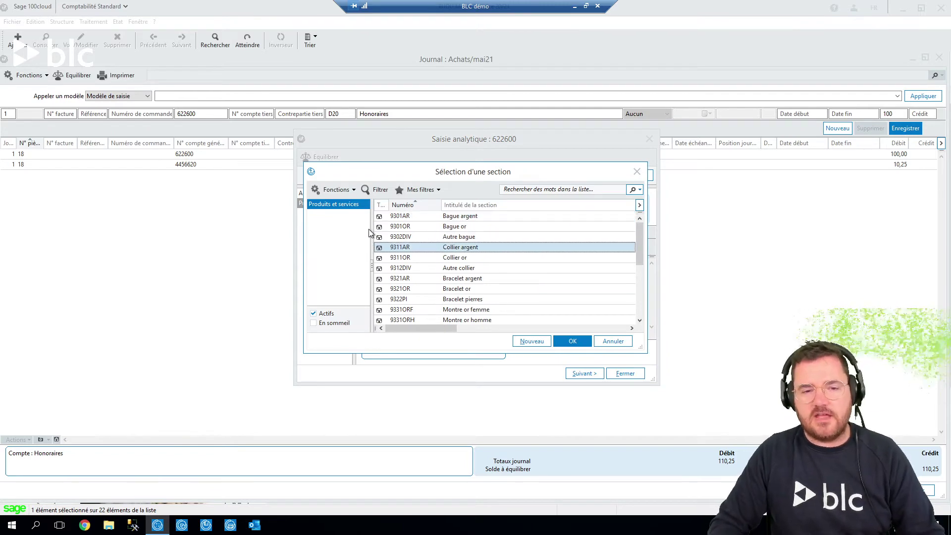
{"action": "scroll", "coordinate": [642, 238], "scroll_direction": "down", "scroll_amount": 4}
{"action": "left_click", "coordinate": [431, 310]}
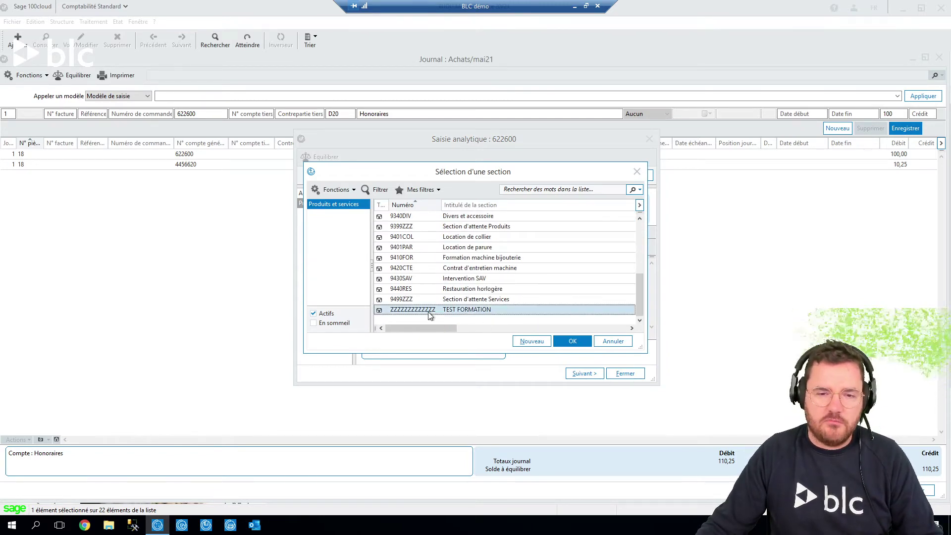
{"action": "left_click", "coordinate": [570, 340]}
{"action": "key", "text": "Tab"}
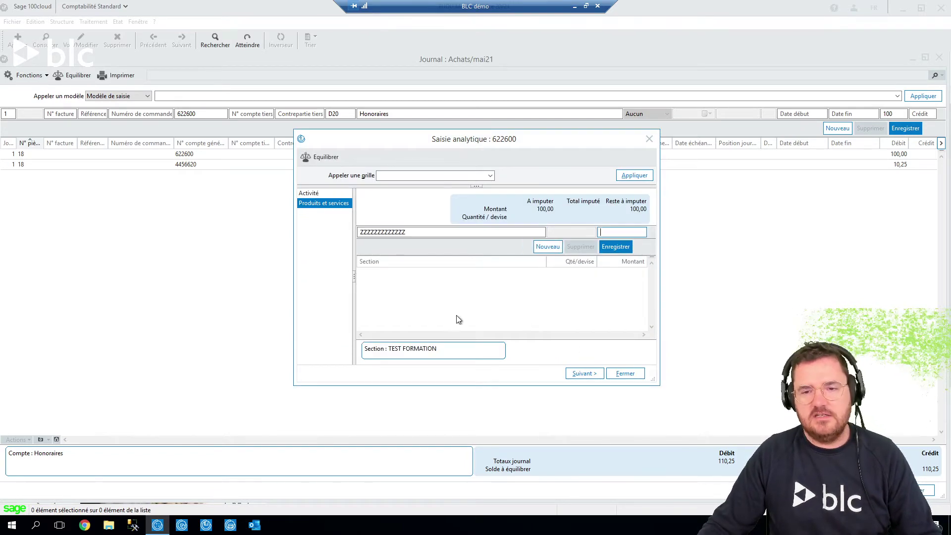
{"action": "type", "text": "100"}
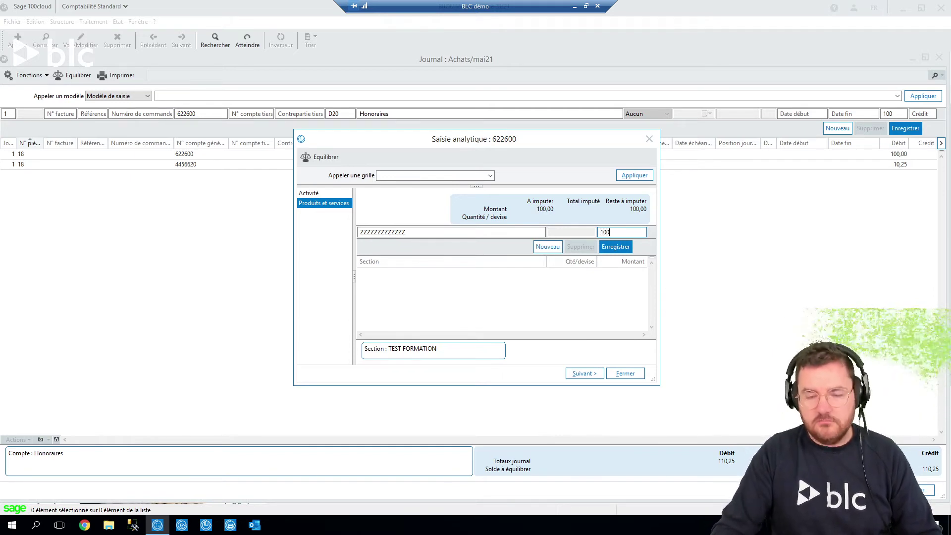
{"action": "key", "text": "BackSpace"}
{"action": "key", "text": "BackSpace"}
{"action": "key", "text": "BackSpace"}
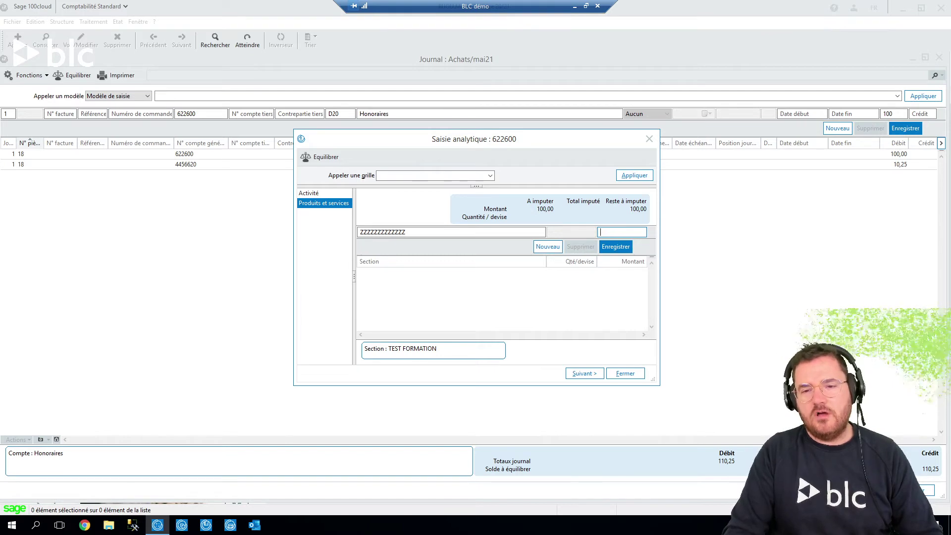
{"action": "type", "text": "100"}
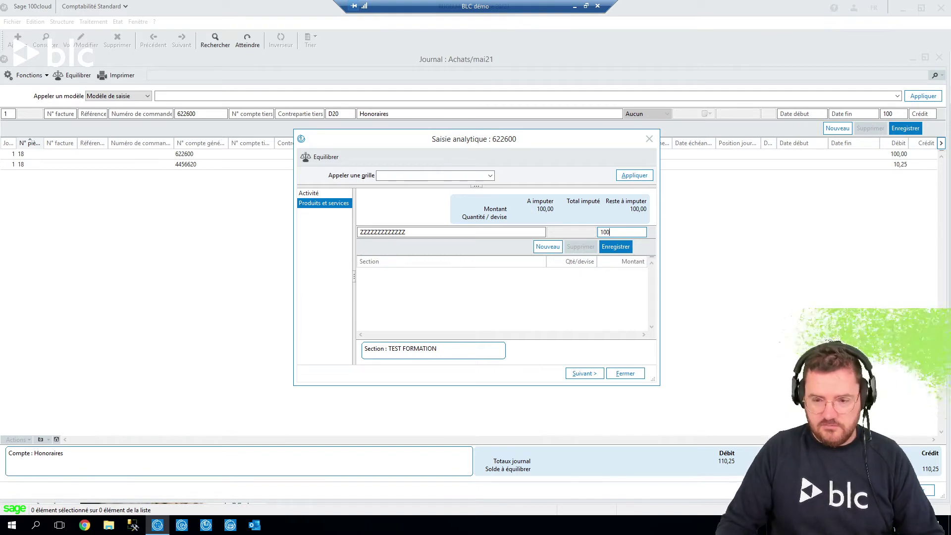
{"action": "key", "text": "BackSpace"}
{"action": "key", "text": "BackSpace"}
{"action": "key", "text": "BackSpace"}
{"action": "type", "text": "80"}
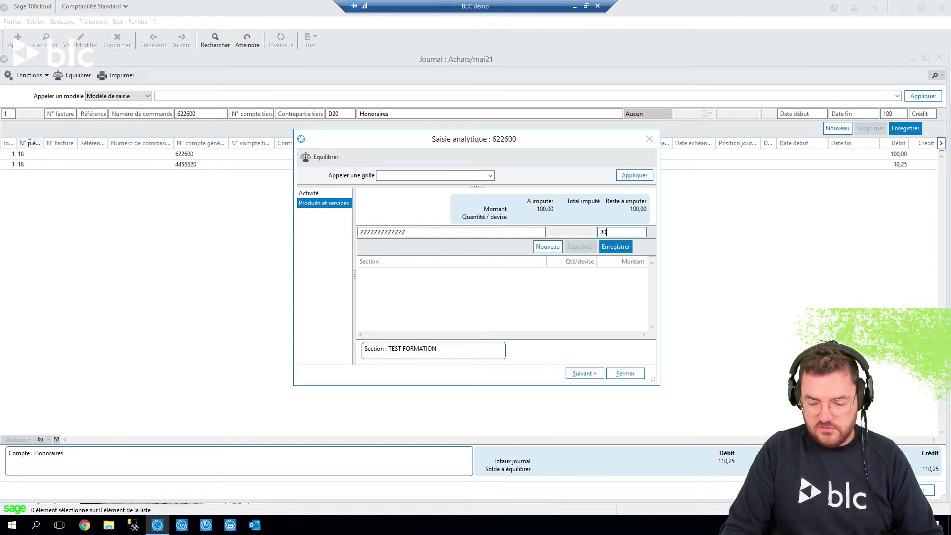
{"action": "type", "text": "0"}
{"action": "key", "text": "BackSpace"}
{"action": "key", "text": "BackSpace"}
{"action": "key", "text": "BackSpace"}
Allocate 100% of the amount to the TEST FORMATION section, record the allocation and close the analytical entry.
{"action": "type", "text": "1"}
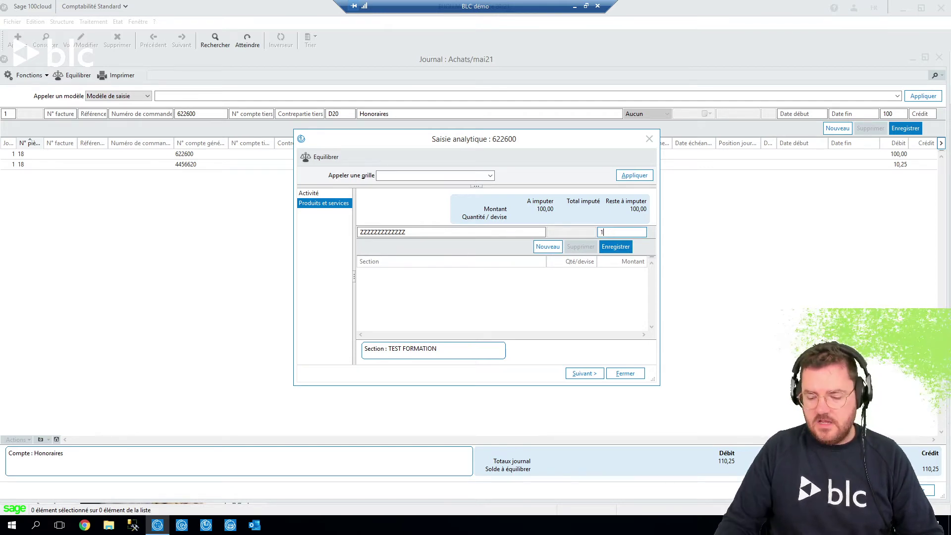
{"action": "type", "text": "00%"}
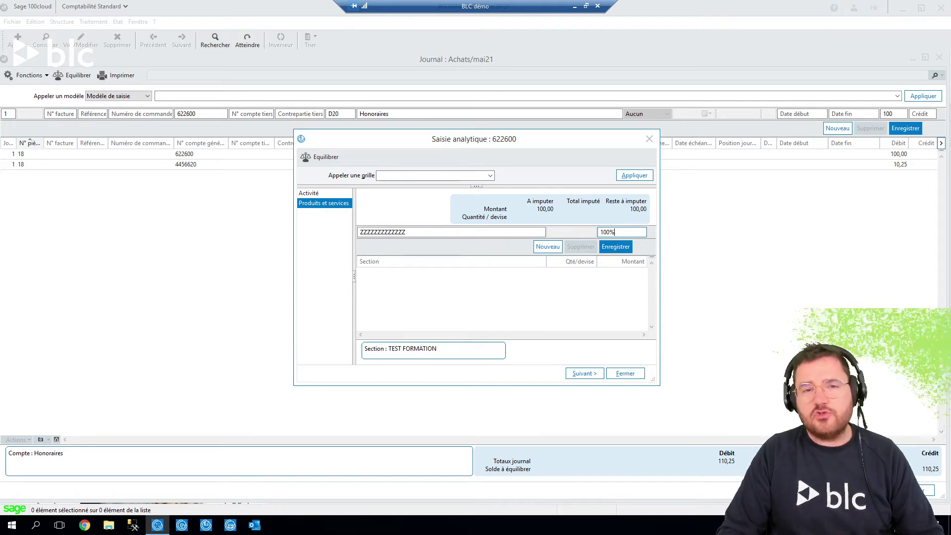
{"action": "key", "text": "Return"}
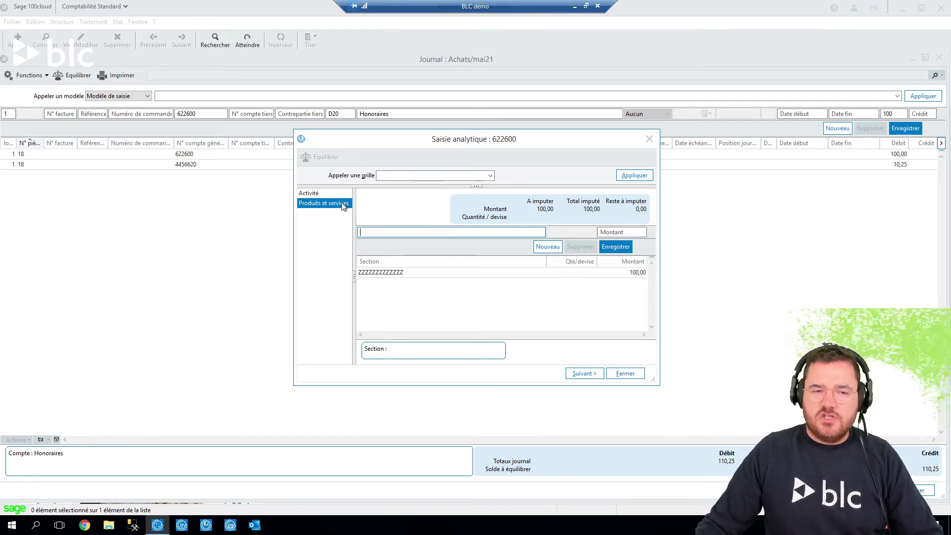
{"action": "left_click", "coordinate": [583, 373]}
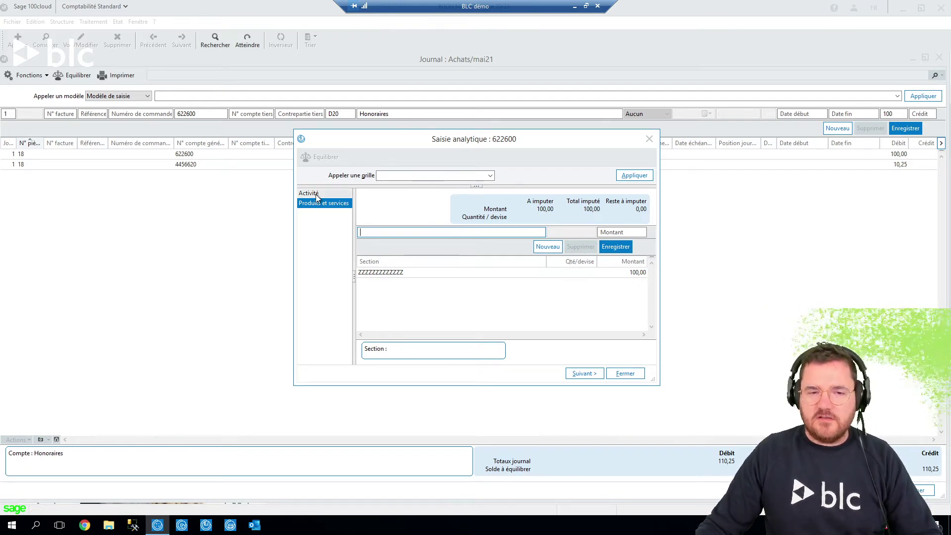
{"action": "left_click", "coordinate": [625, 372]}
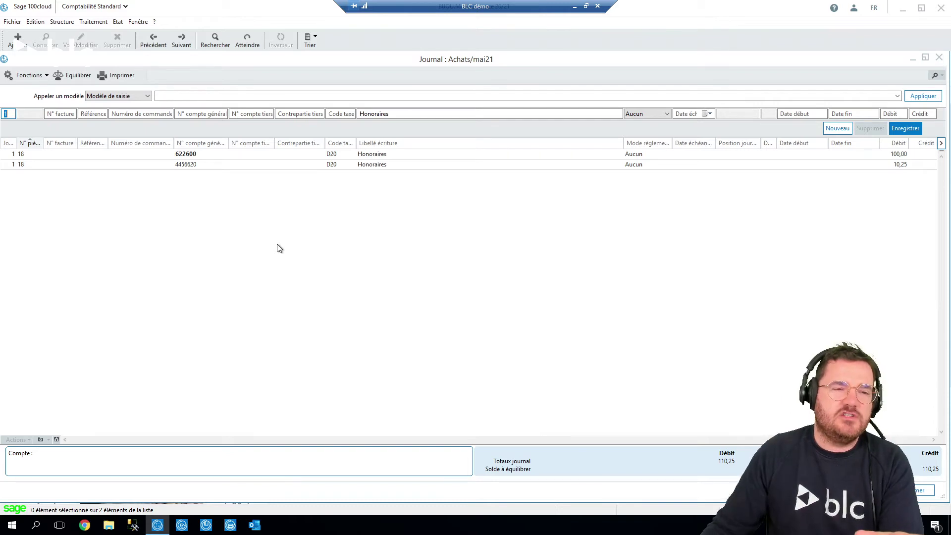
Compare the 622600 expense line with the 4456620 deductible VAT line of the Honoraires entry.
{"action": "left_click", "coordinate": [190, 163]}
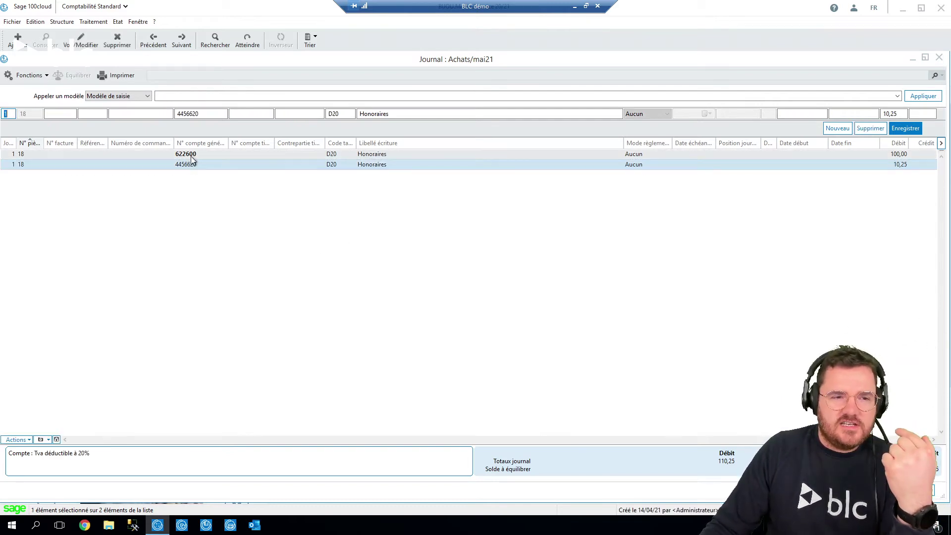
{"action": "left_click", "coordinate": [191, 154]}
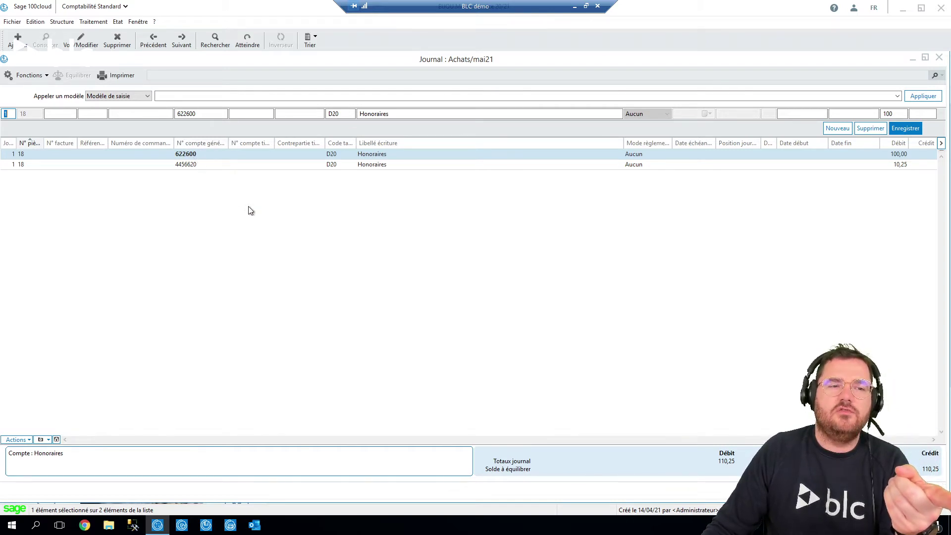
{"action": "left_click", "coordinate": [225, 167]}
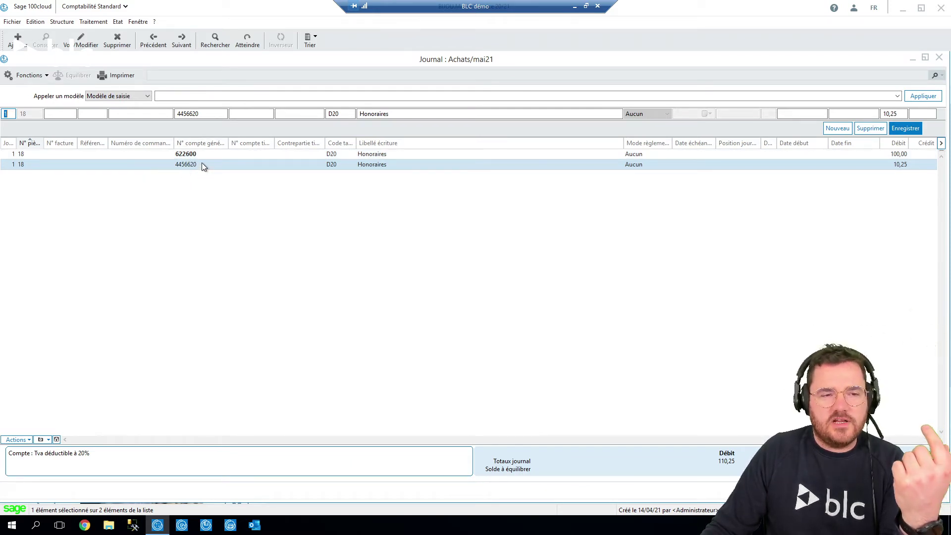
{"action": "key", "text": "Up"}
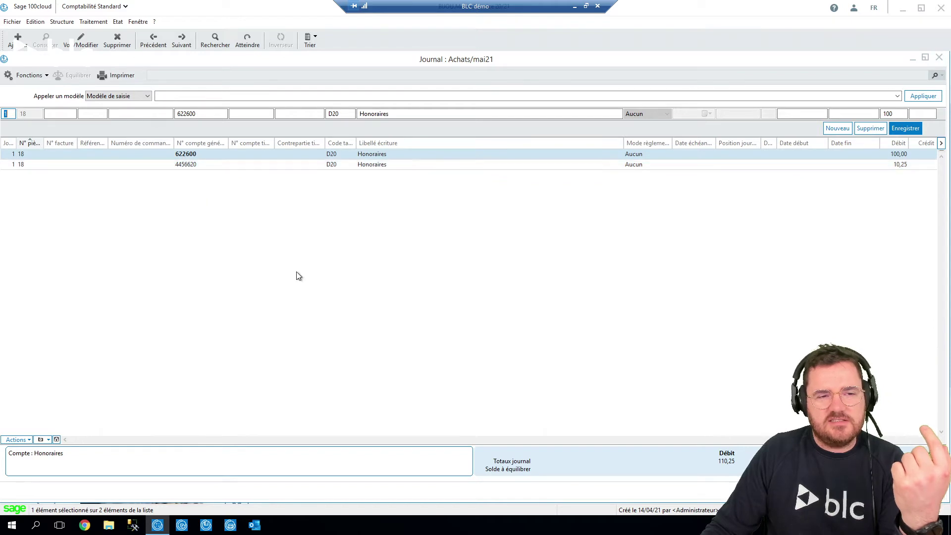
{"action": "left_click", "coordinate": [187, 164]}
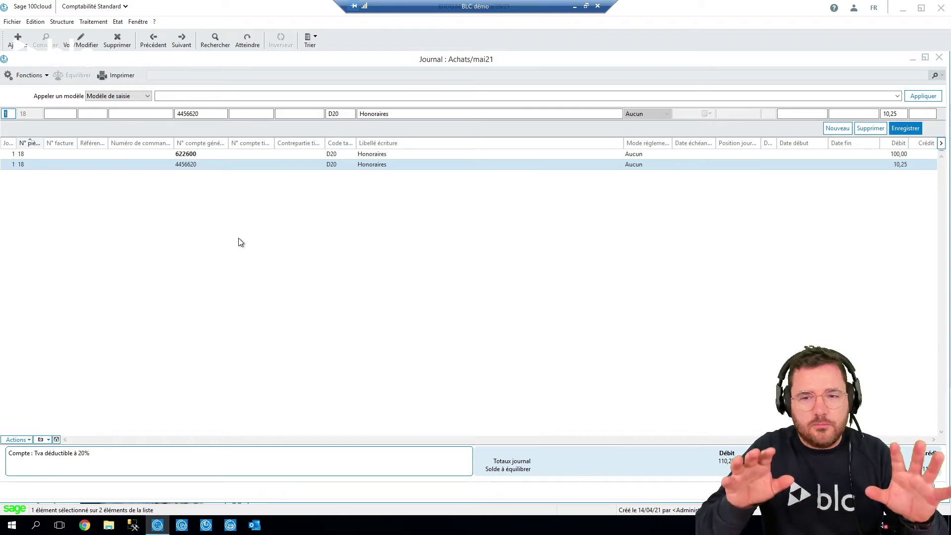
Delete both lines of the Honoraires entry, then close the Achats journal and the journal list.
{"action": "left_click", "coordinate": [227, 155]}
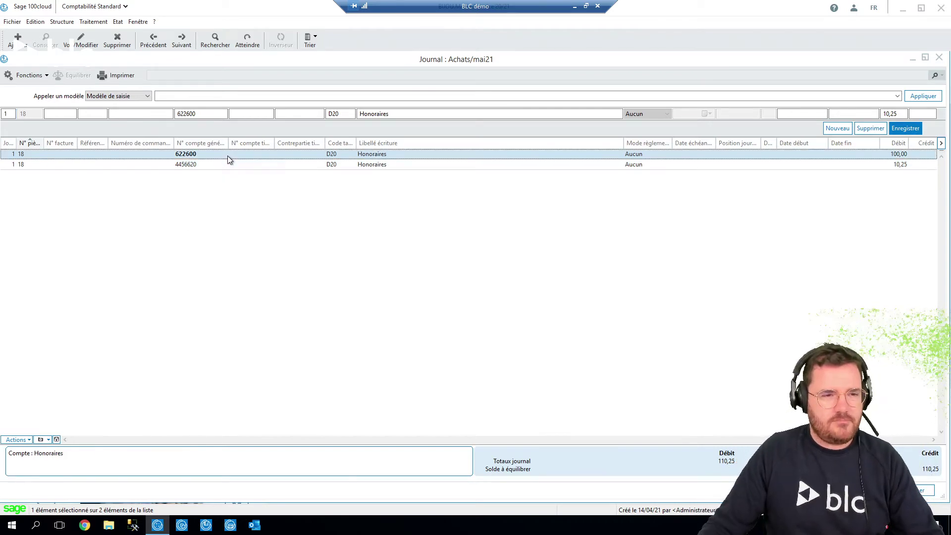
{"action": "left_click", "coordinate": [228, 165], "text": "shift"}
{"action": "right_click", "coordinate": [227, 166]}
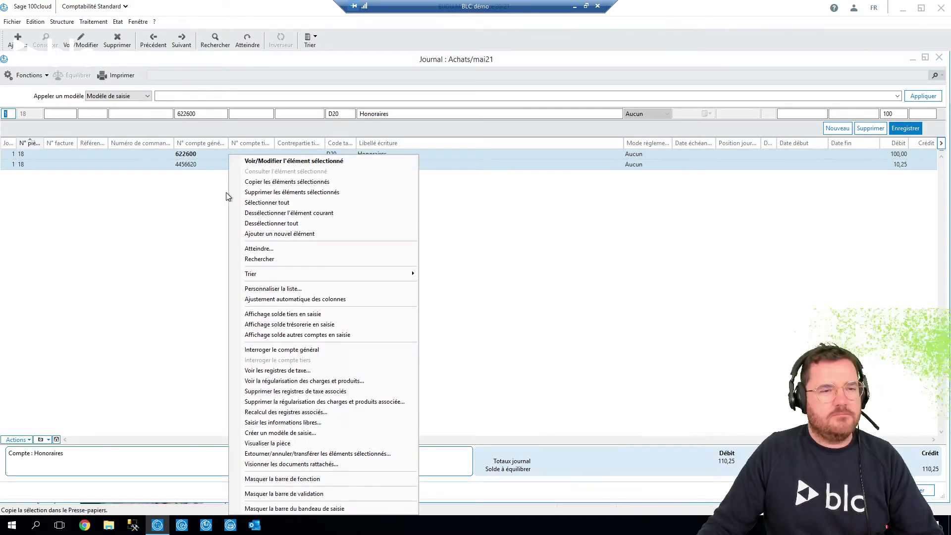
{"action": "left_click", "coordinate": [292, 192]}
{"action": "key", "text": "Return"}
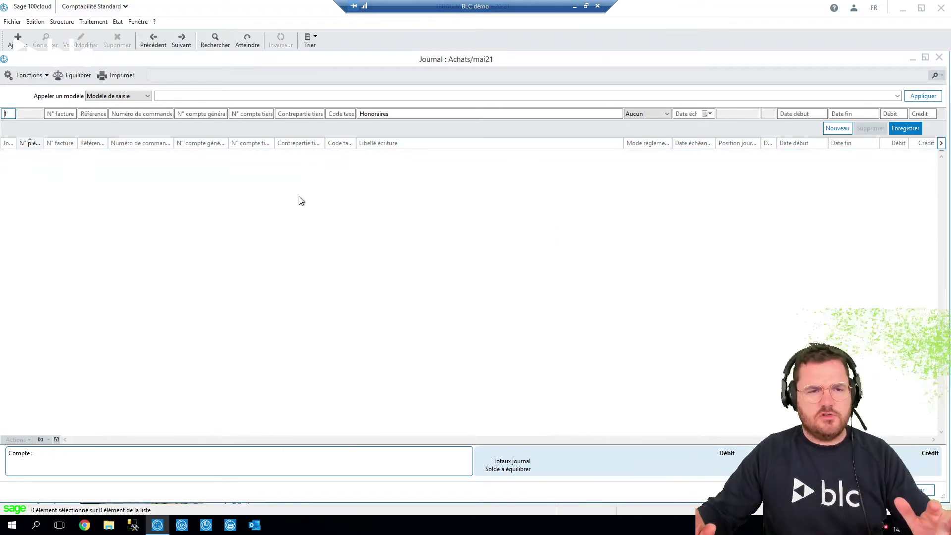
{"action": "left_click", "coordinate": [934, 59]}
{"action": "left_click", "coordinate": [753, 124]}
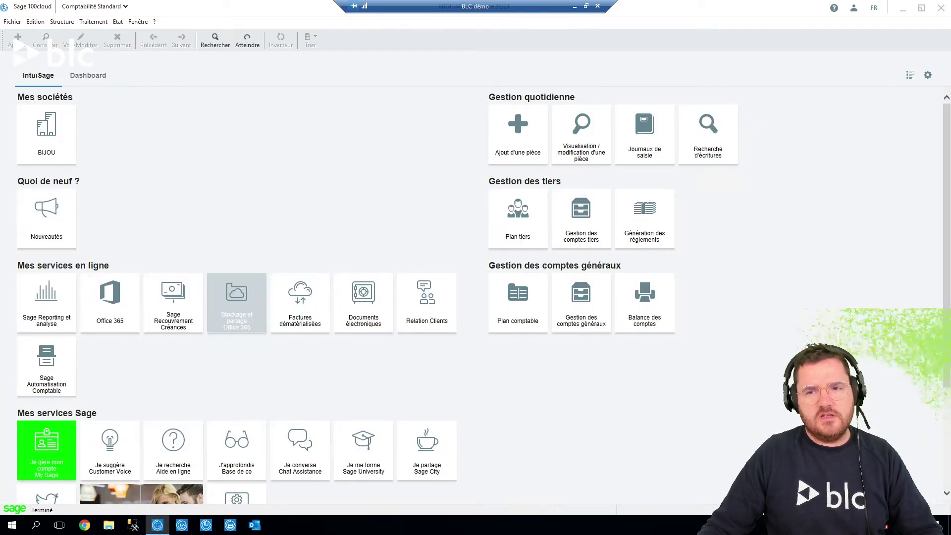
Open the analytical parameters in the company settings and display the general options.
{"action": "left_click", "coordinate": [12, 22]}
{"action": "left_click", "coordinate": [34, 76]}
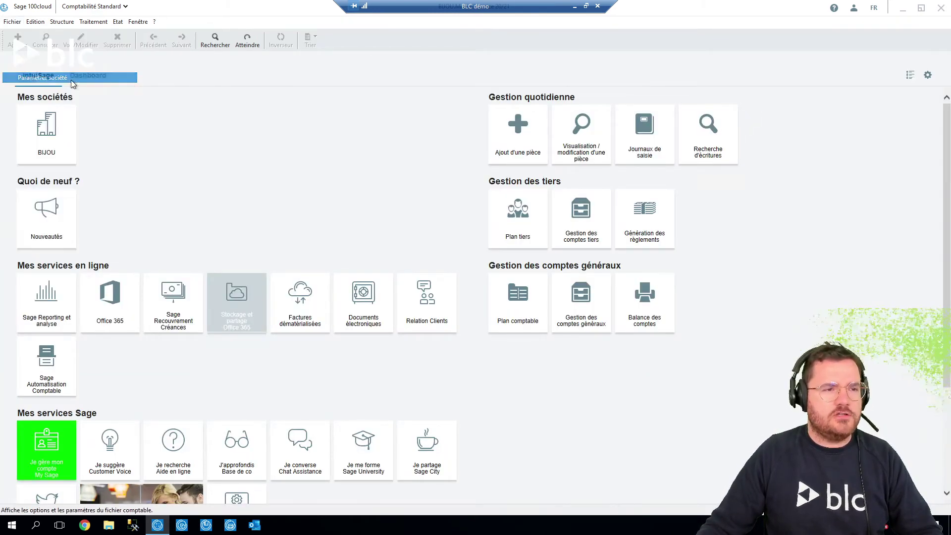
{"action": "left_click", "coordinate": [380, 171]}
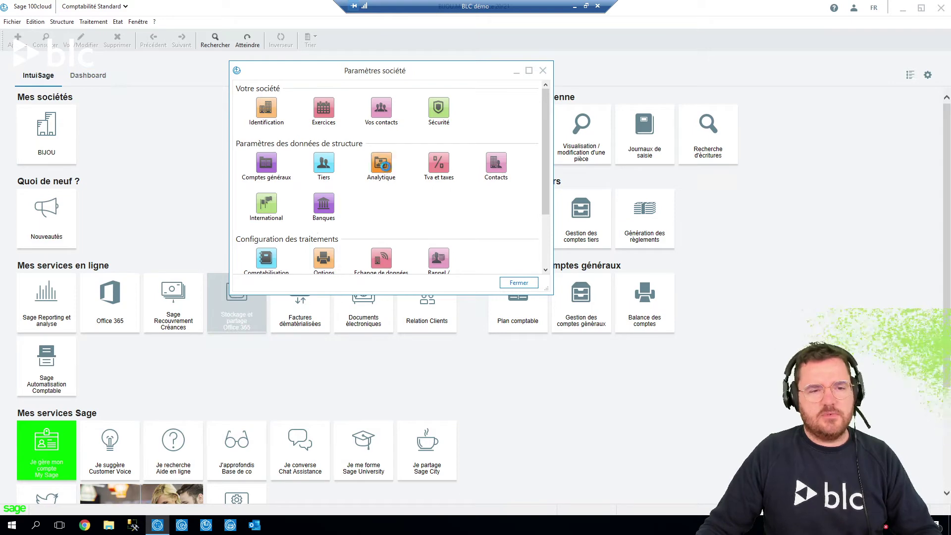
{"action": "left_click", "coordinate": [13, 22]}
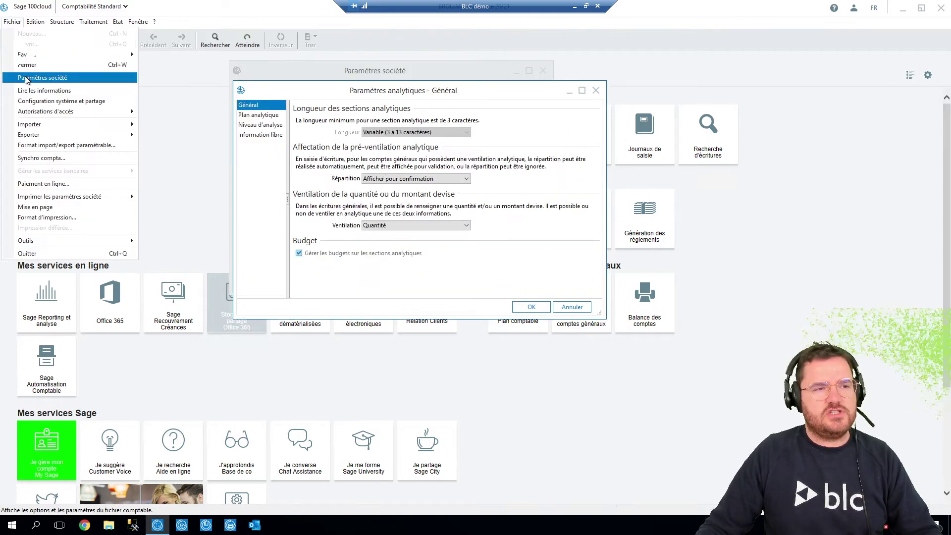
{"action": "left_click", "coordinate": [596, 90]}
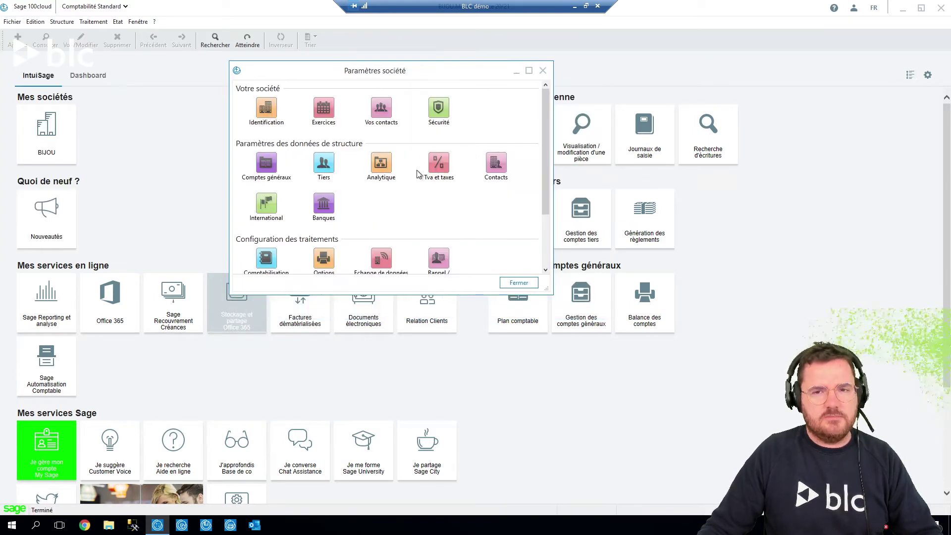
{"action": "left_click", "coordinate": [388, 169]}
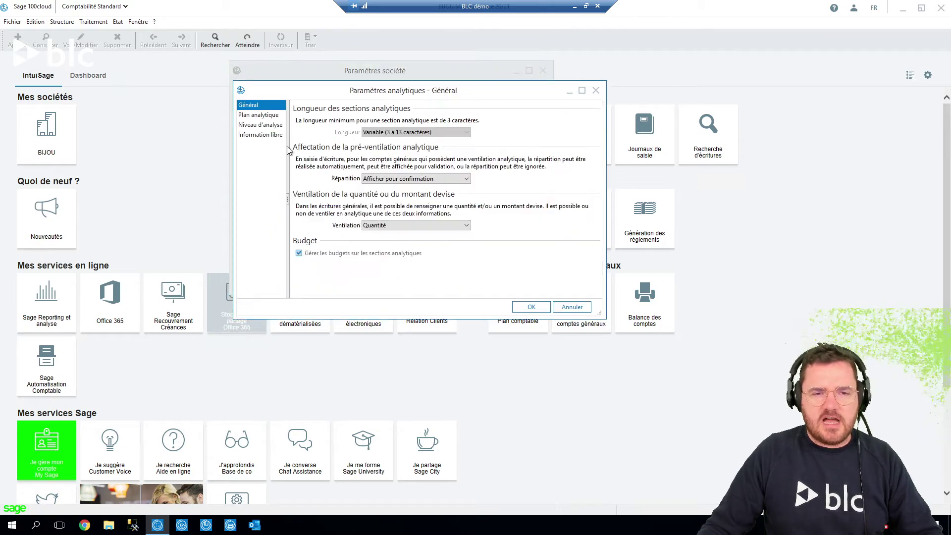
Enable column entry of the analytical allocation for the Produits et services plan, record it, and close the company settings.
{"action": "left_click", "coordinate": [246, 115]}
{"action": "left_click", "coordinate": [328, 125]}
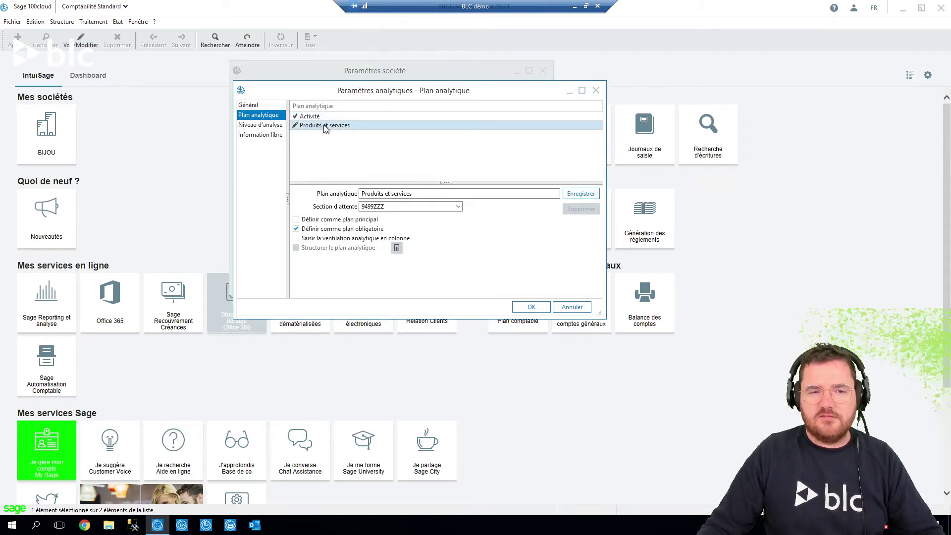
{"action": "left_click", "coordinate": [299, 238]}
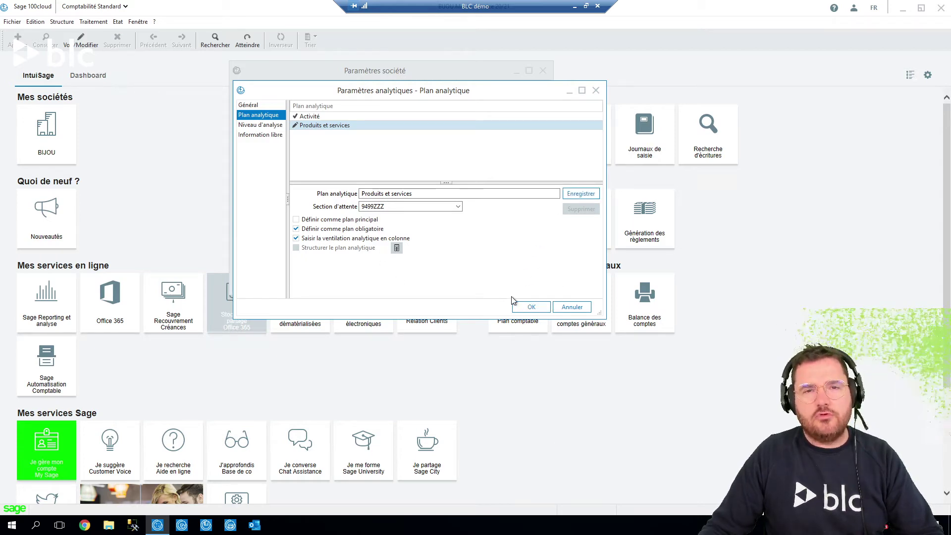
{"action": "left_click", "coordinate": [578, 193]}
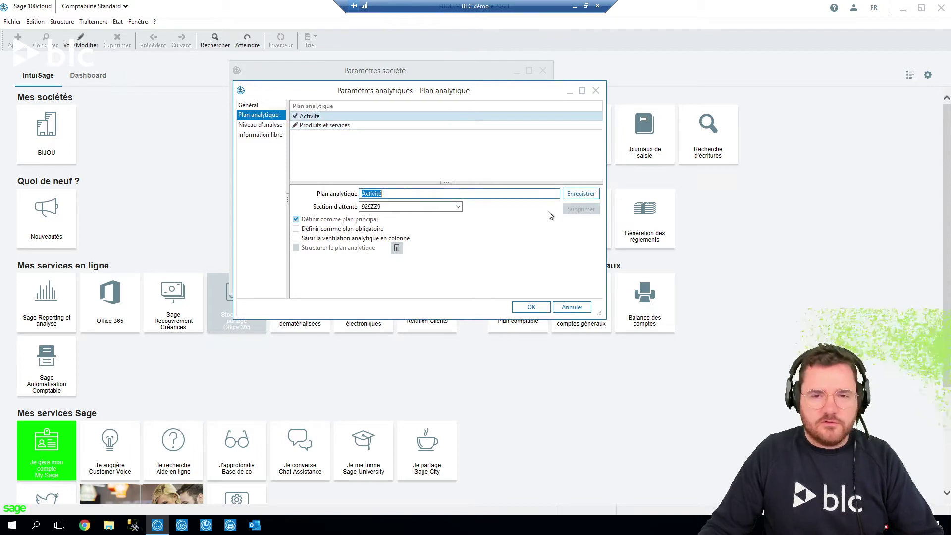
{"action": "left_click", "coordinate": [529, 307]}
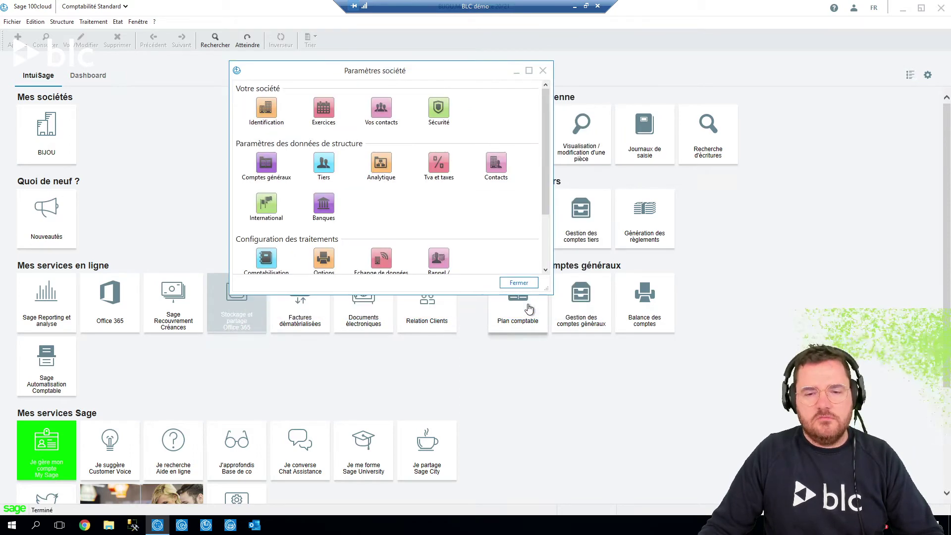
{"action": "left_click", "coordinate": [519, 282]}
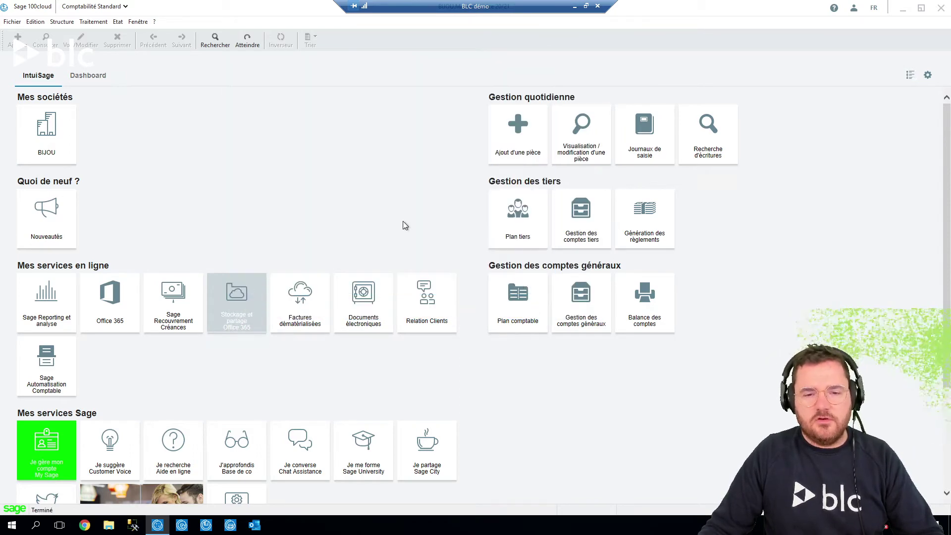
Open the Achats journal for juin21 for entry and enlarge it to full size.
{"action": "left_click", "coordinate": [86, 24]}
{"action": "left_click", "coordinate": [110, 77]}
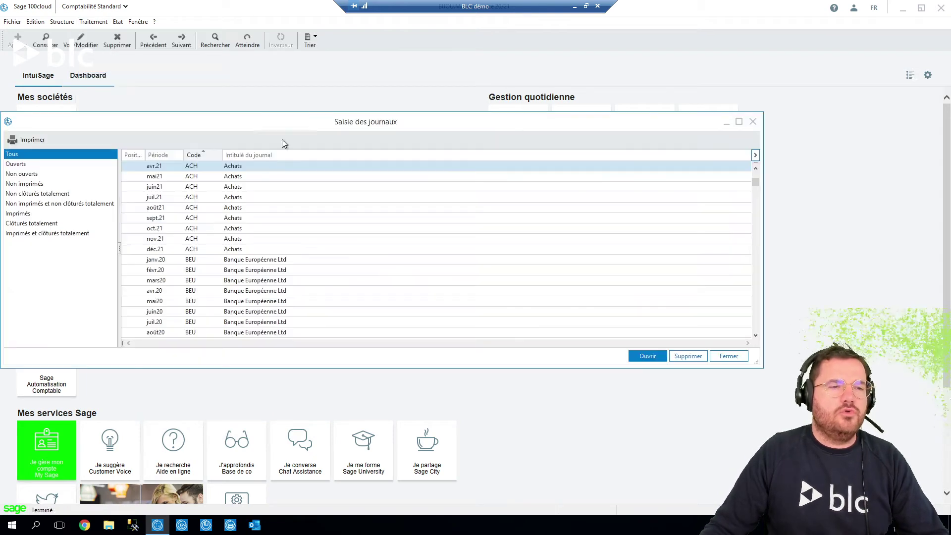
{"action": "double_click", "coordinate": [255, 187]}
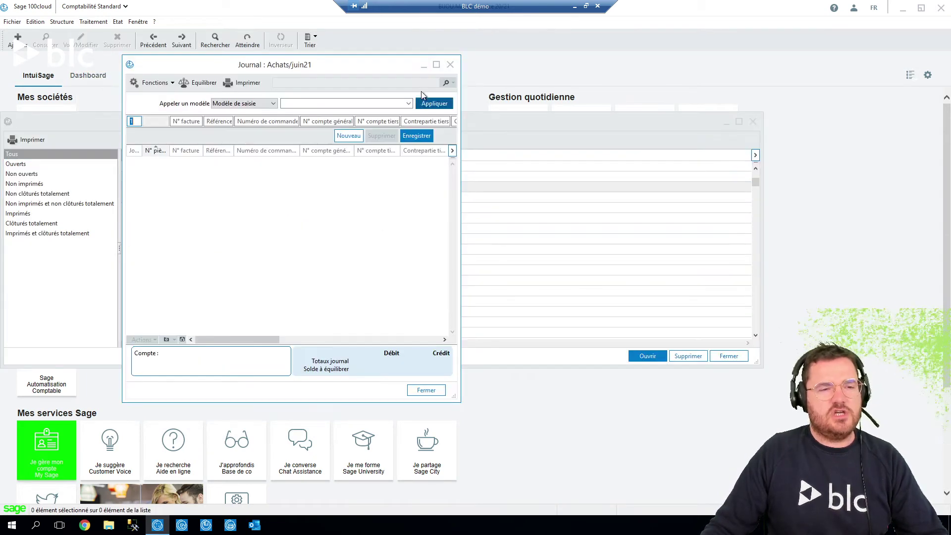
{"action": "left_click", "coordinate": [436, 65]}
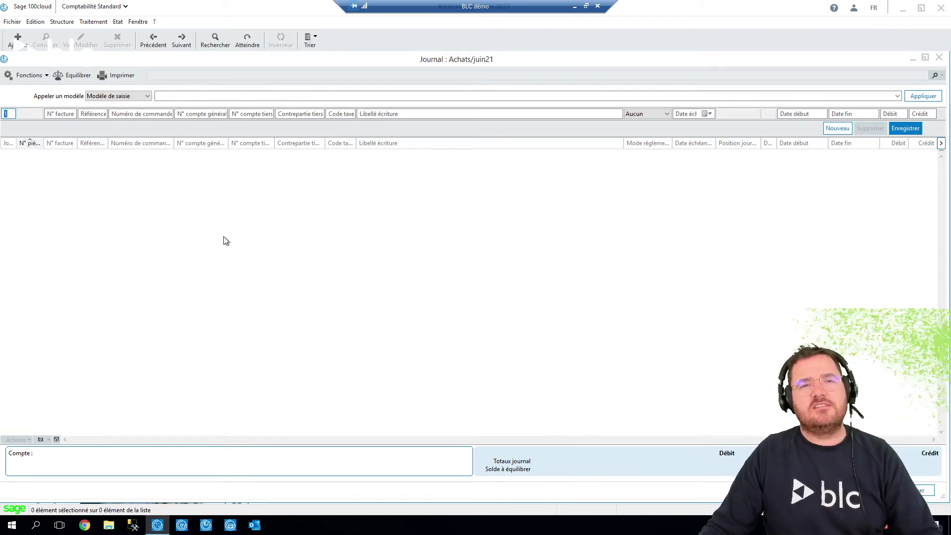
Add the Produits et services column to the journal list and place it just after the N° compte tiers column.
{"action": "right_click", "coordinate": [197, 179]}
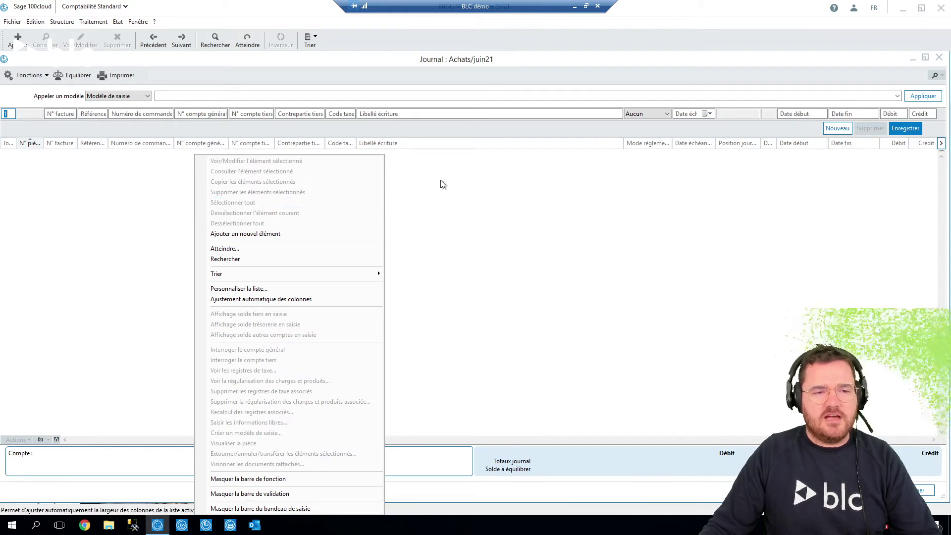
{"action": "left_click", "coordinate": [660, 223]}
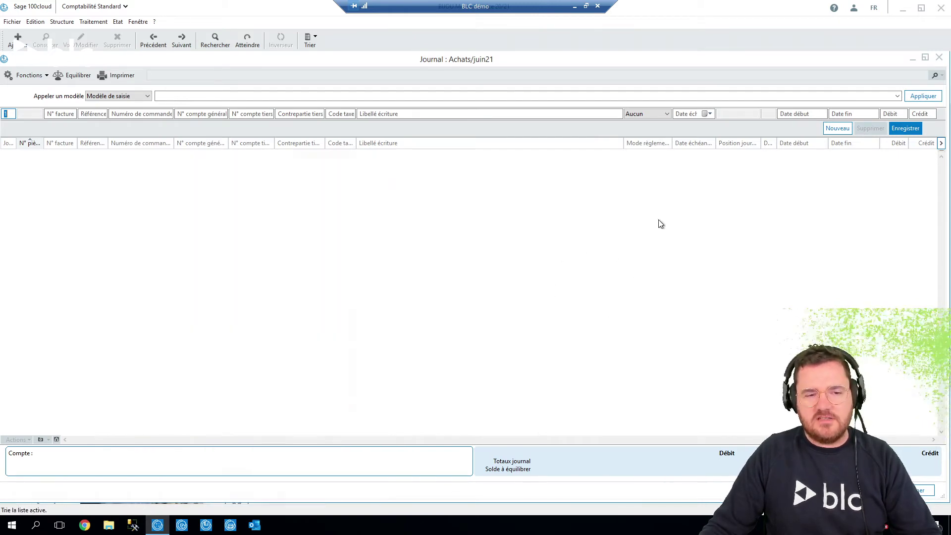
{"action": "left_click", "coordinate": [941, 143]}
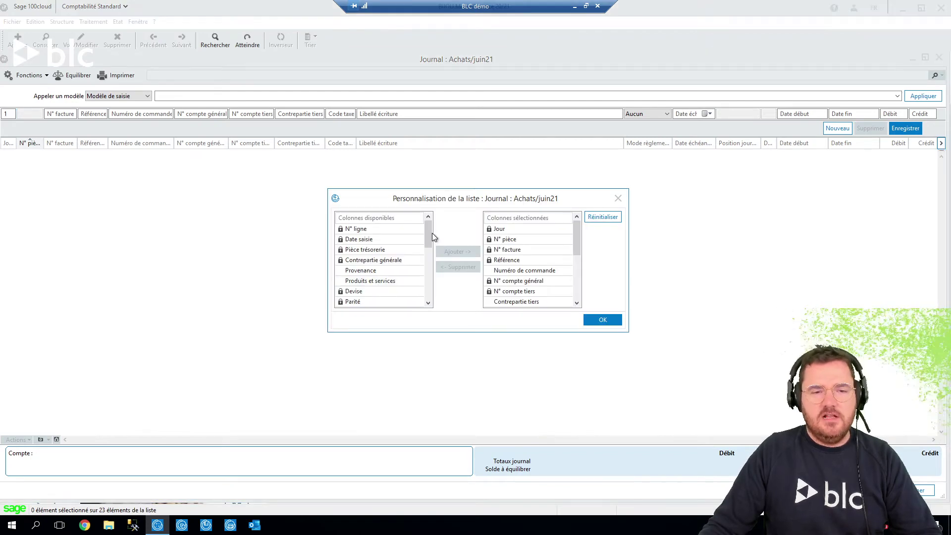
{"action": "left_click", "coordinate": [389, 281]}
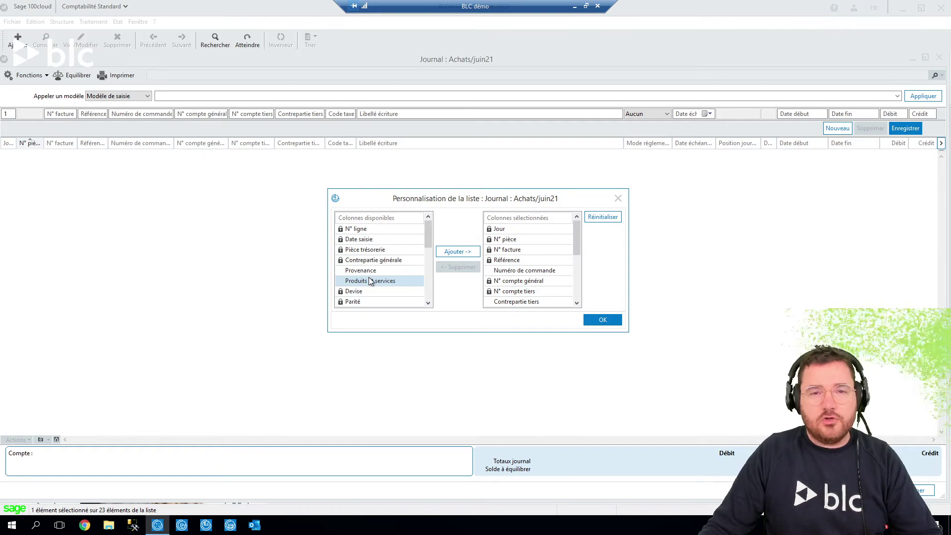
{"action": "left_click", "coordinate": [457, 251]}
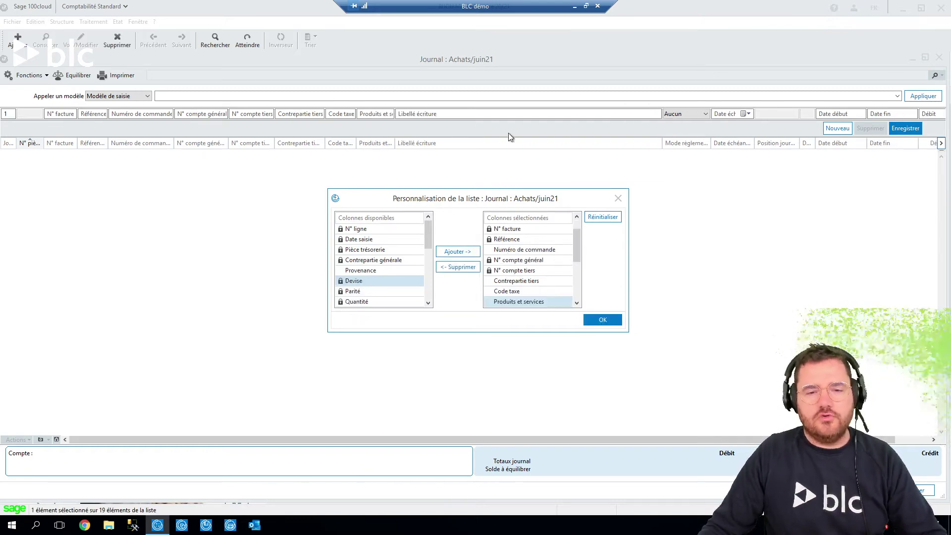
{"action": "left_click", "coordinate": [592, 318]}
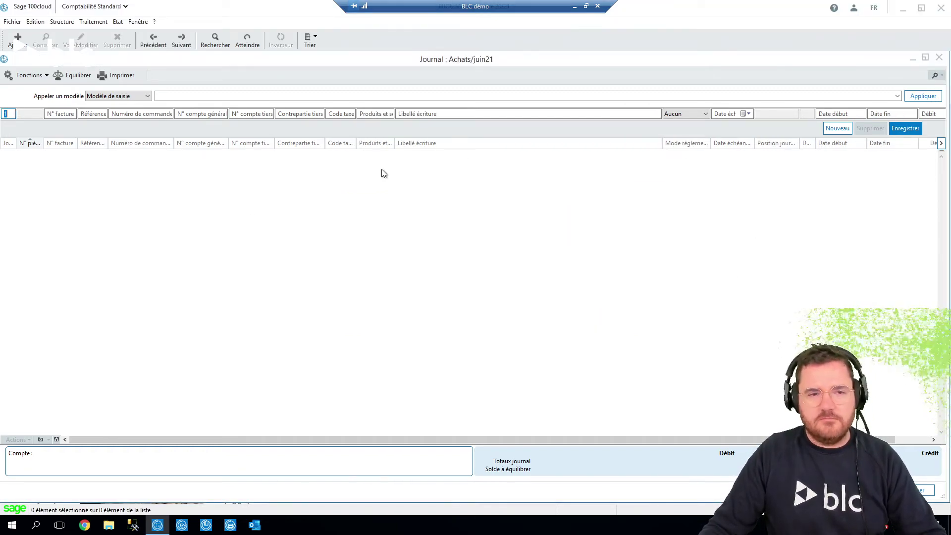
{"action": "mouse_move", "coordinate": [387, 147]}
{"action": "left_mouse_down"}
{"action": "mouse_move", "coordinate": [319, 156]}
{"action": "mouse_move", "coordinate": [165, 204]}
{"action": "mouse_move", "coordinate": [251, 153]}
{"action": "mouse_move", "coordinate": [286, 154]}
{"action": "left_mouse_up"}
Remove the Contrepartie tiers and Code taxe columns from the journal list.
{"action": "right_click", "coordinate": [420, 188]}
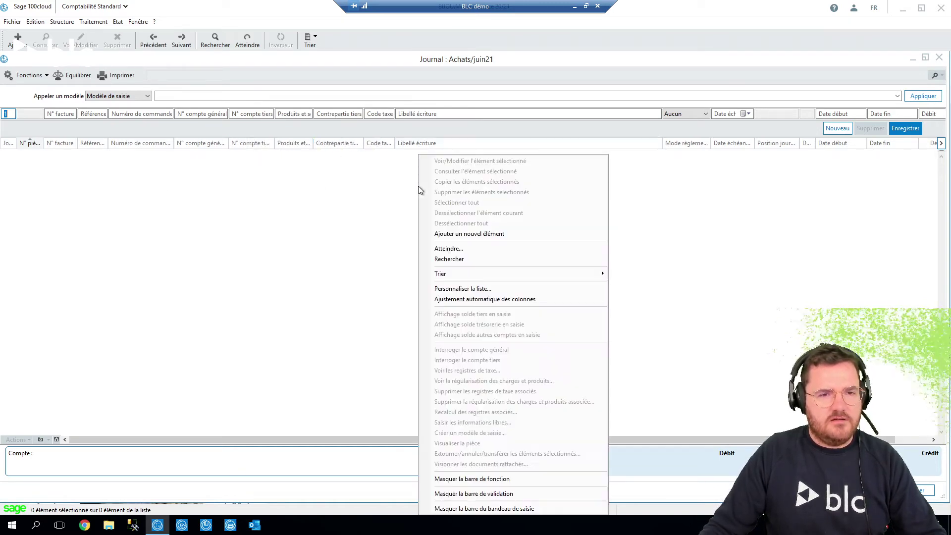
{"action": "left_click", "coordinate": [493, 288]}
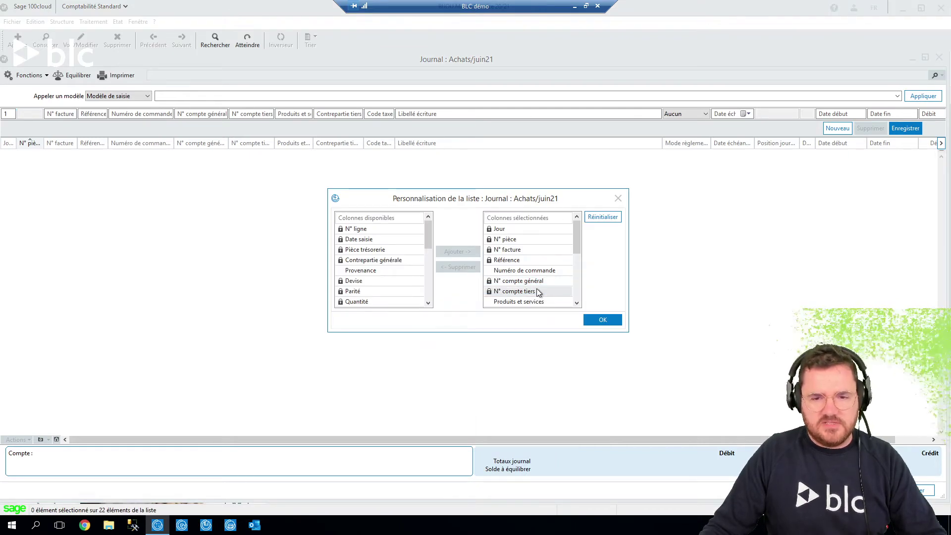
{"action": "scroll", "coordinate": [576, 302], "scroll_direction": "down", "scroll_amount": 5}
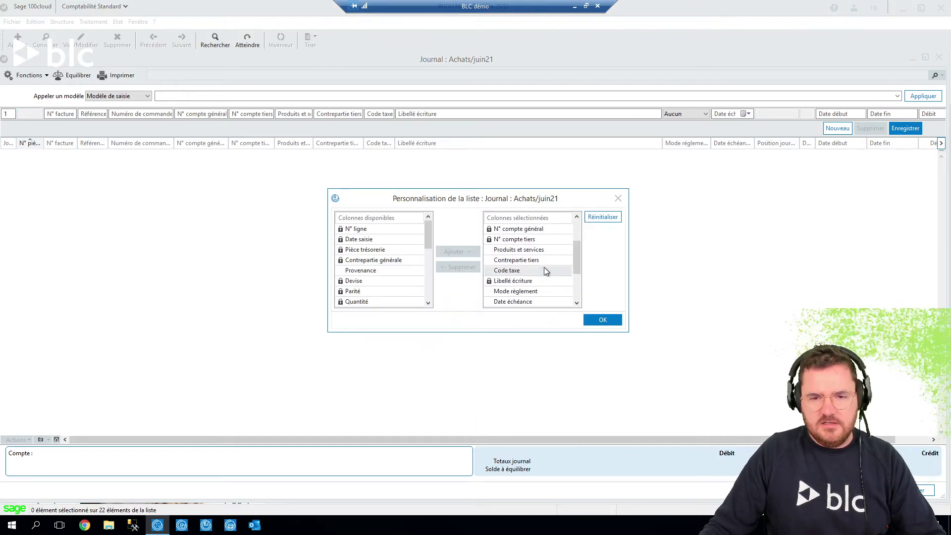
{"action": "left_click", "coordinate": [539, 260]}
{"action": "left_click", "coordinate": [538, 270], "text": "ctrl"}
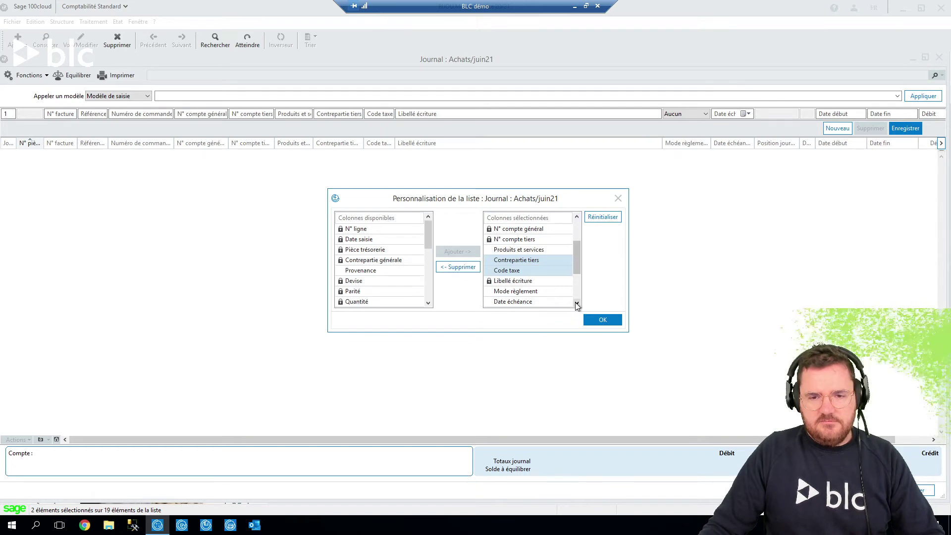
{"action": "scroll", "coordinate": [575, 300], "scroll_direction": "down", "scroll_amount": 2}
{"action": "left_click", "coordinate": [457, 267]}
{"action": "left_click", "coordinate": [602, 319]}
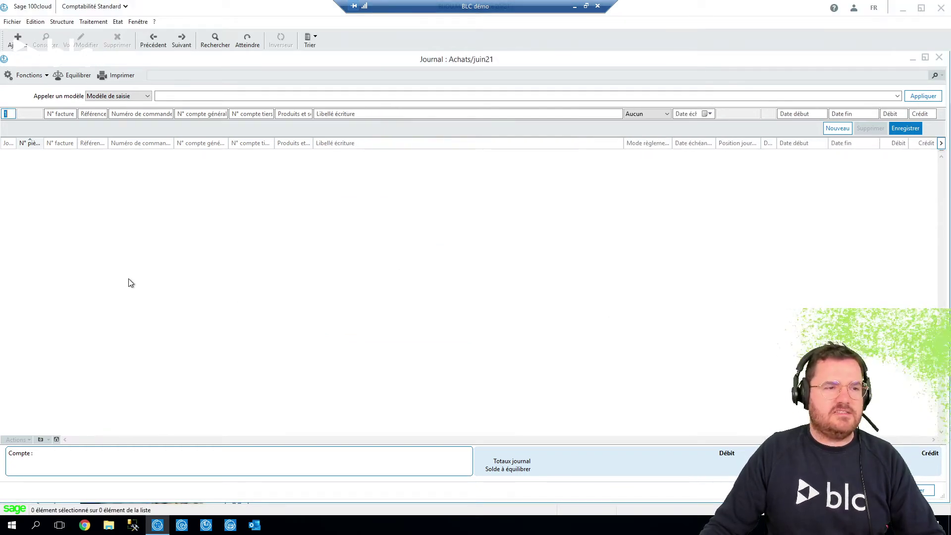
Start an entry line in the Achats journal on general account 622600.
{"action": "key", "text": "Tab"}
{"action": "key", "text": "Tab"}
{"action": "key", "text": "Tab"}
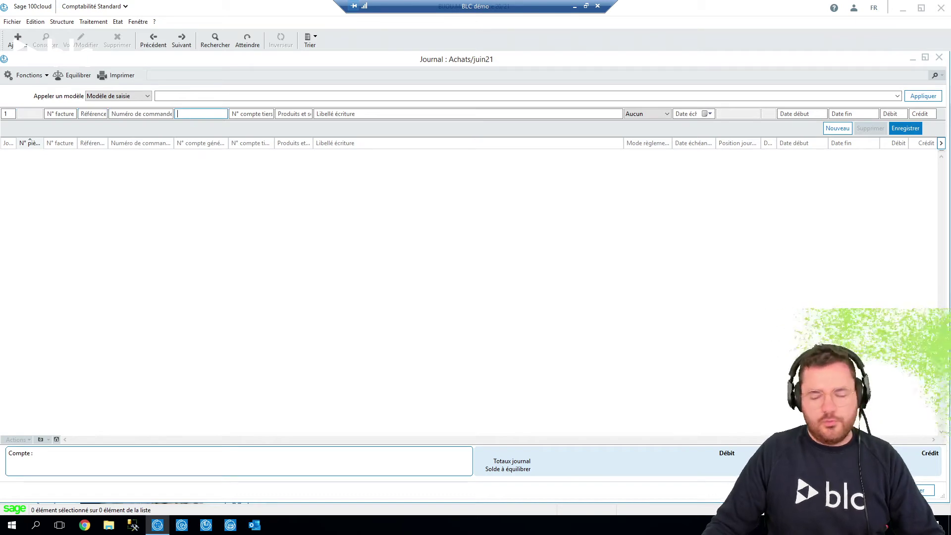
{"action": "type", "text": "6226"}
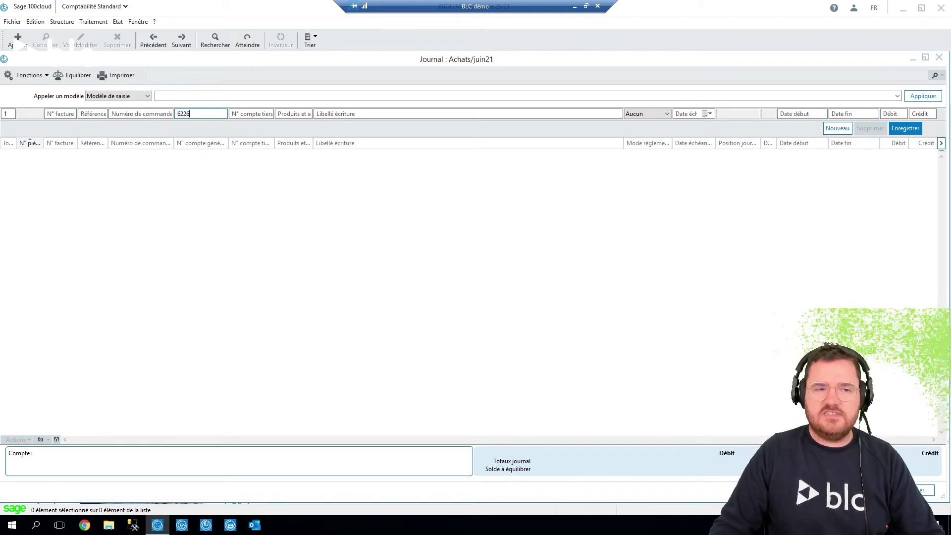
{"action": "type", "text": "00"}
{"action": "key", "text": "Tab"}
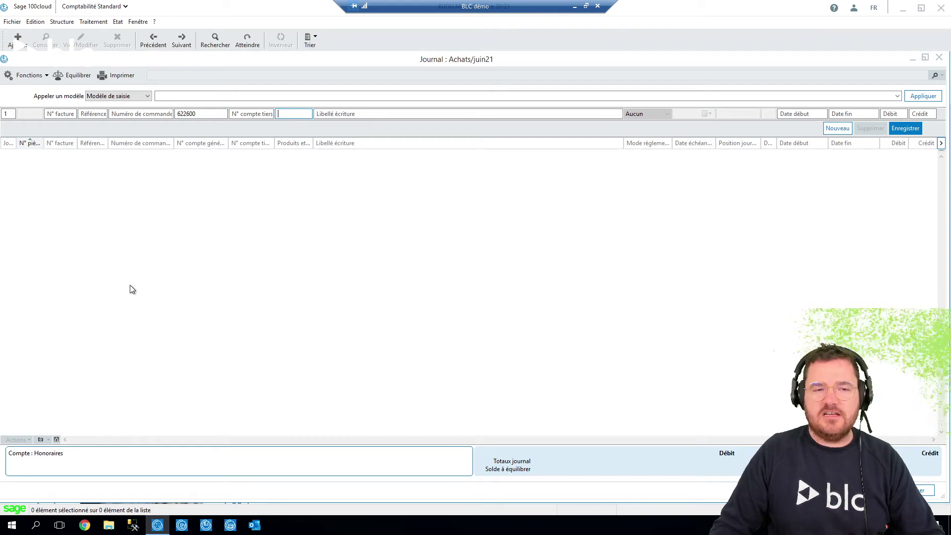
Leave Produits et services empty, label the line Honoraires, record a debit of 100, and dismiss the analytical entry.
{"action": "key", "text": "Tab"}
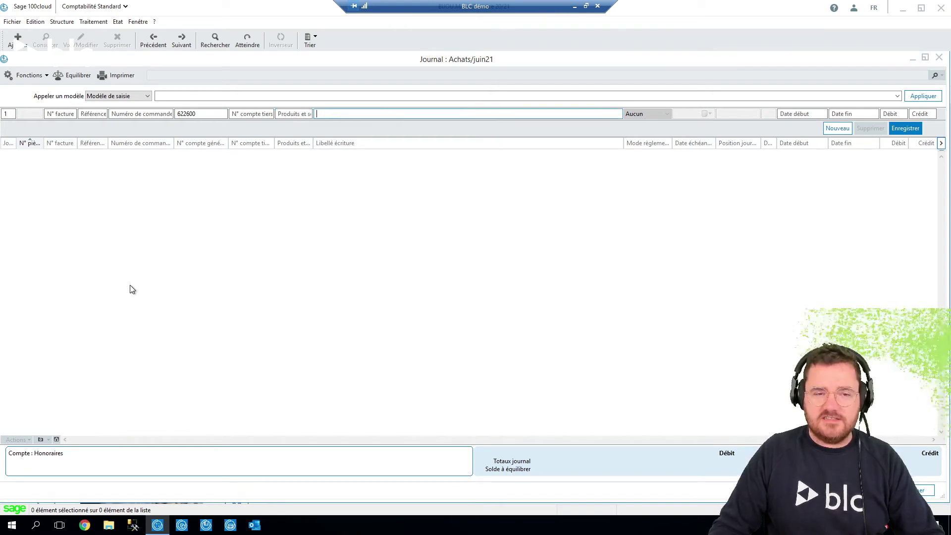
{"action": "type", "text": "Honoraires"}
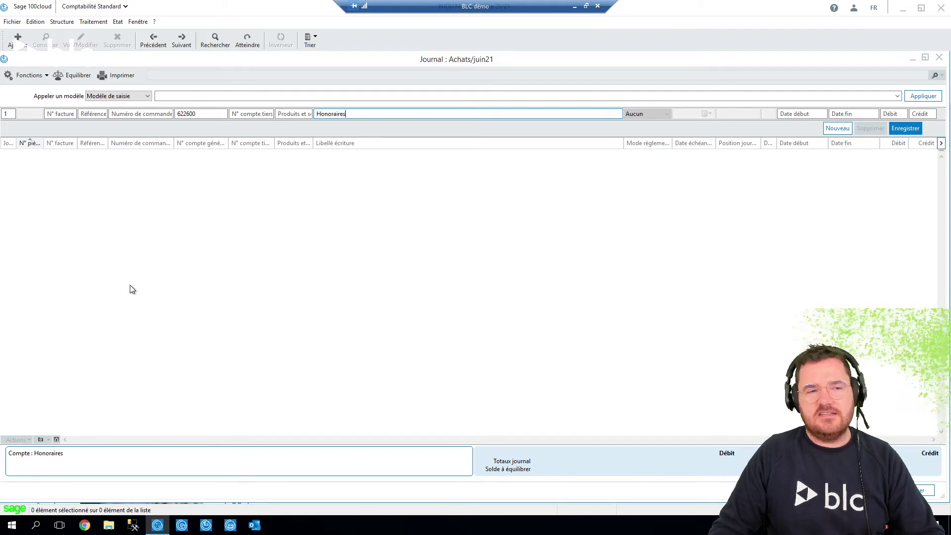
{"action": "key", "text": "Tab"}
{"action": "key", "text": "Tab"}
{"action": "key", "text": "Tab"}
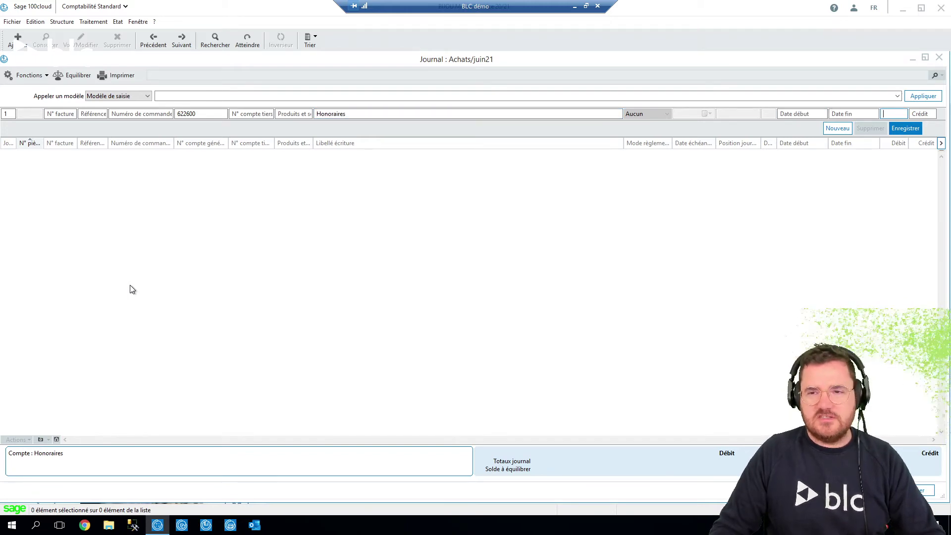
{"action": "type", "text": "100"}
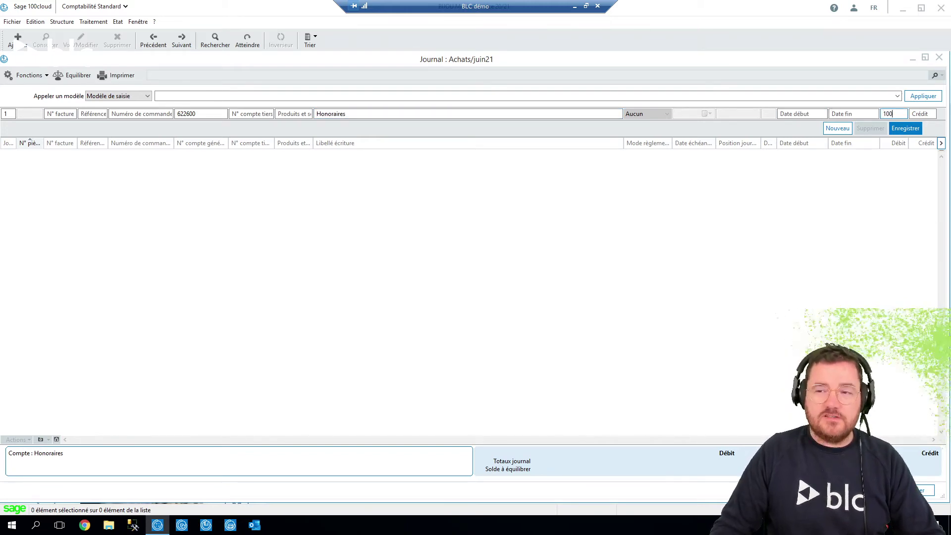
{"action": "key", "text": "Return"}
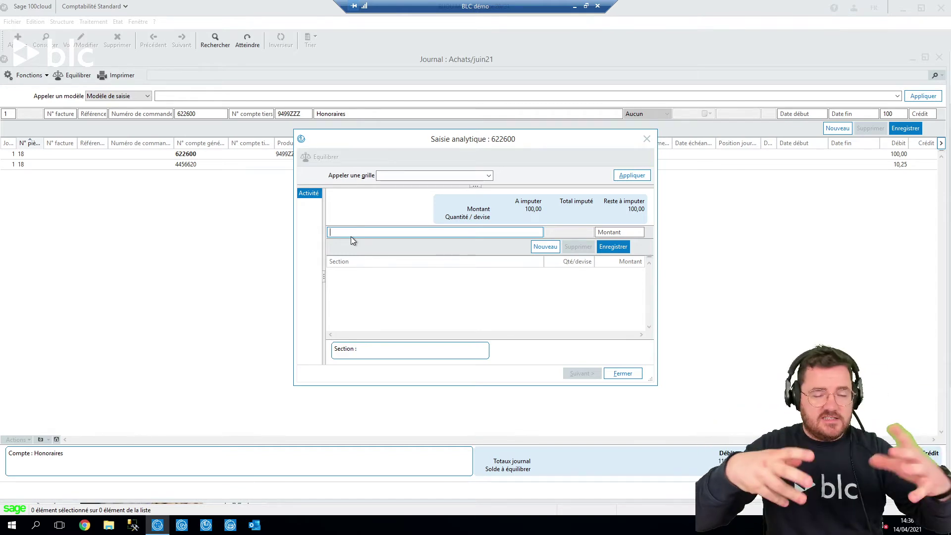
{"action": "key", "text": "Escape"}
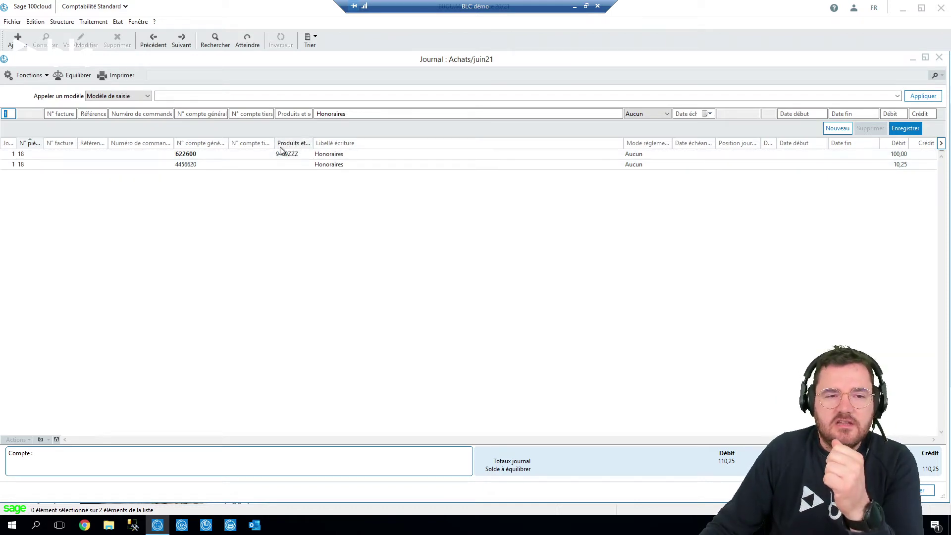
Review the Produits et services plan options in the analytical parameters, then close the company settings without changes.
{"action": "left_click", "coordinate": [14, 22]}
{"action": "left_click", "coordinate": [40, 77]}
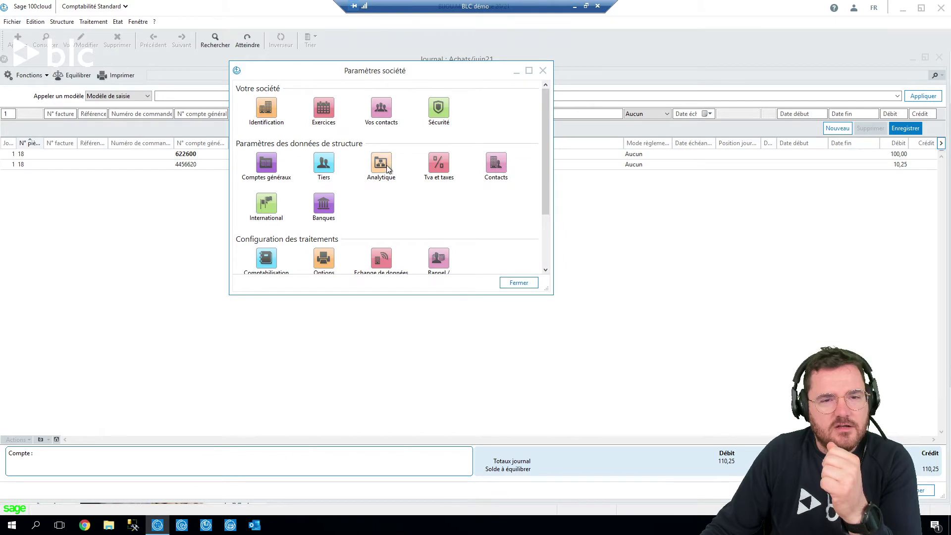
{"action": "left_click", "coordinate": [382, 162]}
{"action": "left_click", "coordinate": [258, 115]}
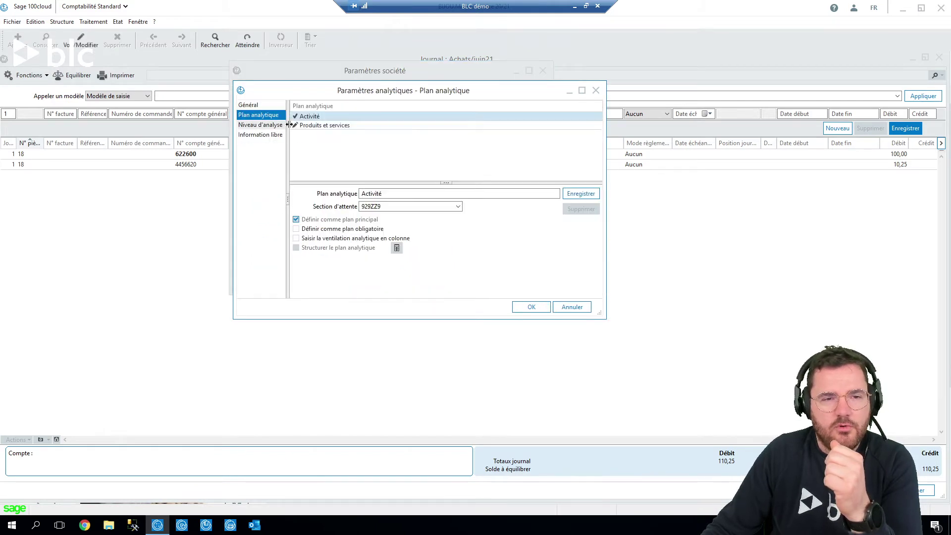
{"action": "left_click", "coordinate": [336, 126]}
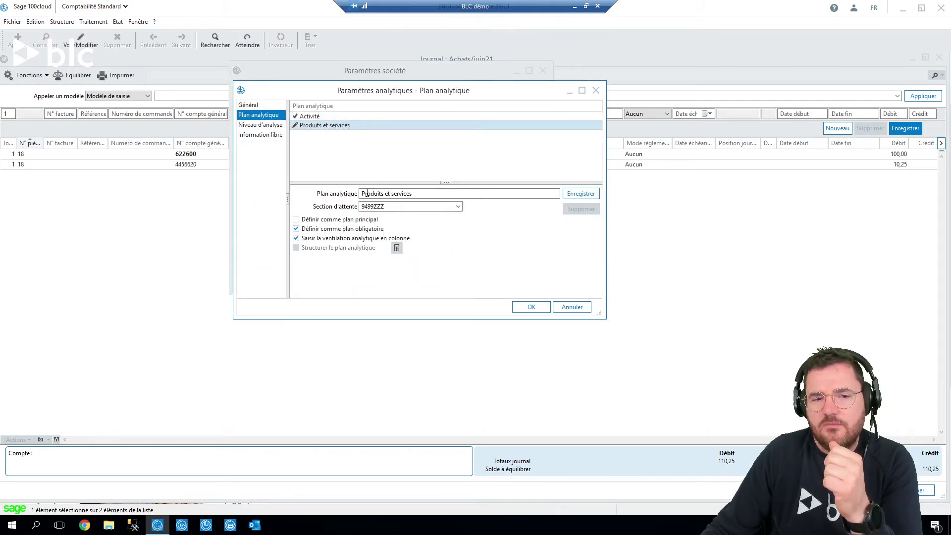
{"action": "left_click", "coordinate": [570, 307]}
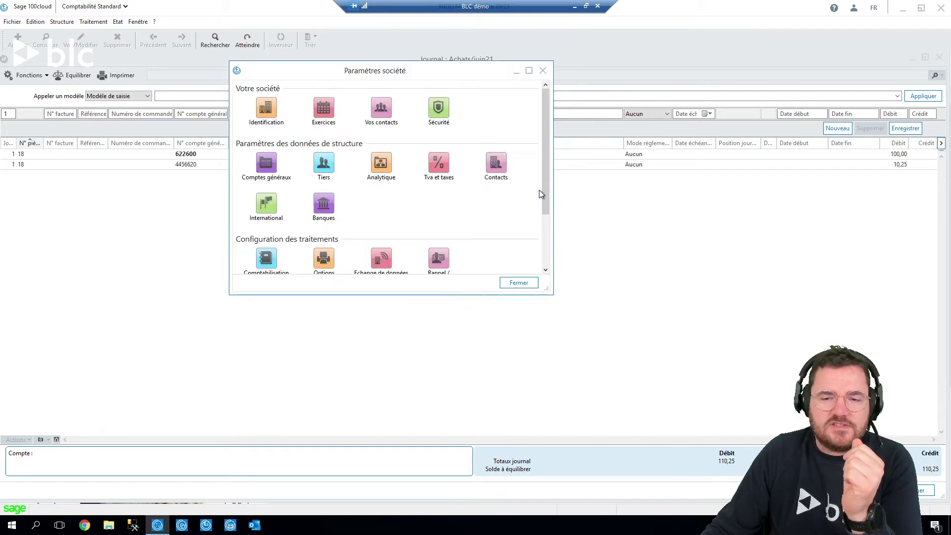
{"action": "left_click", "coordinate": [542, 71]}
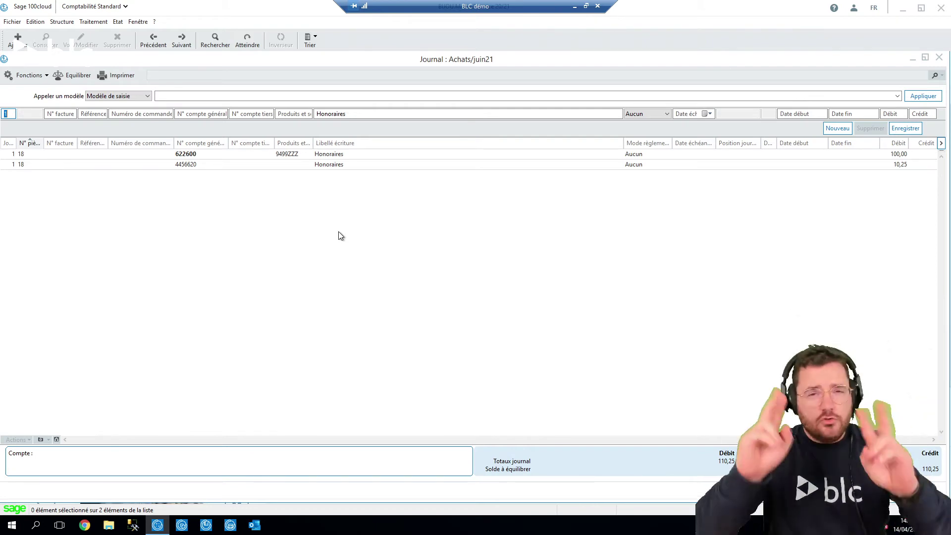
Delete both Honoraires lines from the Achats juin21 journal, and close the journal and the journal list.
{"action": "left_click", "coordinate": [361, 153]}
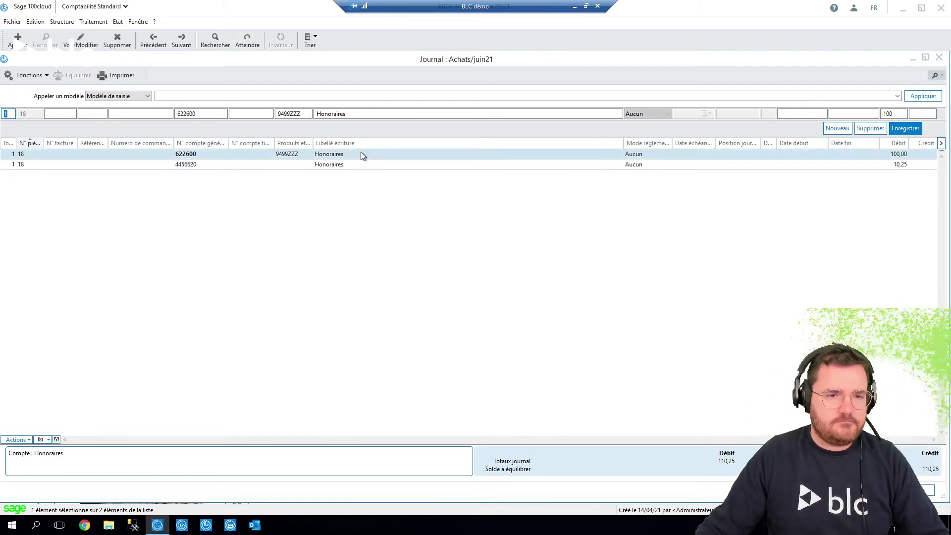
{"action": "left_click", "coordinate": [358, 162], "text": "shift"}
{"action": "right_click", "coordinate": [358, 162]}
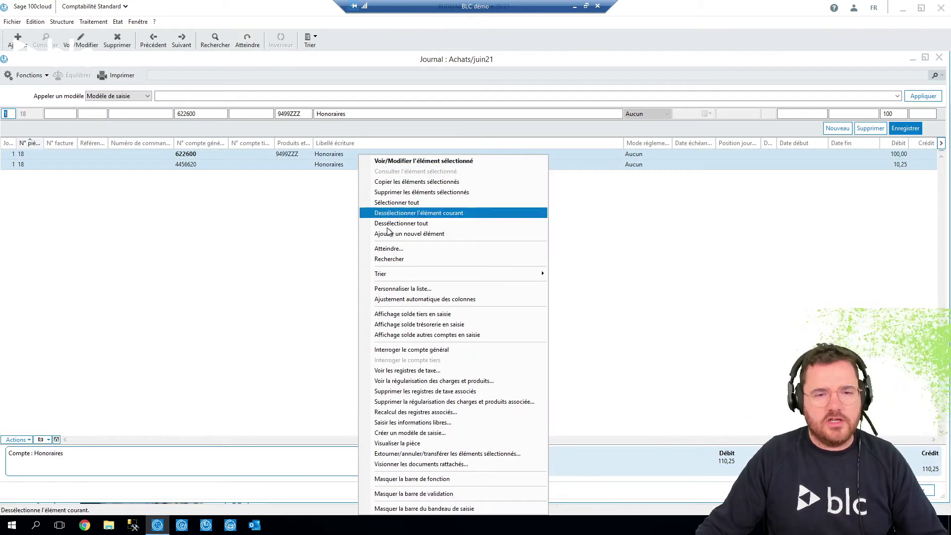
{"action": "left_click", "coordinate": [402, 289]}
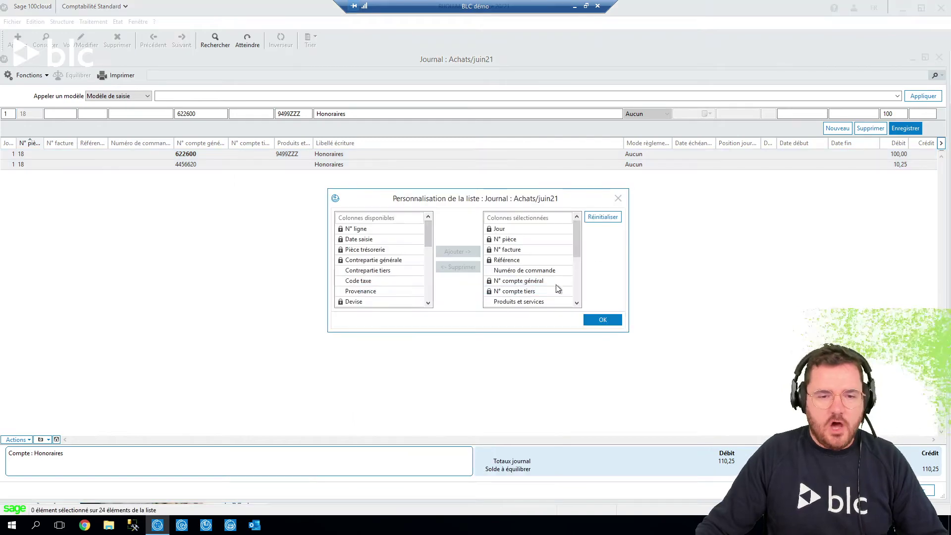
{"action": "left_click", "coordinate": [620, 200]}
{"action": "right_click", "coordinate": [331, 155]}
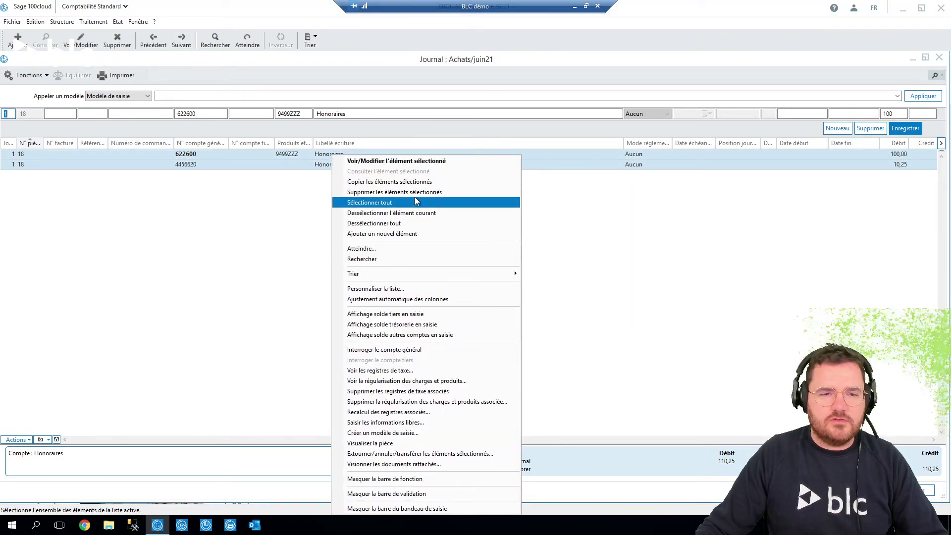
{"action": "left_click", "coordinate": [487, 192]}
{"action": "left_click", "coordinate": [472, 301]}
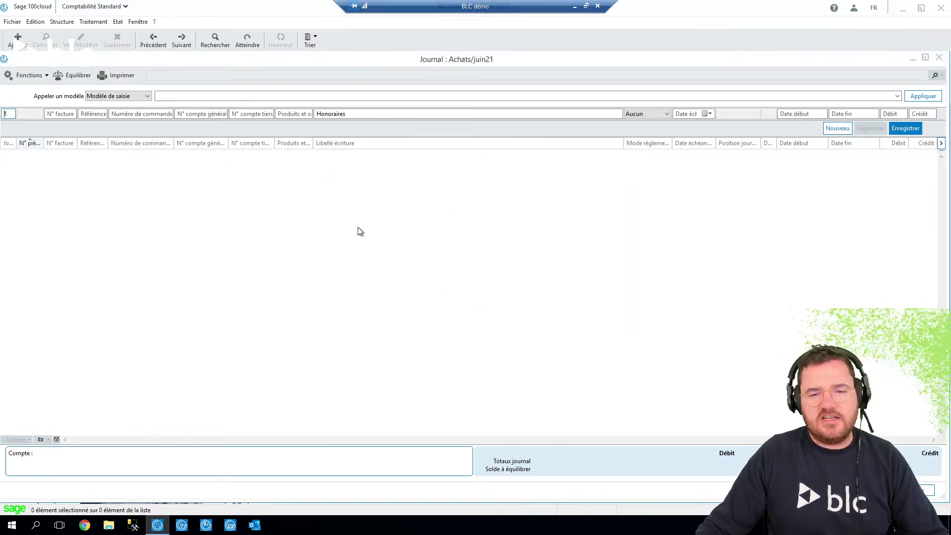
{"action": "left_click", "coordinate": [938, 57]}
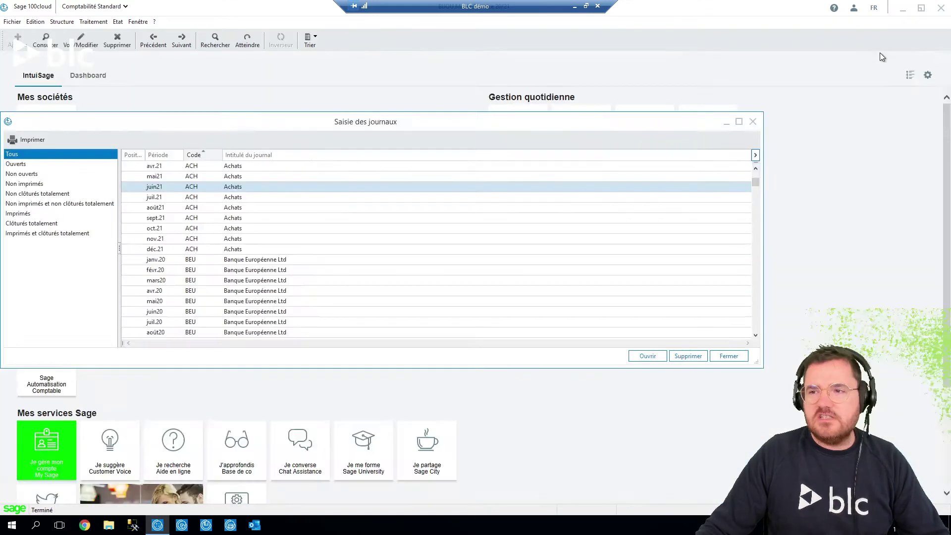
{"action": "left_click", "coordinate": [753, 122]}
Check the mandatory-plan and column-allocation options of the Produits et services analytical plan, and close the company settings.
{"action": "left_click", "coordinate": [12, 22]}
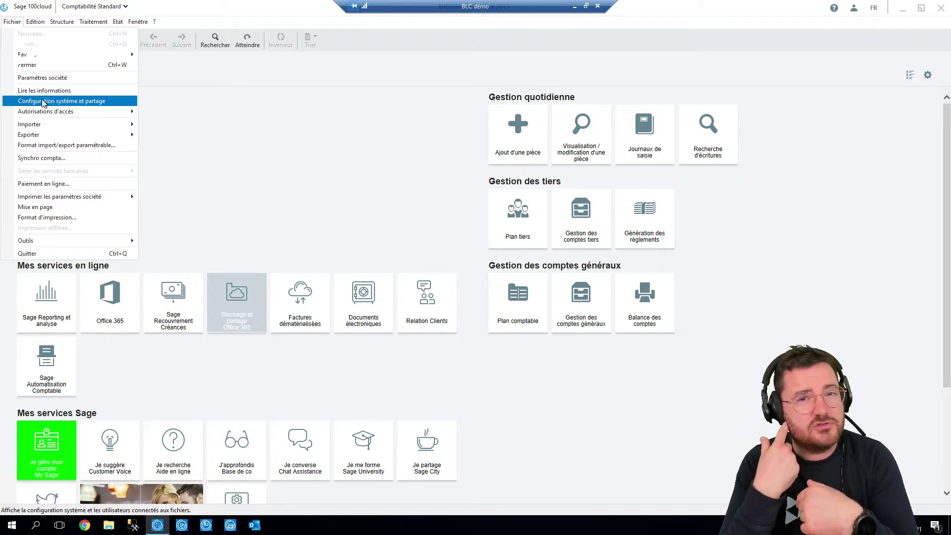
{"action": "left_click", "coordinate": [42, 78]}
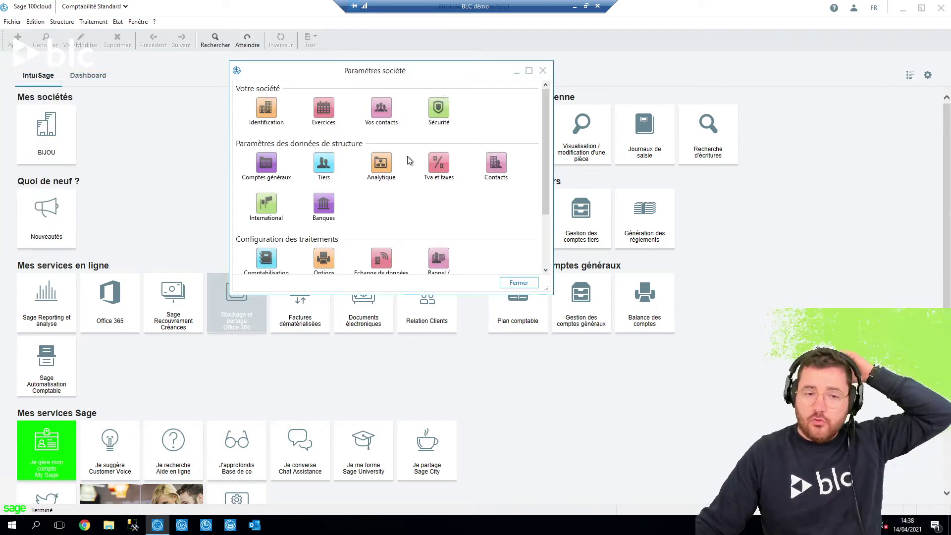
{"action": "left_click", "coordinate": [382, 164]}
{"action": "left_click", "coordinate": [267, 124]}
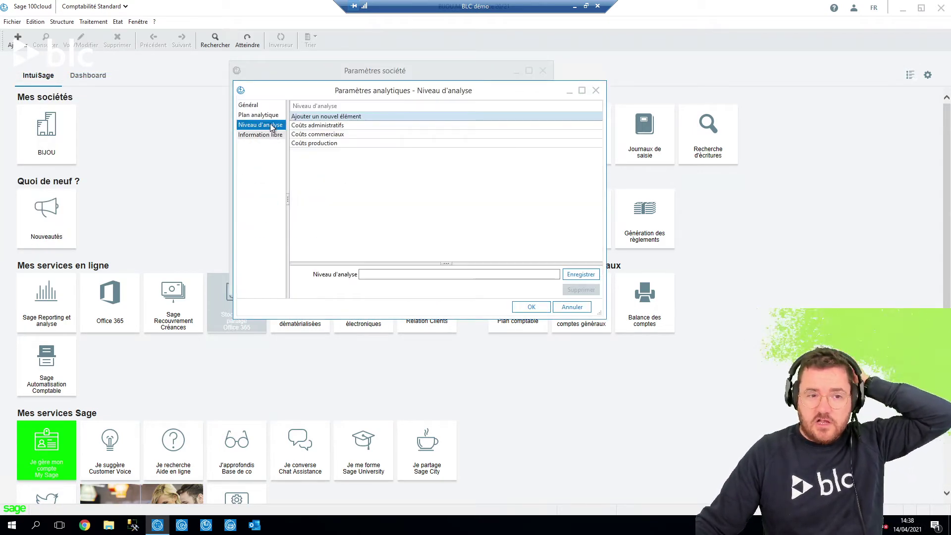
{"action": "left_click", "coordinate": [265, 115]}
{"action": "left_click", "coordinate": [339, 129]}
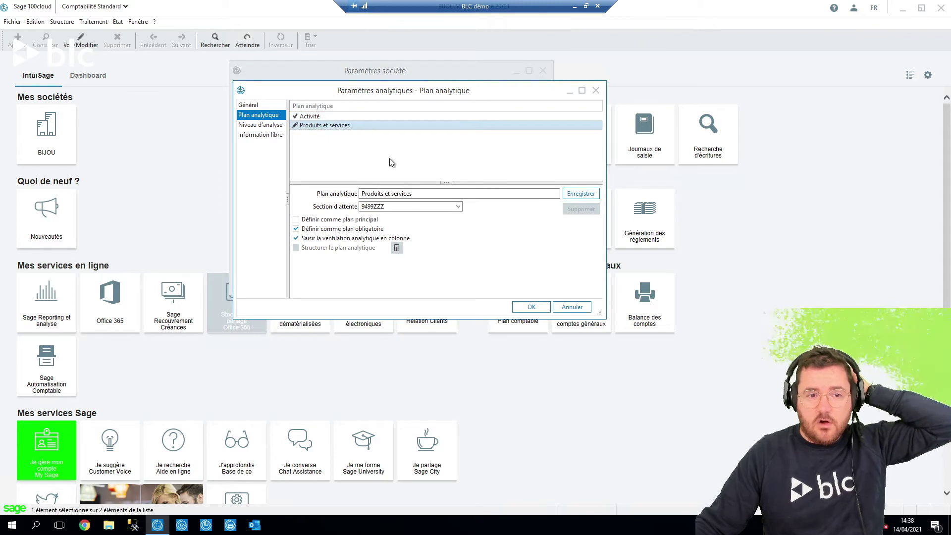
{"action": "left_click", "coordinate": [296, 238]}
{"action": "left_click", "coordinate": [296, 229]}
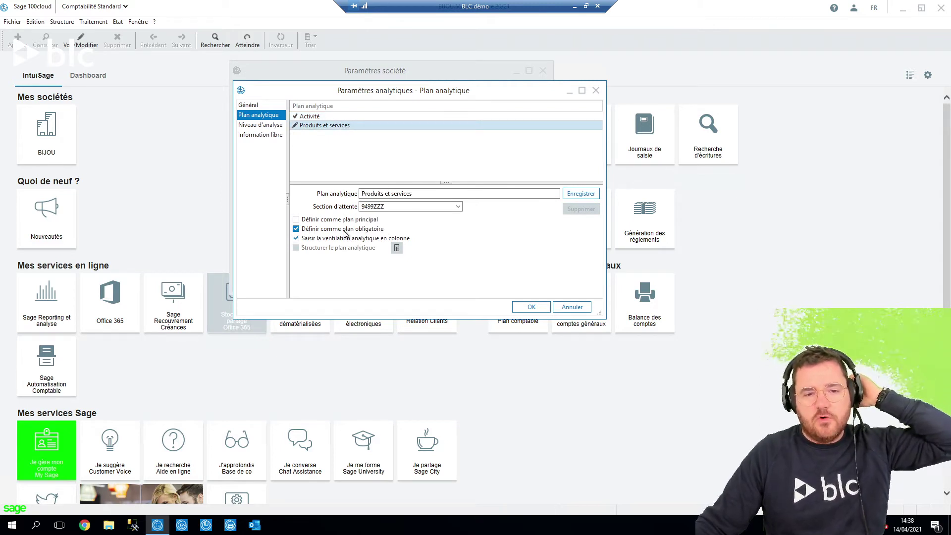
{"action": "left_click", "coordinate": [531, 307]}
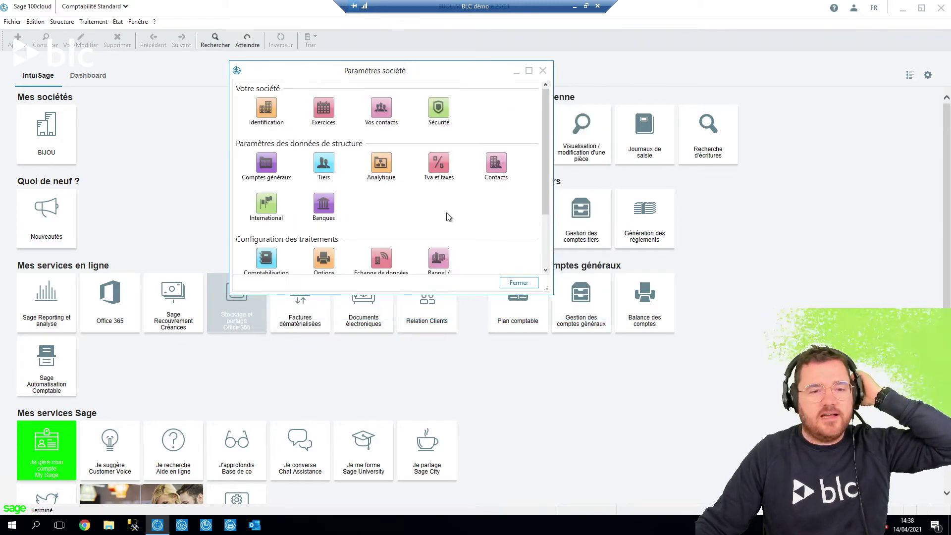
{"action": "left_click", "coordinate": [518, 283]}
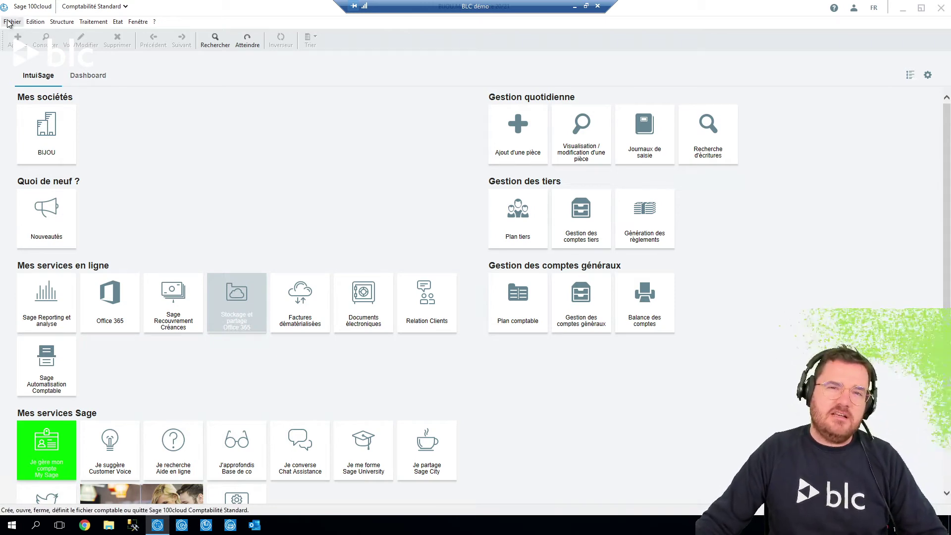
Disable Autoriser la saisie analytique for the VTE Ventes marchandises journal code and close the journal code list.
{"action": "left_click", "coordinate": [55, 22]}
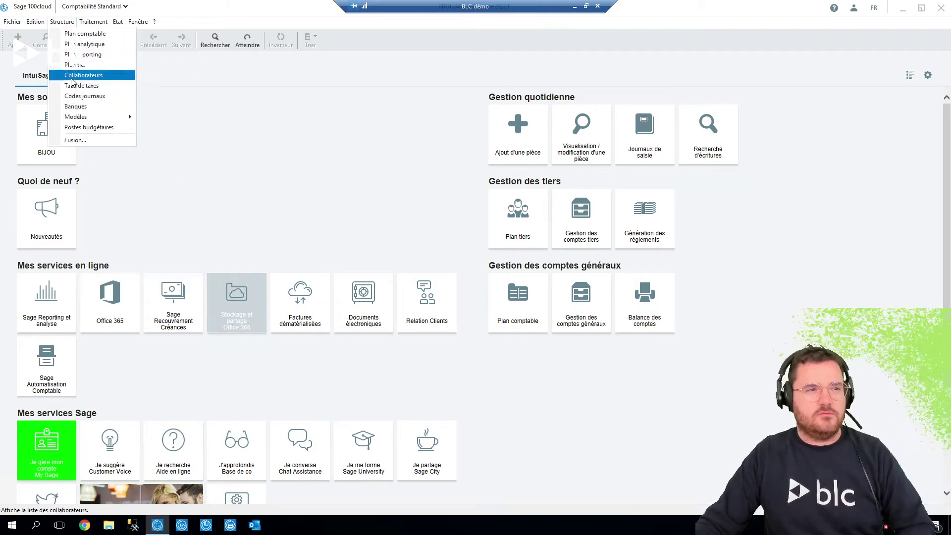
{"action": "left_click", "coordinate": [74, 99]}
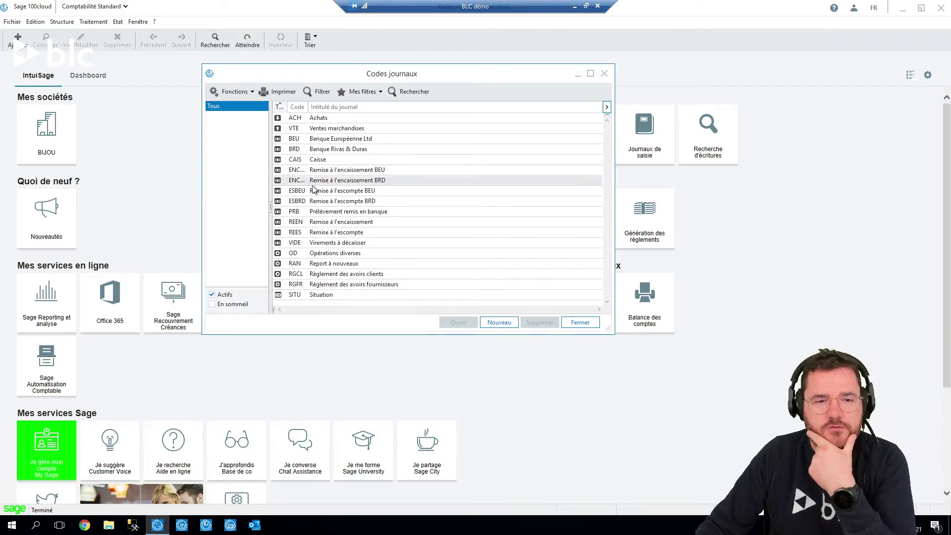
{"action": "left_click", "coordinate": [337, 130]}
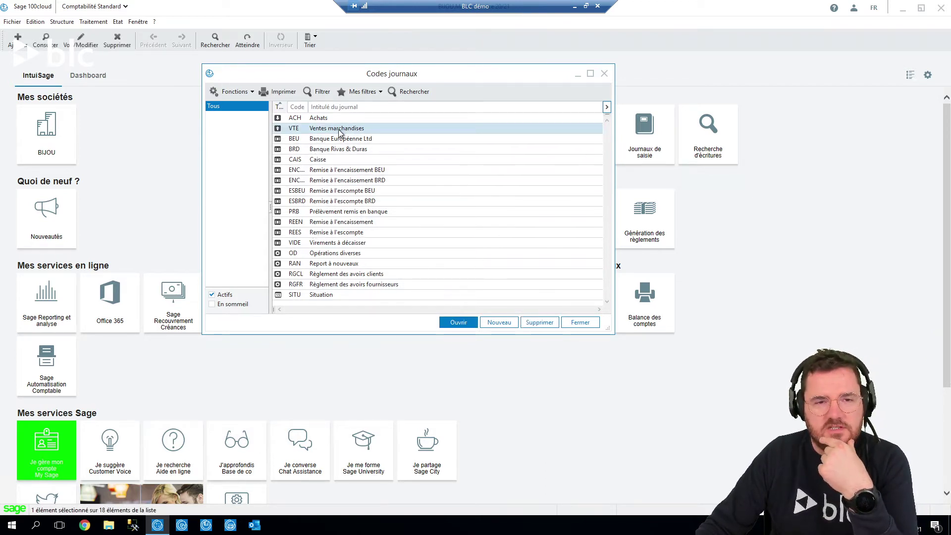
{"action": "double_click", "coordinate": [339, 130]}
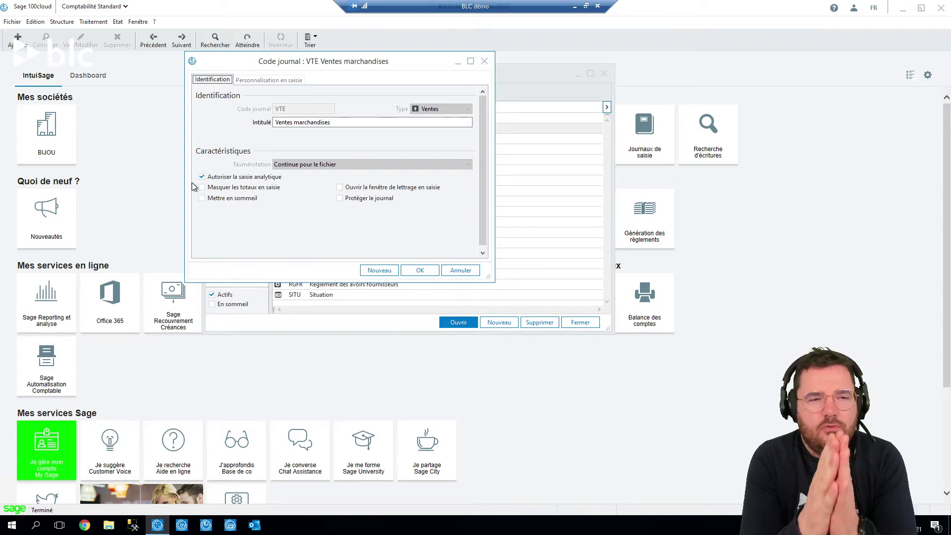
{"action": "left_click", "coordinate": [207, 177]}
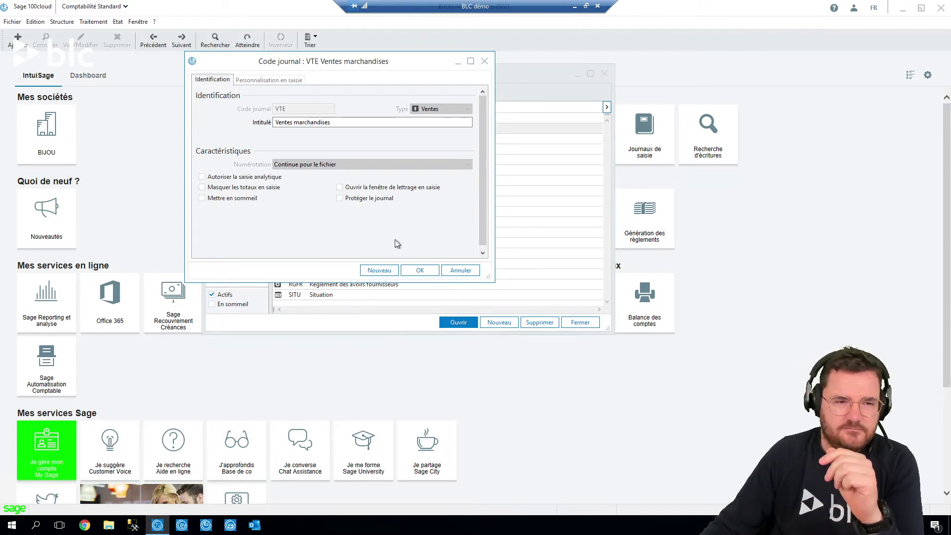
{"action": "left_click", "coordinate": [415, 271]}
{"action": "left_click", "coordinate": [604, 74]}
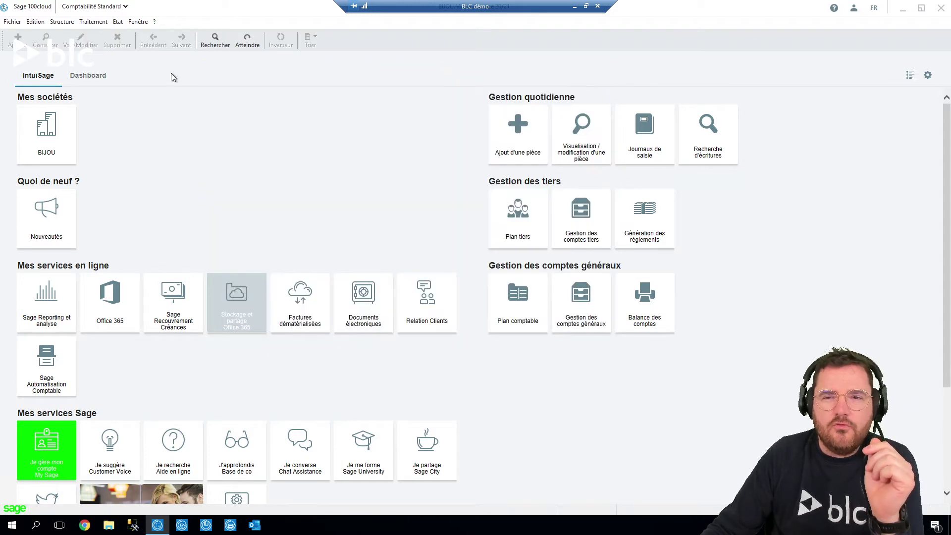
Open the Ventes marchandises journal for juil.21 in journal entry and maximise its window.
{"action": "left_click", "coordinate": [93, 22]}
{"action": "left_click", "coordinate": [119, 78]}
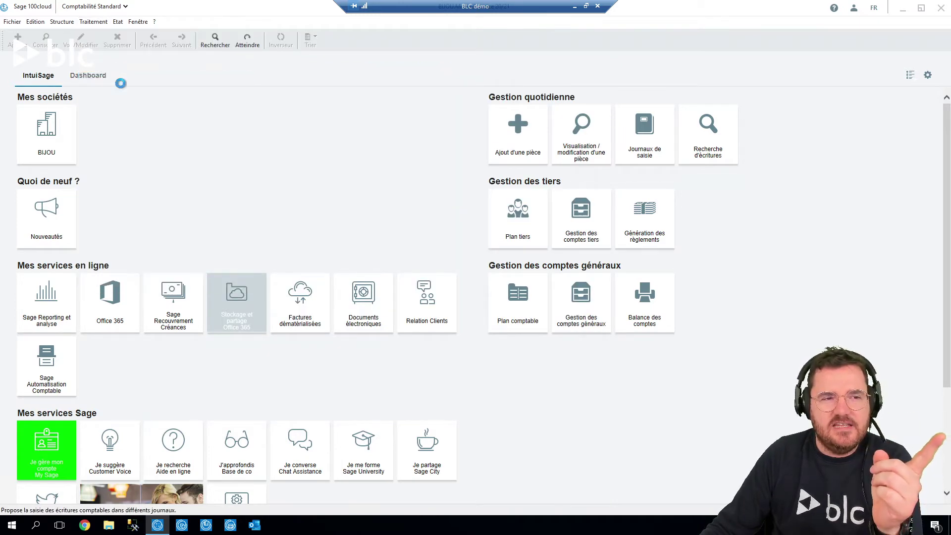
{"action": "scroll", "coordinate": [272, 212], "scroll_direction": "down", "scroll_amount": 5}
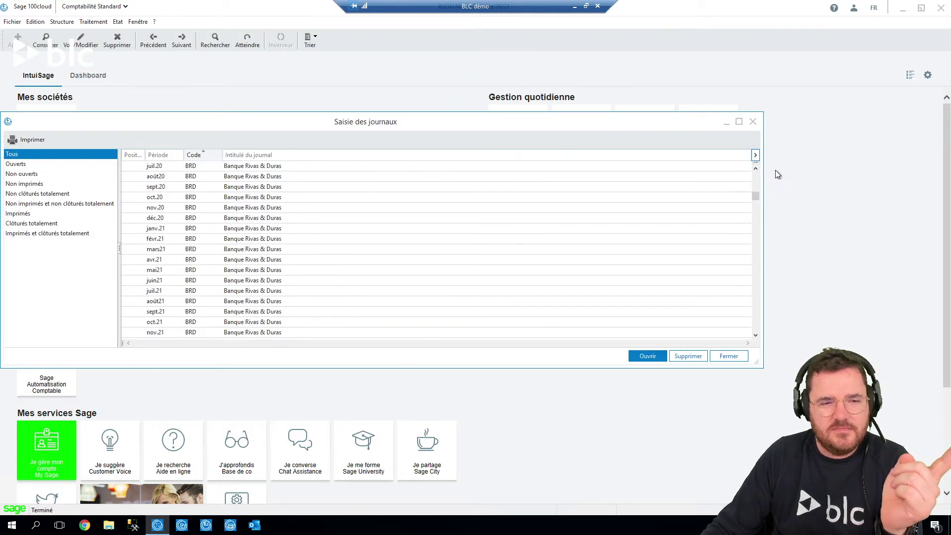
{"action": "left_click_drag", "start_coordinate": [755, 196], "coordinate": [755, 327]}
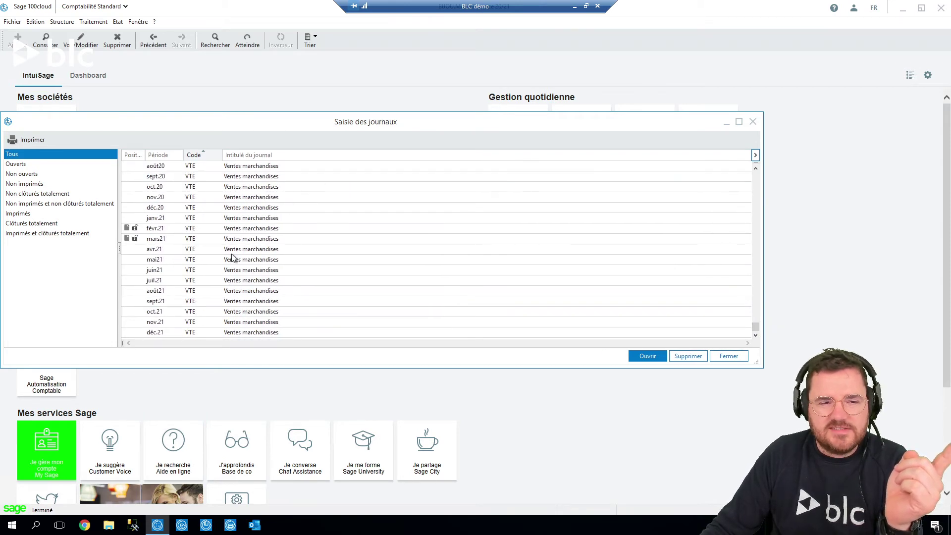
{"action": "double_click", "coordinate": [234, 281]}
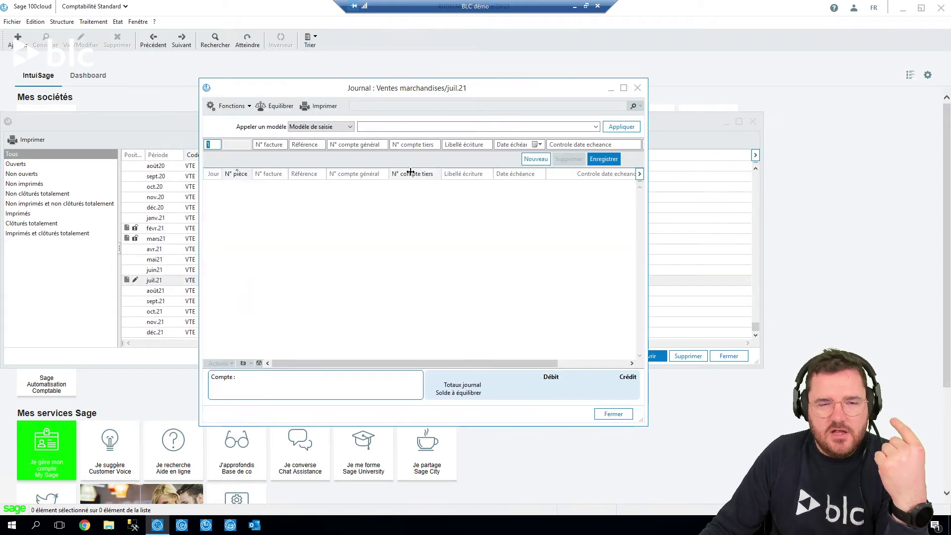
{"action": "left_click", "coordinate": [623, 88]}
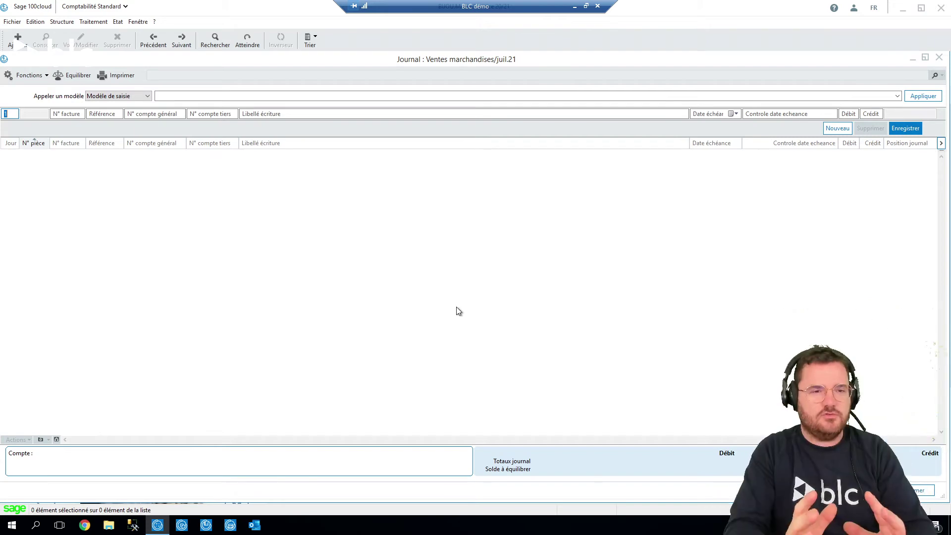
Record a Honoraires entry on general account 622600 with a debit of 100 in the Ventes marchandises journal.
{"action": "key", "text": "Tab"}
{"action": "key", "text": "Tab"}
{"action": "key", "text": "Tab"}
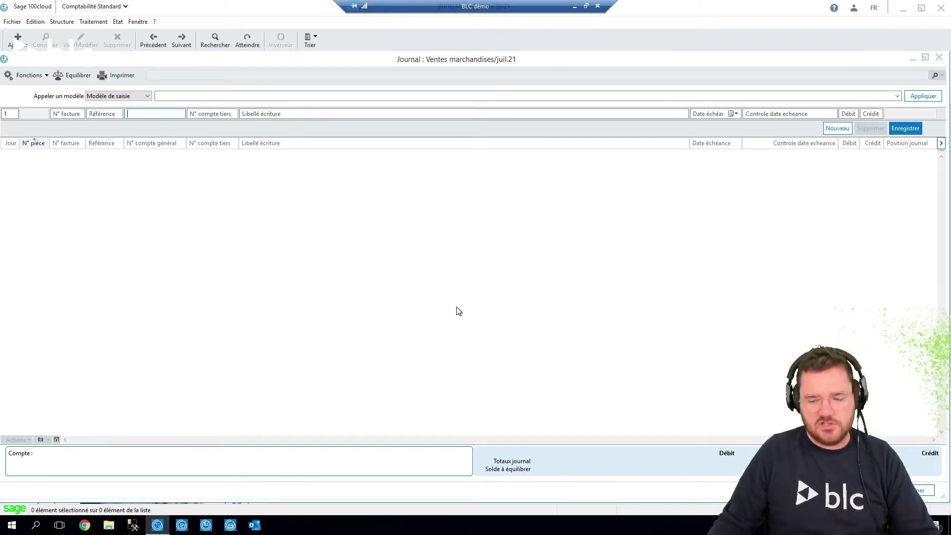
{"action": "type", "text": "622600"}
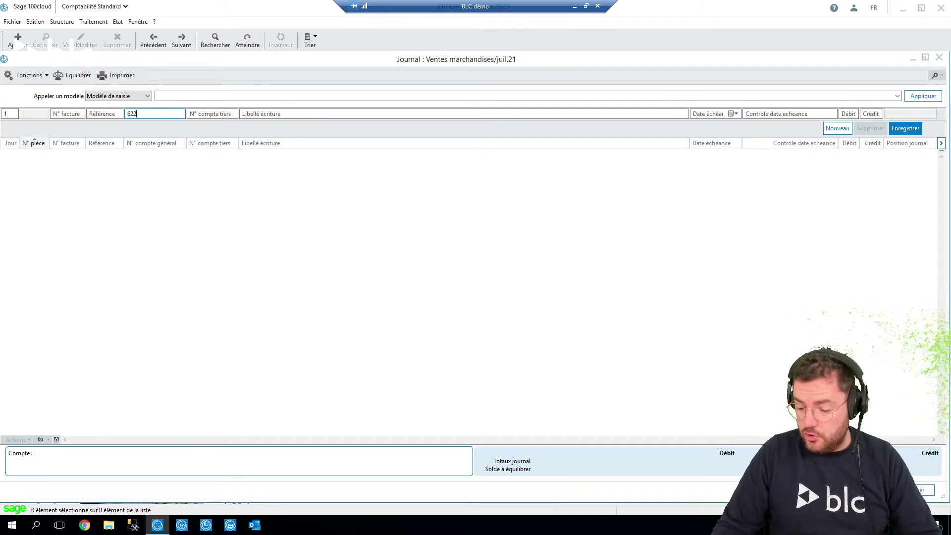
{"action": "key", "text": "Tab"}
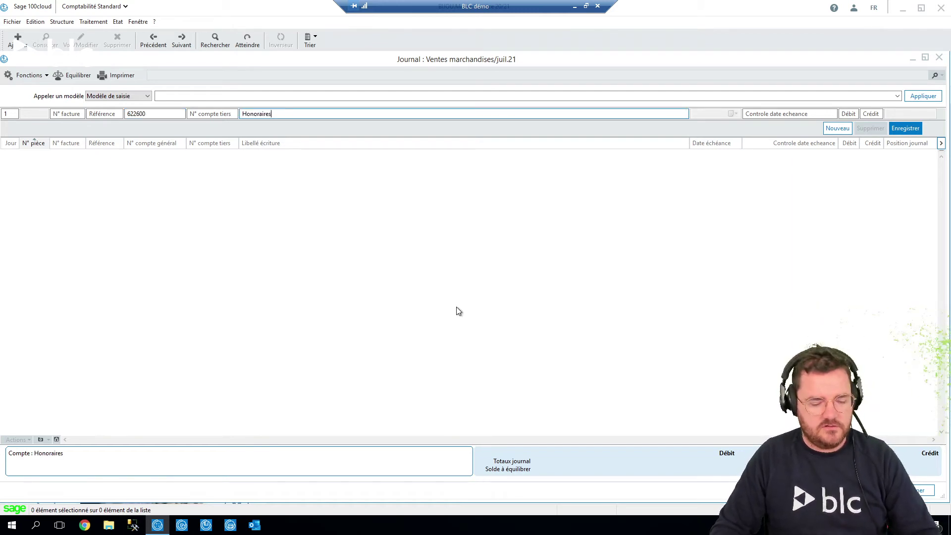
{"action": "key", "text": "Tab"}
{"action": "key", "text": "Tab"}
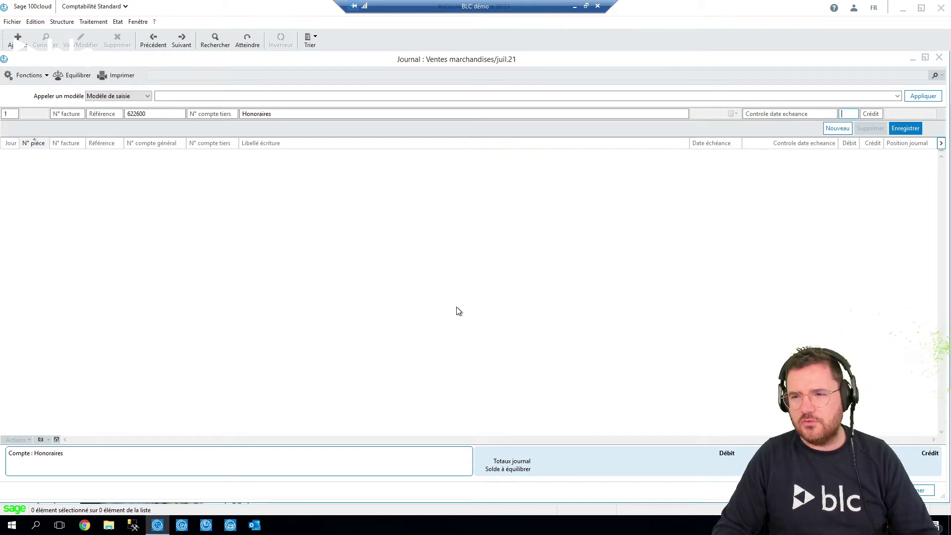
{"action": "type", "text": "100"}
{"action": "key", "text": "Return"}
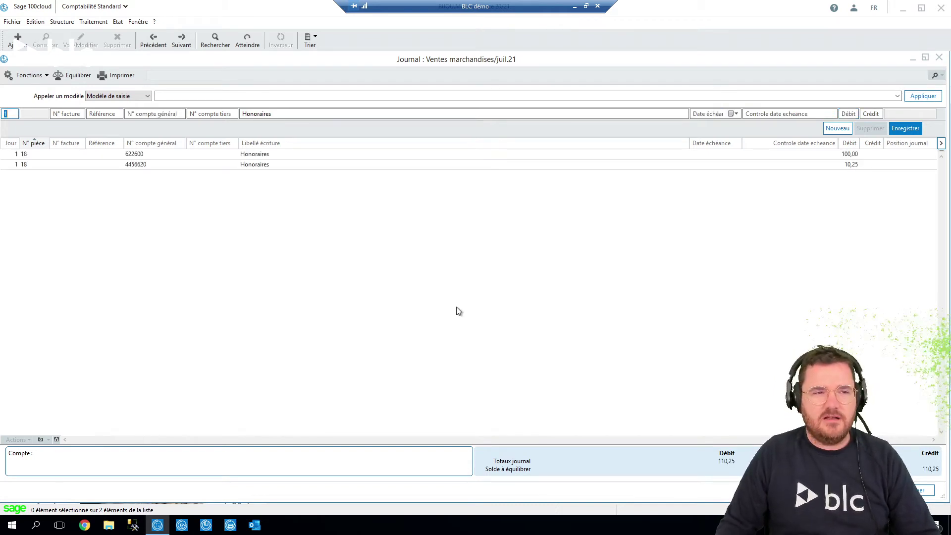
Select both Honoraires lines and add the Produits et services column to the Ventes marchandises journal list.
{"action": "left_click", "coordinate": [140, 157]}
{"action": "left_click", "coordinate": [145, 168], "text": "shift"}
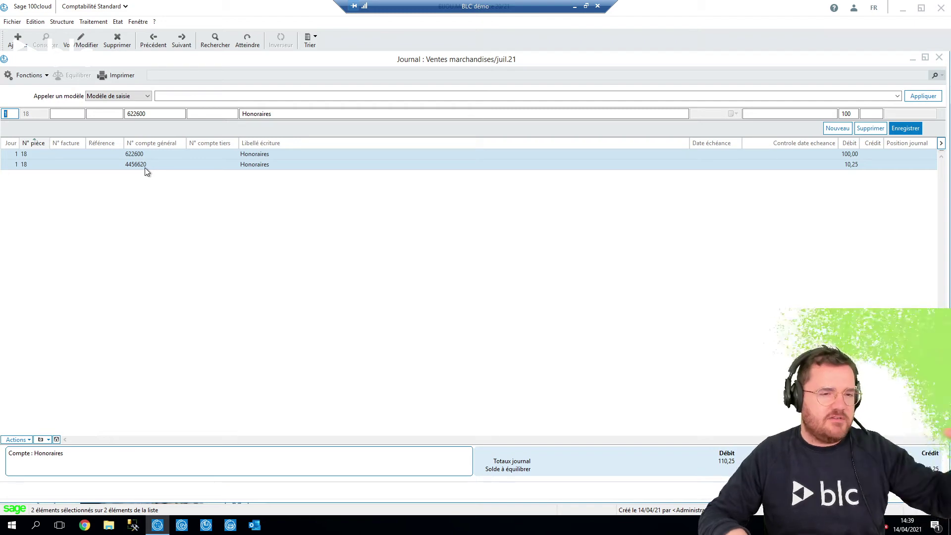
{"action": "right_click", "coordinate": [229, 178]}
{"action": "left_click", "coordinate": [270, 288]}
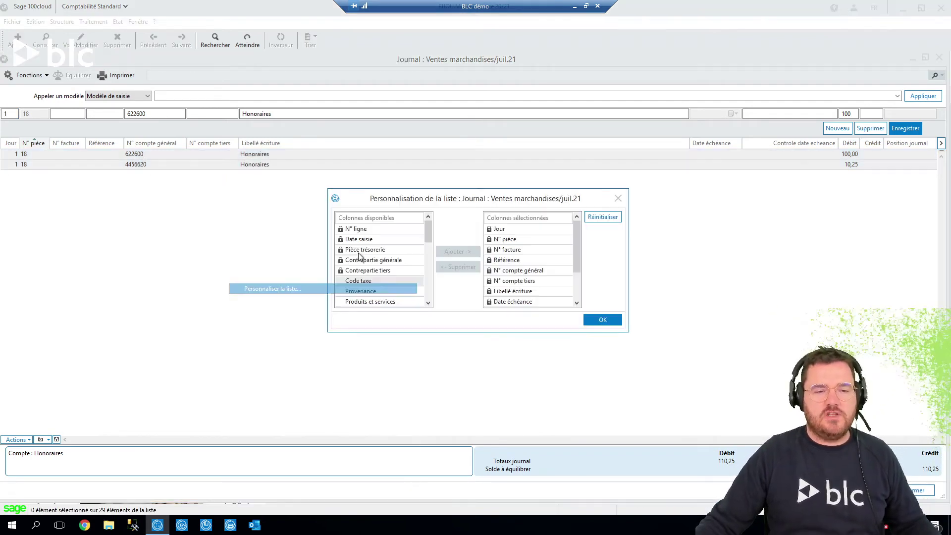
{"action": "left_click", "coordinate": [391, 302]}
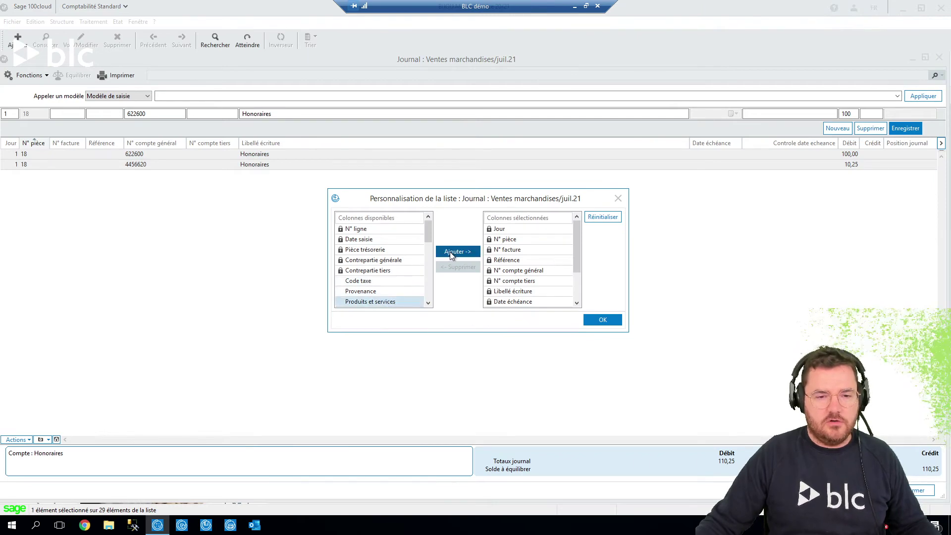
{"action": "left_click", "coordinate": [452, 251]}
{"action": "left_click", "coordinate": [605, 321]}
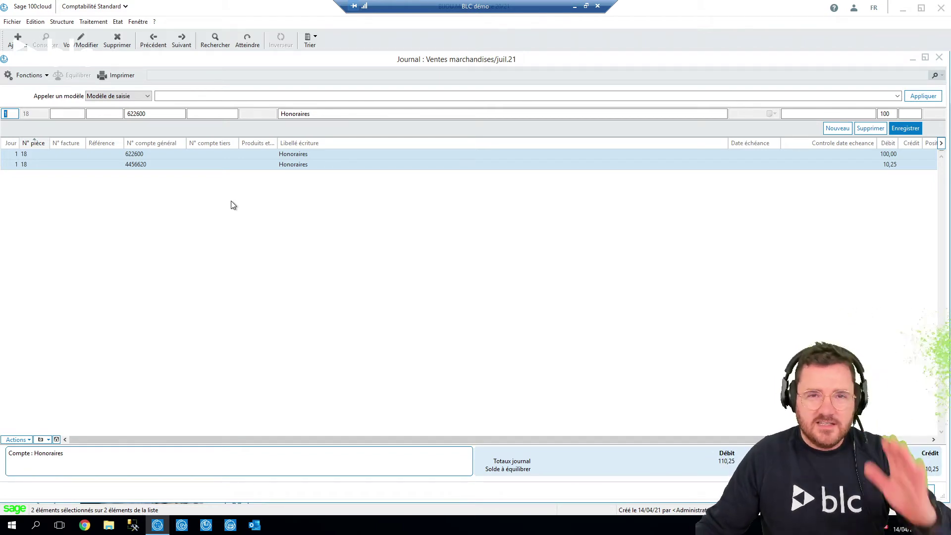
Delete both Honoraires lines from the Ventes marchandises journal for juil.21 and close the journal entry windows.
{"action": "left_click", "coordinate": [939, 58]}
{"action": "left_click", "coordinate": [578, 299]}
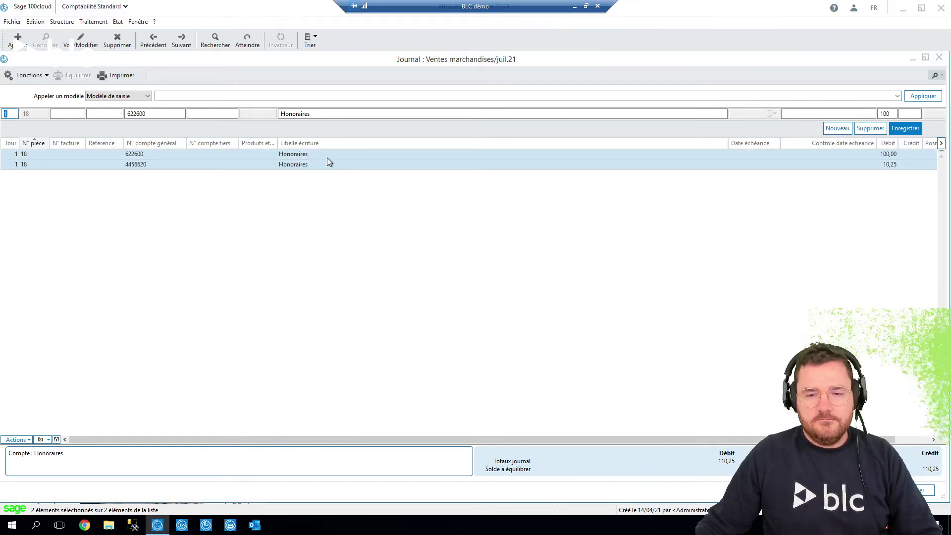
{"action": "right_click", "coordinate": [329, 157]}
{"action": "left_click", "coordinate": [419, 192]}
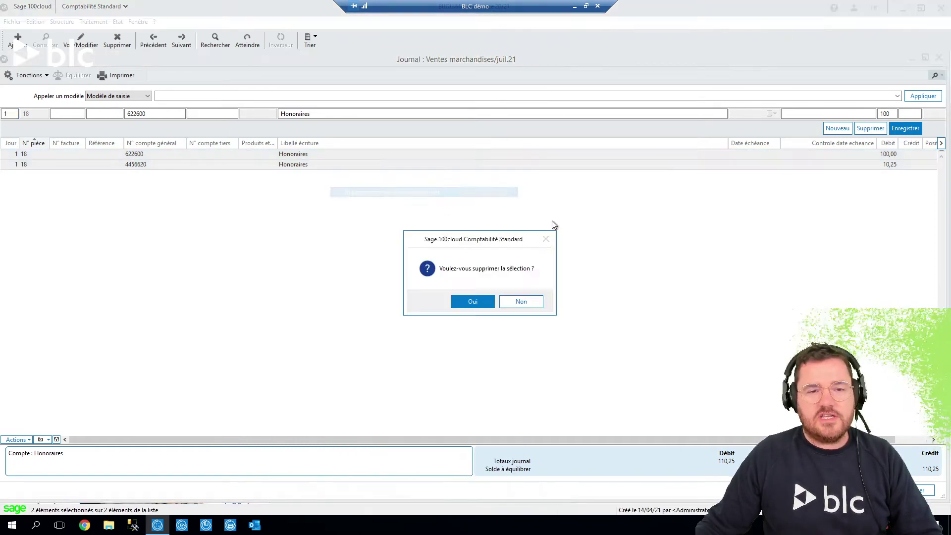
{"action": "left_click", "coordinate": [471, 299]}
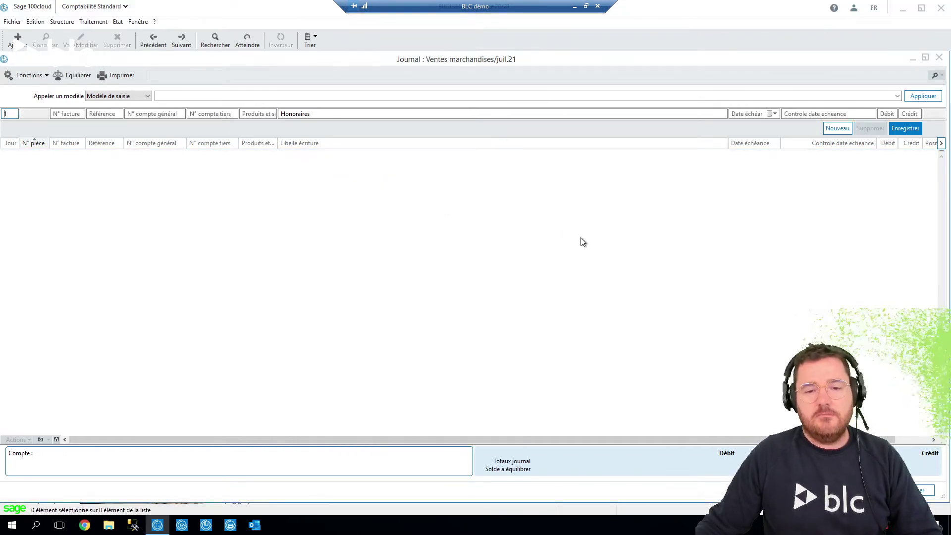
{"action": "left_click", "coordinate": [939, 57]}
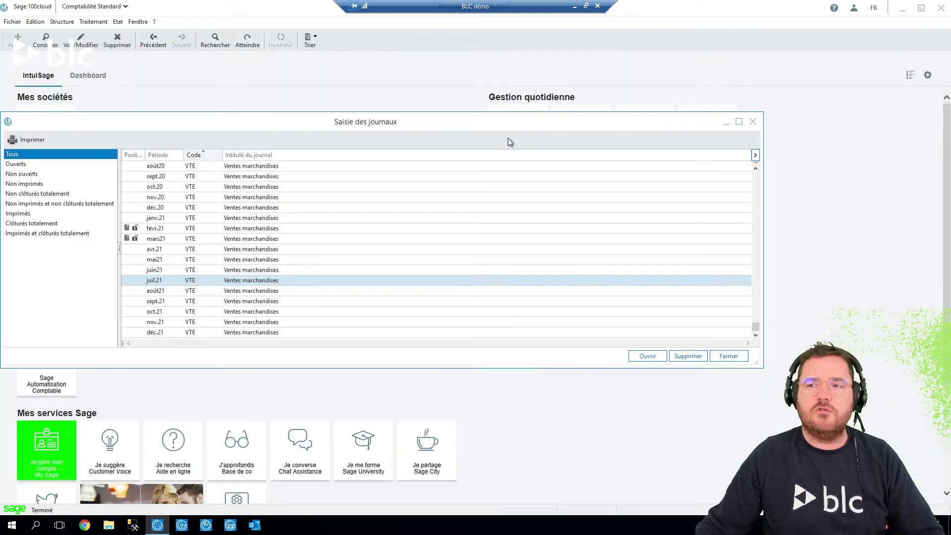
{"action": "left_click", "coordinate": [753, 122]}
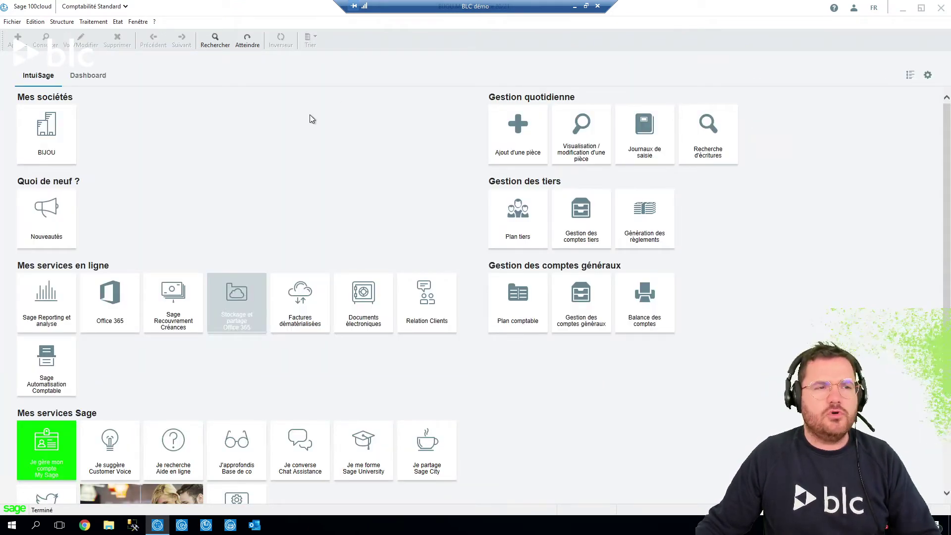
Disable Autoriser la saisie analytique for account 707500 Vente particulière d'or in the chart of accounts and close the account.
{"action": "left_click", "coordinate": [62, 21]}
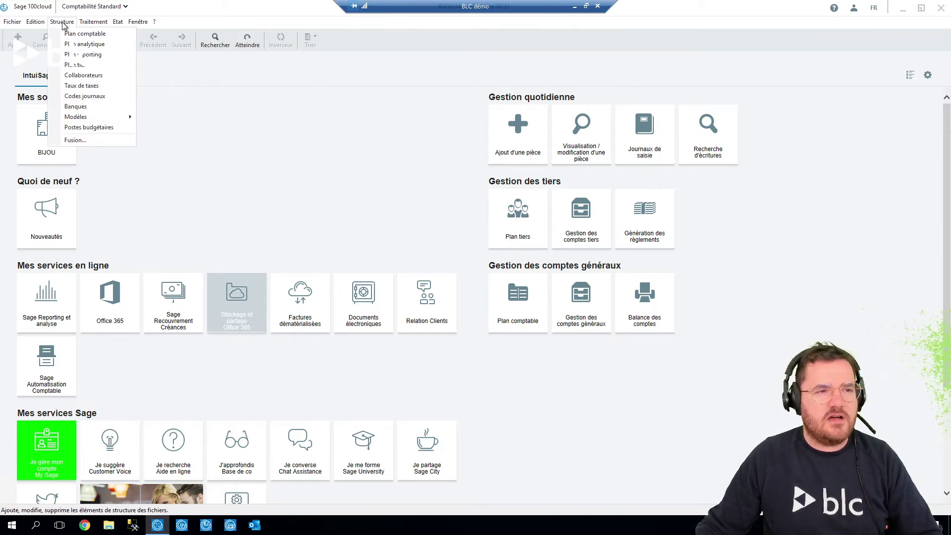
{"action": "left_click", "coordinate": [85, 34]}
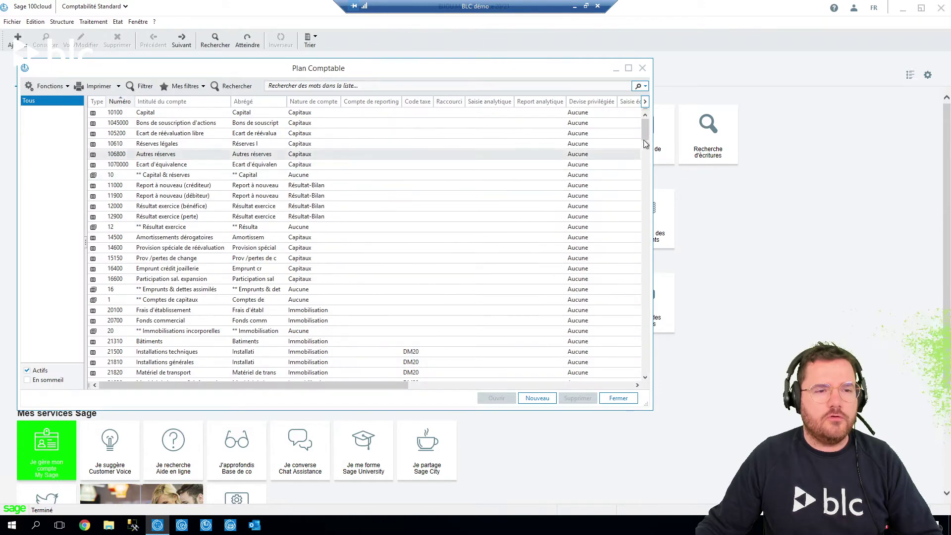
{"action": "scroll", "coordinate": [642, 240], "scroll_direction": "down", "scroll_amount": 10}
{"action": "scroll", "coordinate": [642, 241], "scroll_direction": "down", "scroll_amount": 20}
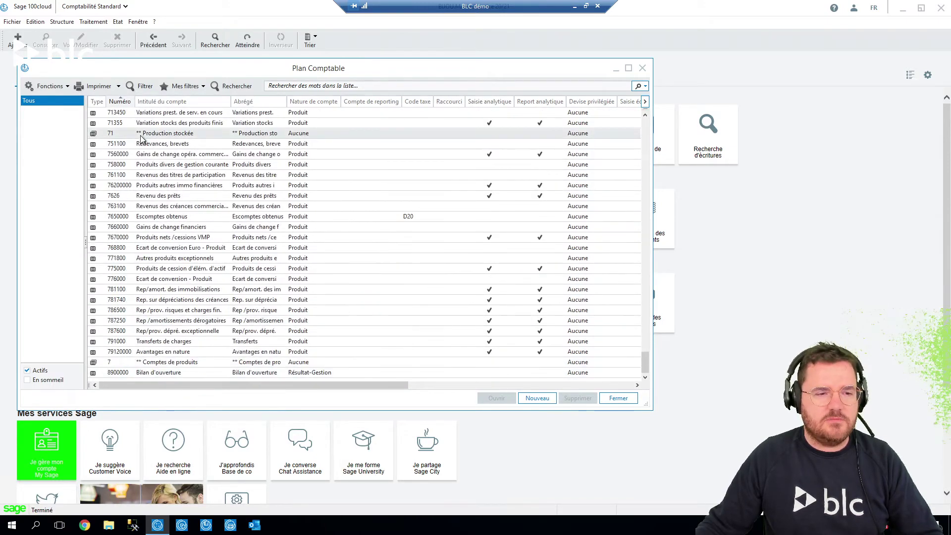
{"action": "scroll", "coordinate": [153, 163], "scroll_direction": "up", "scroll_amount": 4}
{"action": "double_click", "coordinate": [164, 122]}
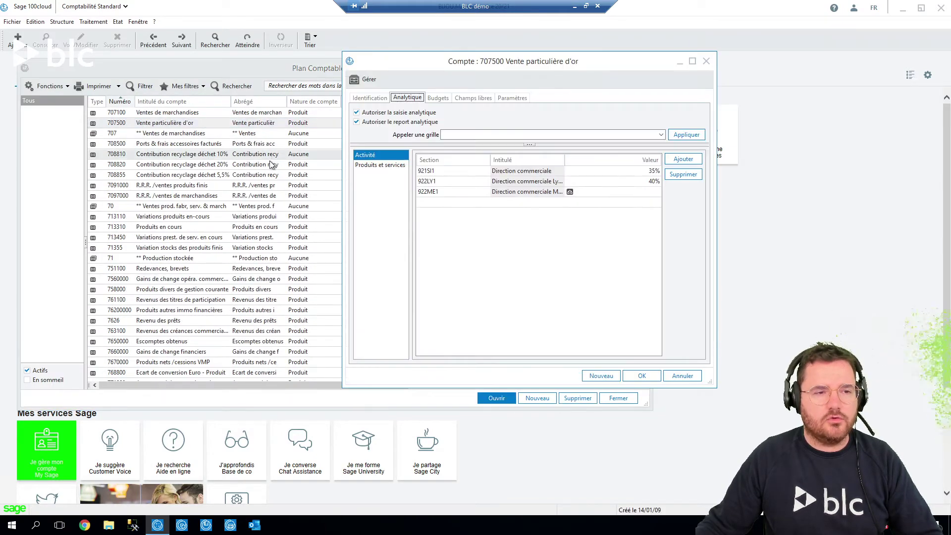
{"action": "left_click", "coordinate": [369, 97]}
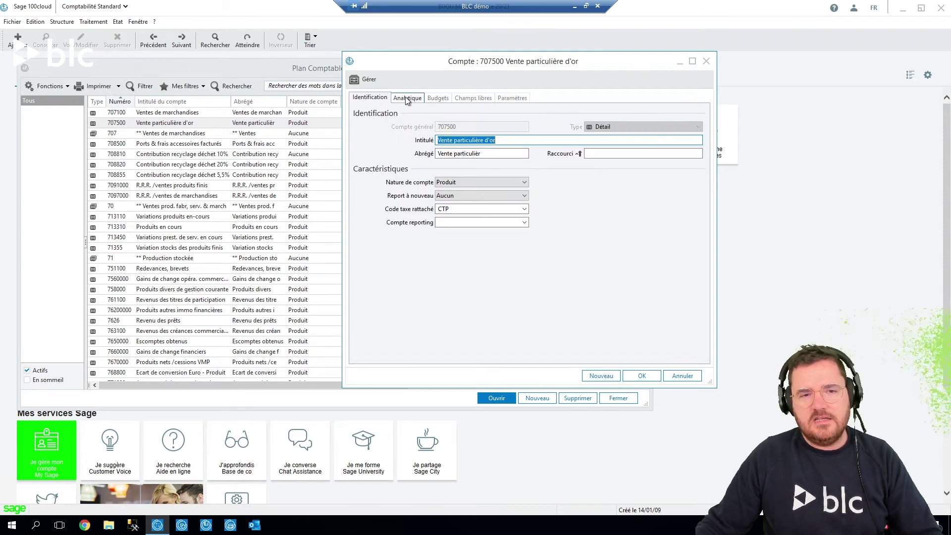
{"action": "left_click", "coordinate": [405, 98]}
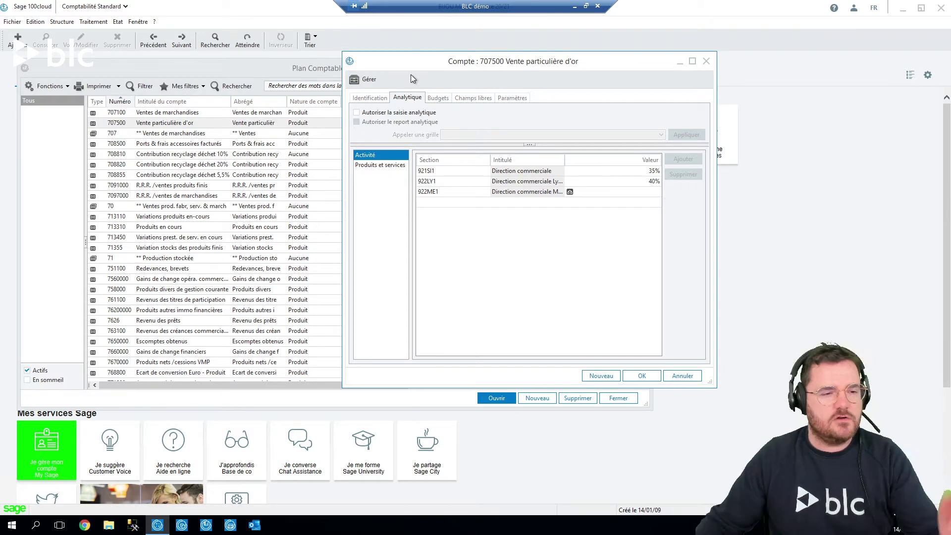
{"action": "left_click", "coordinate": [708, 62]}
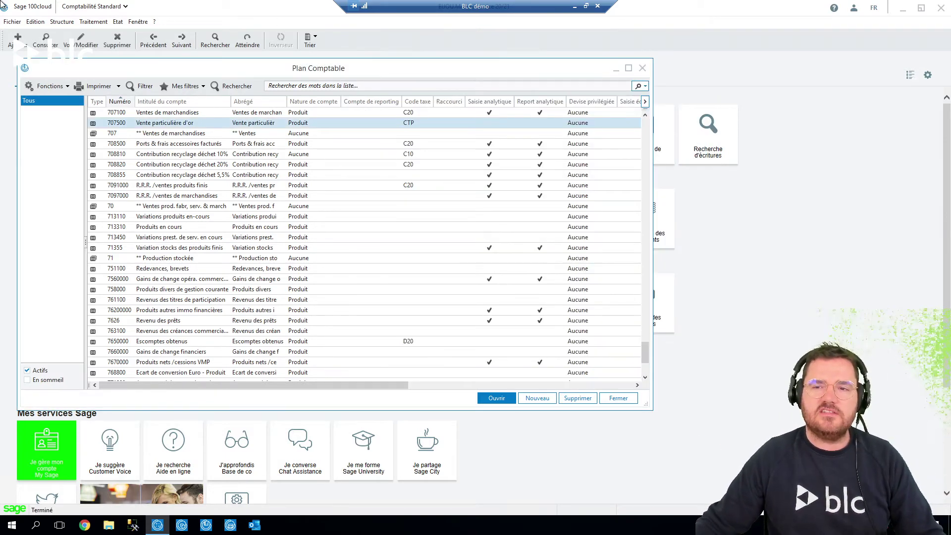
Set up a find-and-replace on the Plan comptable with criteria Numéro between 7 and 7 and Saisie analytique equal to Oui.
{"action": "left_click", "coordinate": [35, 22]}
{"action": "left_click", "coordinate": [55, 191]}
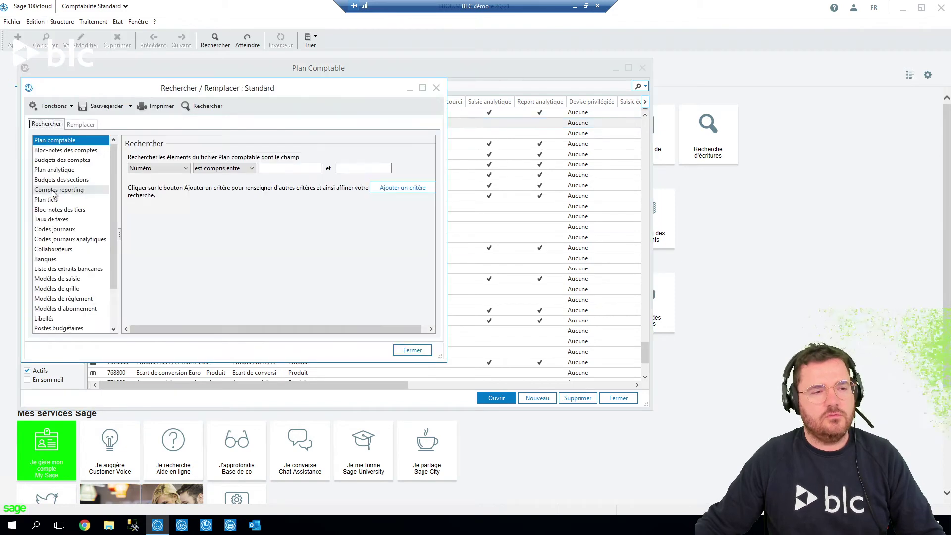
{"action": "left_click", "coordinate": [80, 126]}
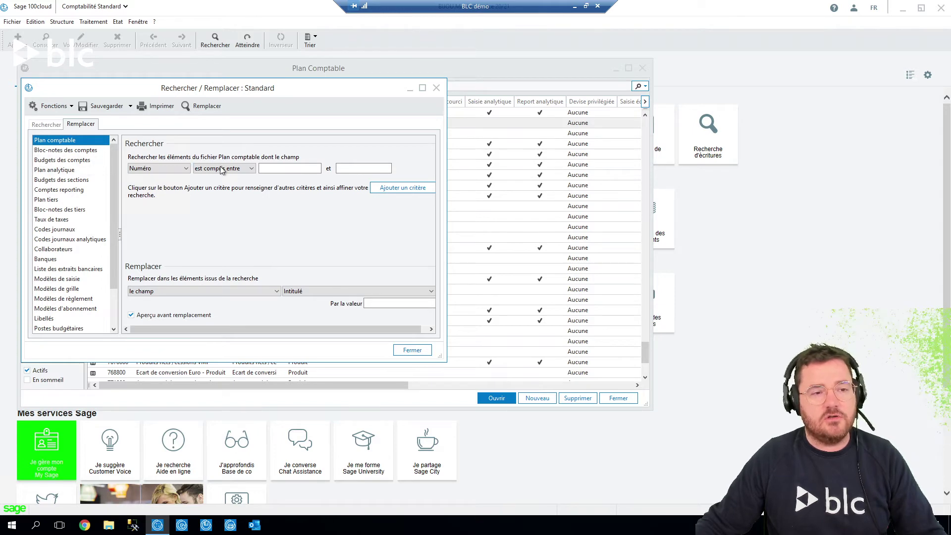
{"action": "left_click", "coordinate": [287, 168]}
{"action": "type", "text": "7"}
{"action": "key", "text": "Tab"}
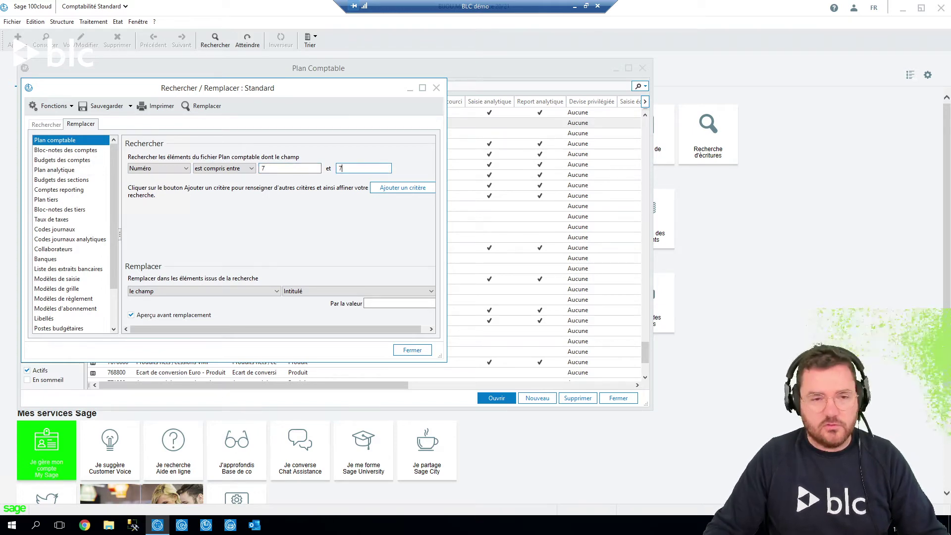
{"action": "left_click", "coordinate": [407, 188]}
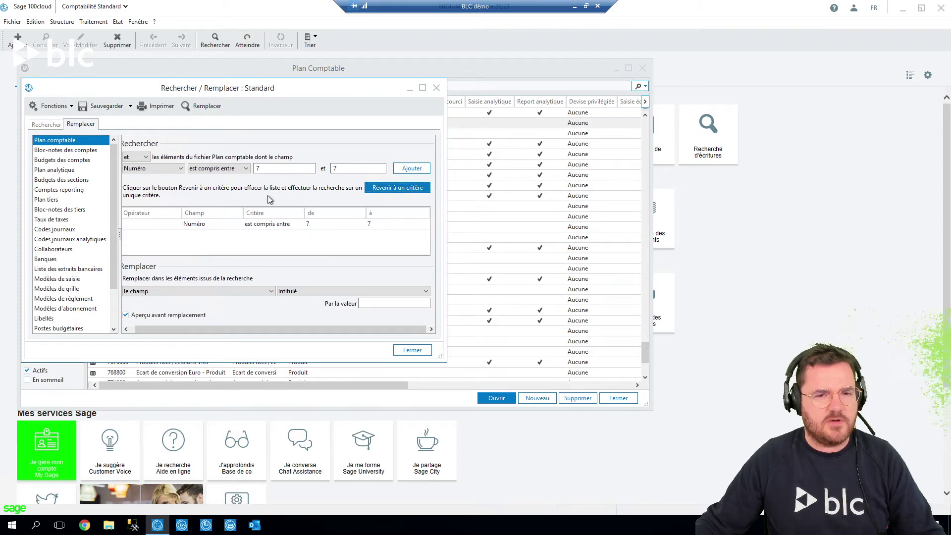
{"action": "left_click", "coordinate": [179, 169]}
{"action": "scroll", "coordinate": [192, 237], "scroll_direction": "down", "scroll_amount": 1}
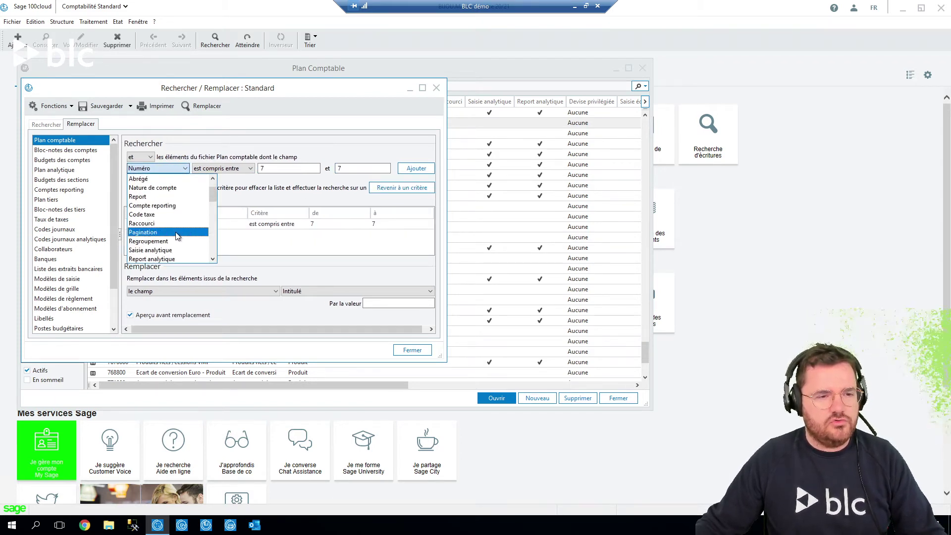
{"action": "left_click", "coordinate": [174, 254]}
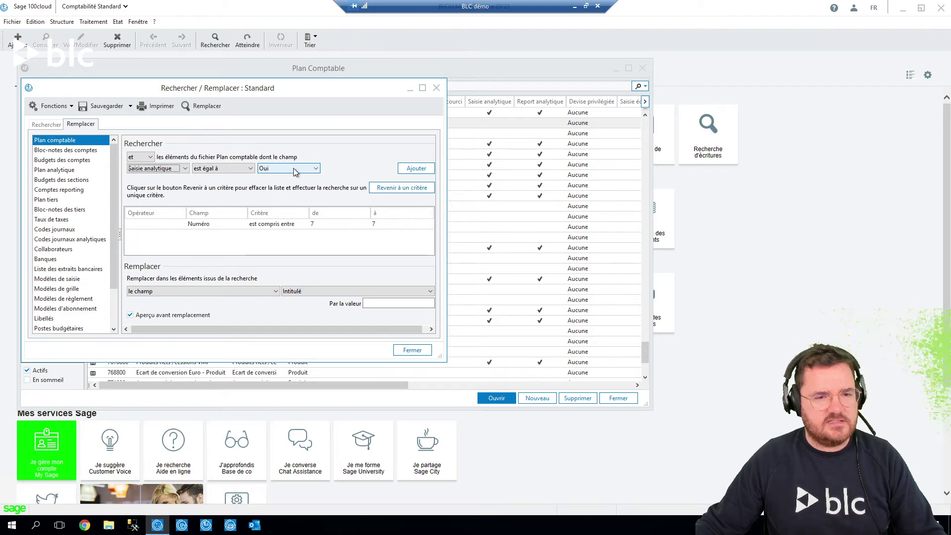
{"action": "left_click", "coordinate": [429, 168]}
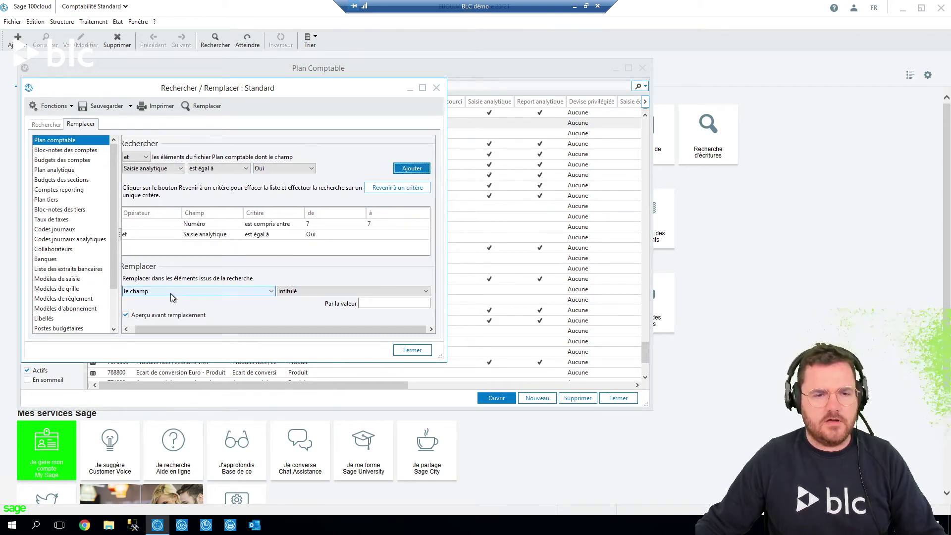
Set the replacement to change the Saisie analytique field to Non and try to run it on the matching accounts.
{"action": "left_click", "coordinate": [316, 292]}
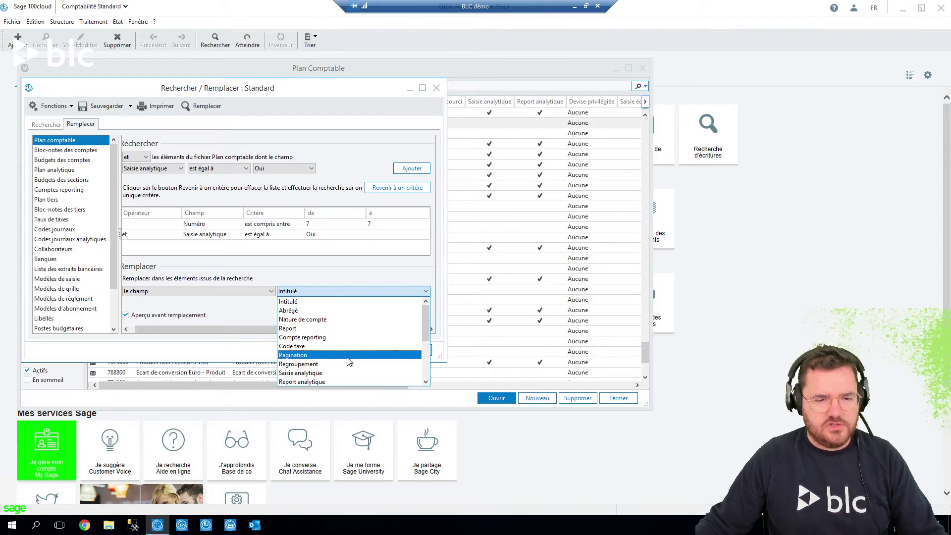
{"action": "left_click", "coordinate": [346, 372]}
{"action": "left_click", "coordinate": [424, 303]}
{"action": "left_click", "coordinate": [389, 323]}
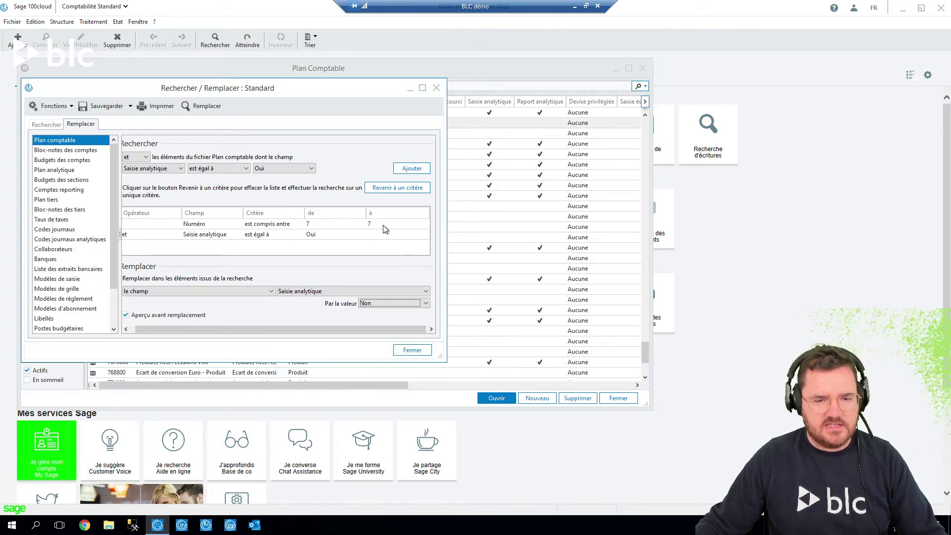
{"action": "left_click", "coordinate": [202, 106]}
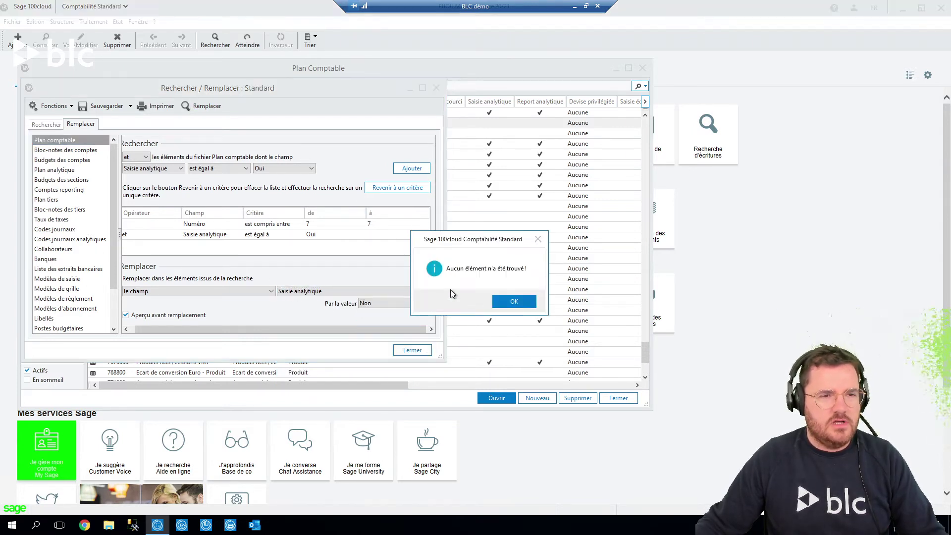
{"action": "left_click", "coordinate": [514, 301]}
Change the Numéro criterion to the range 700 to 799 and generate the replacement preview.
{"action": "left_click", "coordinate": [346, 223]}
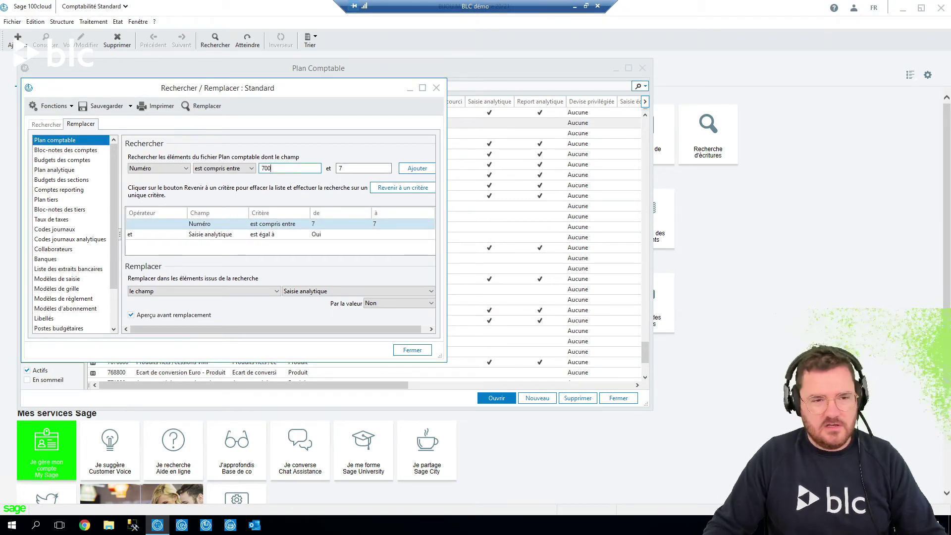
{"action": "left_click", "coordinate": [374, 170]}
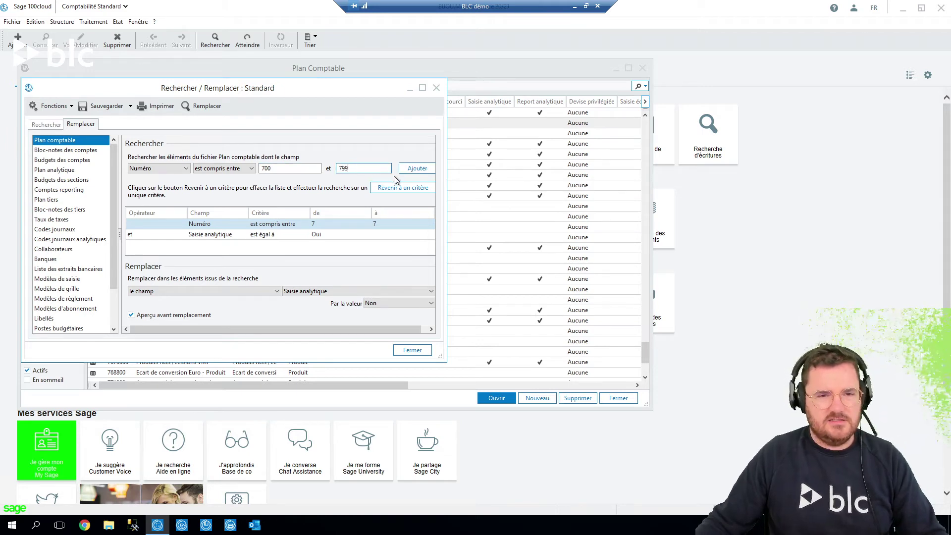
{"action": "type", "text": "99"}
{"action": "left_click", "coordinate": [415, 168]}
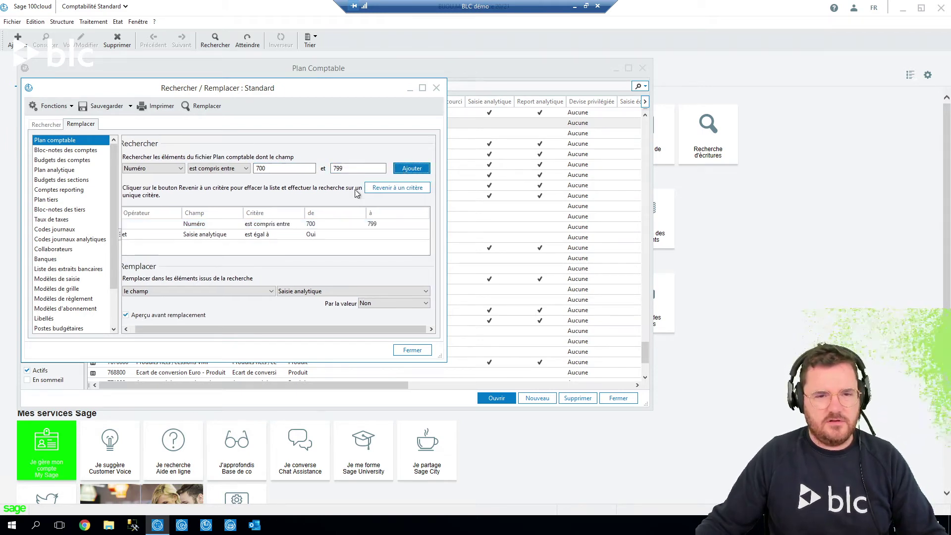
{"action": "left_click", "coordinate": [197, 107]}
{"action": "left_click", "coordinate": [360, 107]}
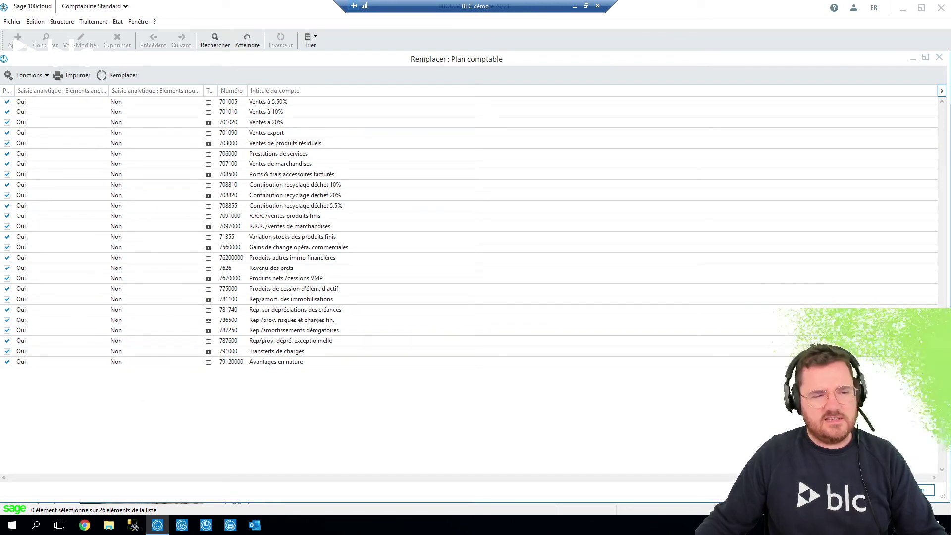
Apply the Saisie analytique replacement to all previewed accounts and close the find-and-replace and chart of accounts windows.
{"action": "left_click", "coordinate": [123, 77]}
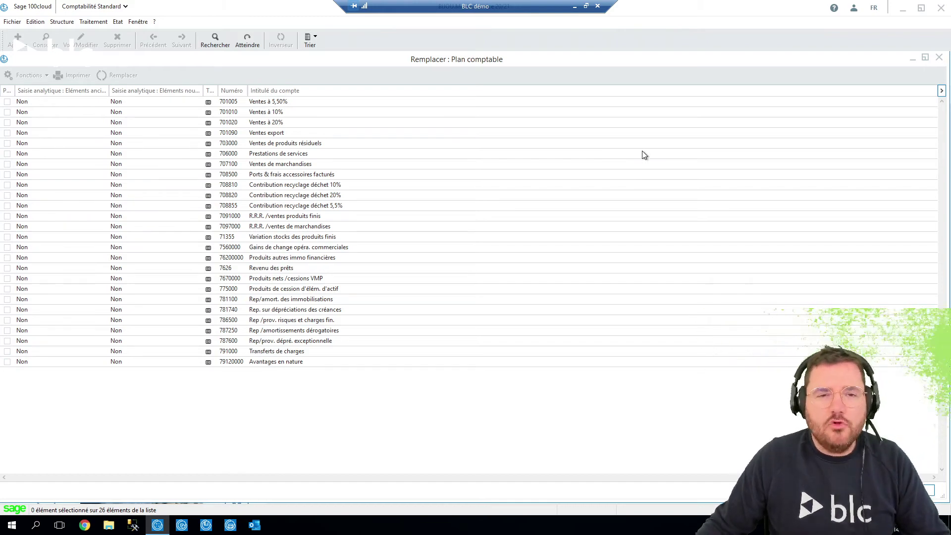
{"action": "left_click", "coordinate": [911, 60]}
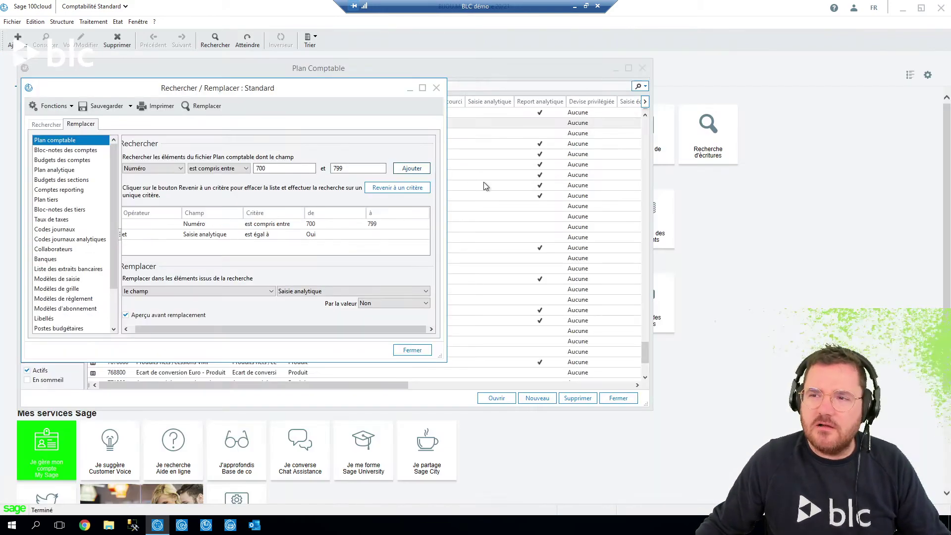
{"action": "left_click", "coordinate": [440, 90]}
{"action": "left_click", "coordinate": [642, 68]}
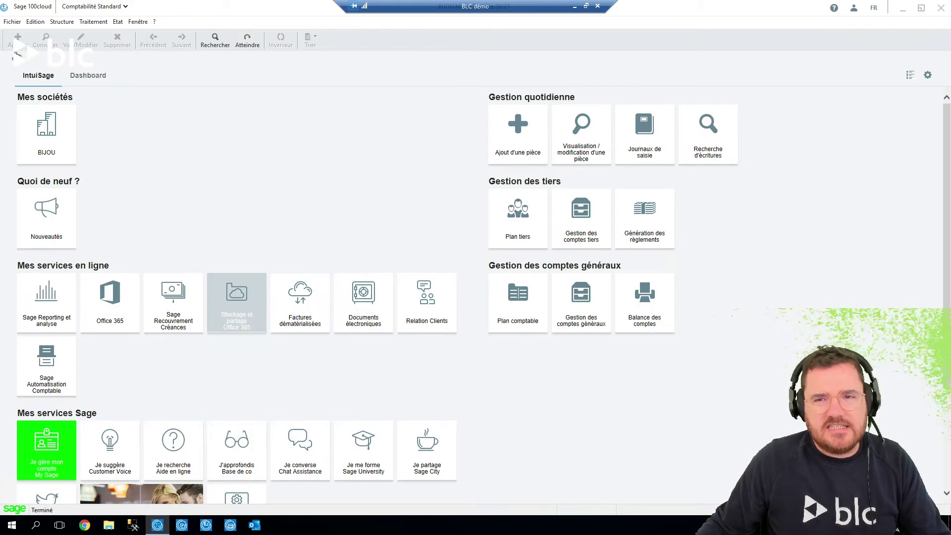
Open the analytical settings of account 622600 Honoraires from the Plan comptable, with analytical entry and analytical report allowed.
{"action": "left_click", "coordinate": [62, 22]}
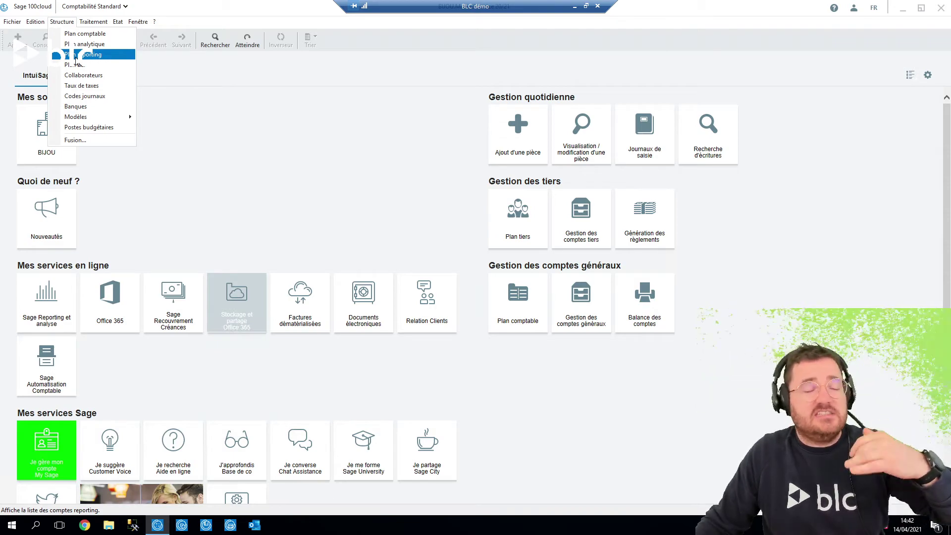
{"action": "left_click", "coordinate": [76, 34]}
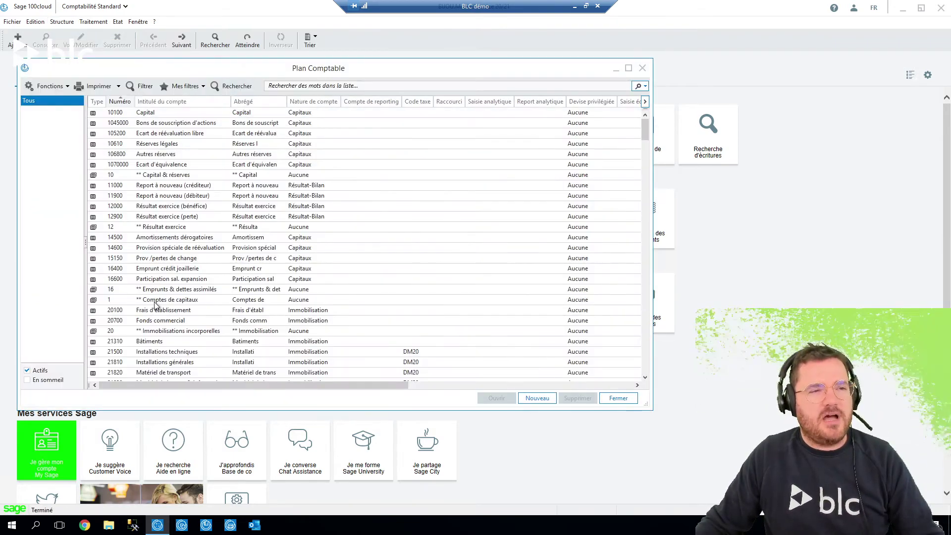
{"action": "left_click", "coordinate": [130, 228]}
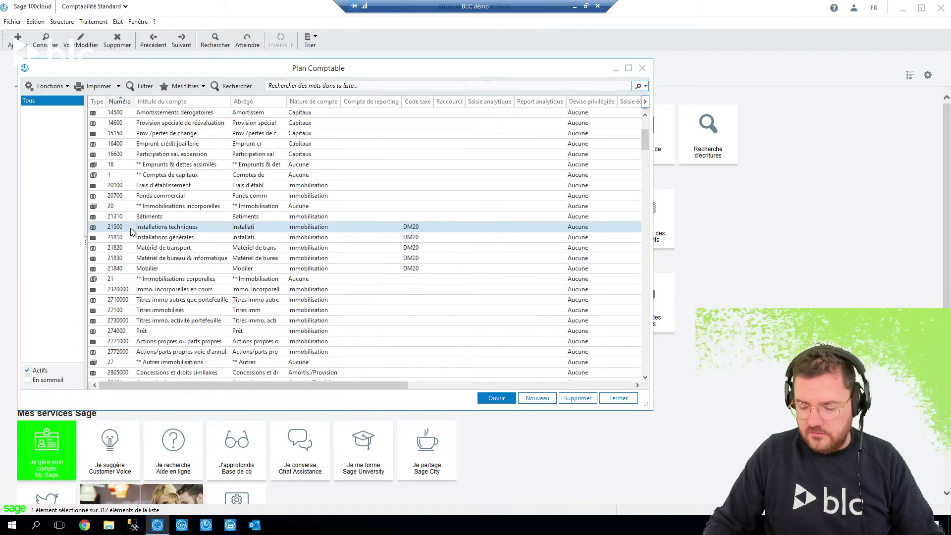
{"action": "type", "text": "6226"}
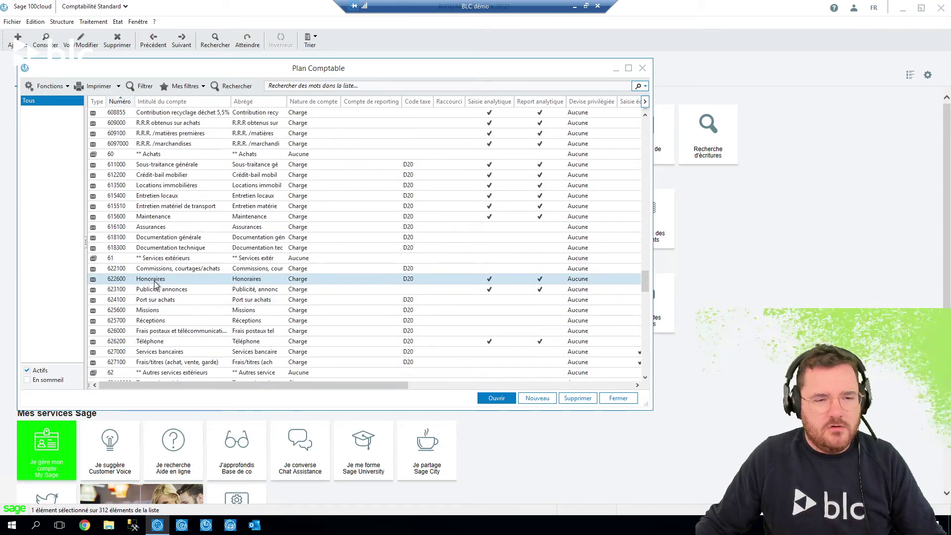
{"action": "double_click", "coordinate": [155, 279]}
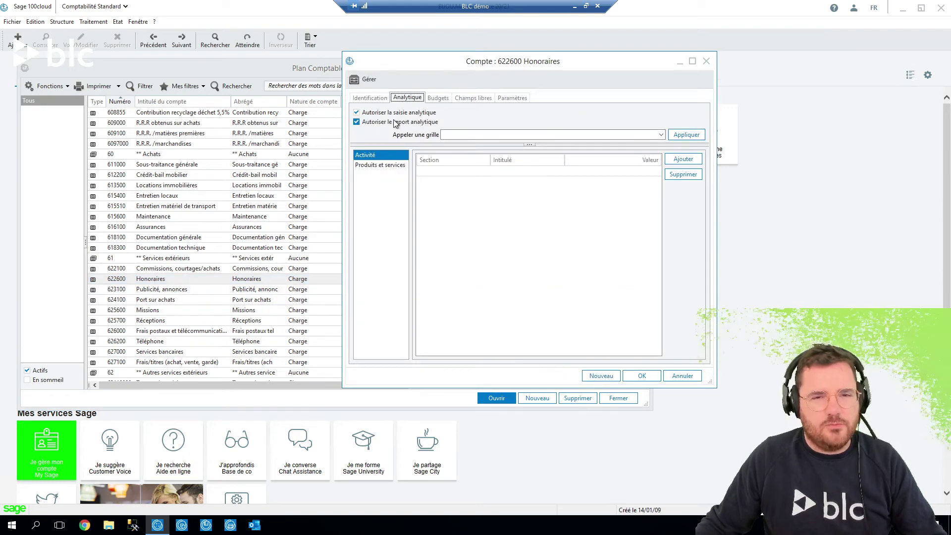
{"action": "left_click", "coordinate": [357, 121]}
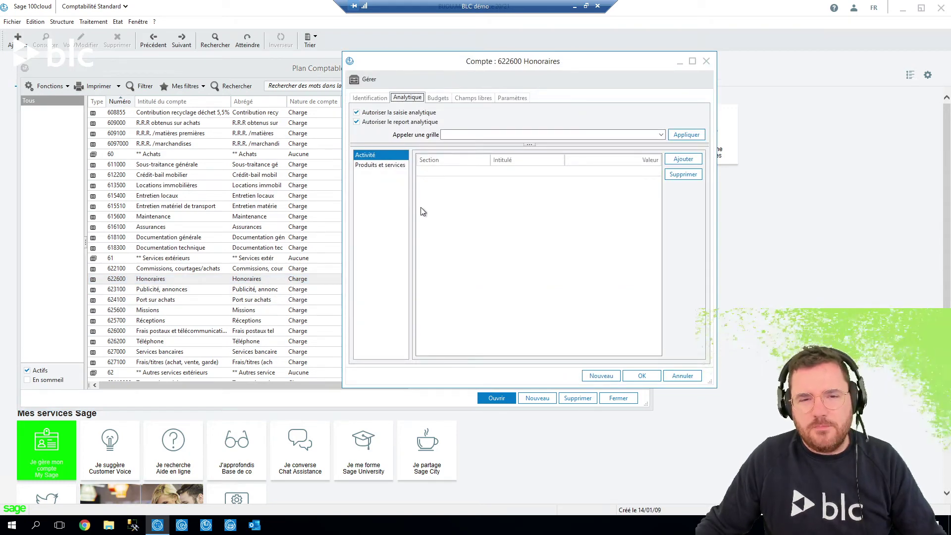
Allocate 100% of the Activité plan to section 922LY3 Atelier production Lyon for the Honoraires account.
{"action": "left_click", "coordinate": [427, 173]}
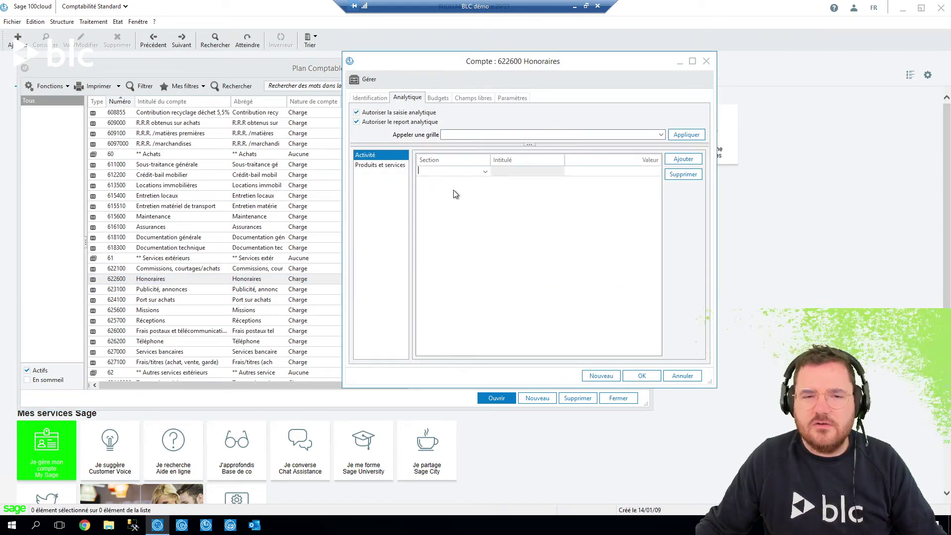
{"action": "left_click", "coordinate": [484, 172]}
{"action": "left_click", "coordinate": [455, 214]}
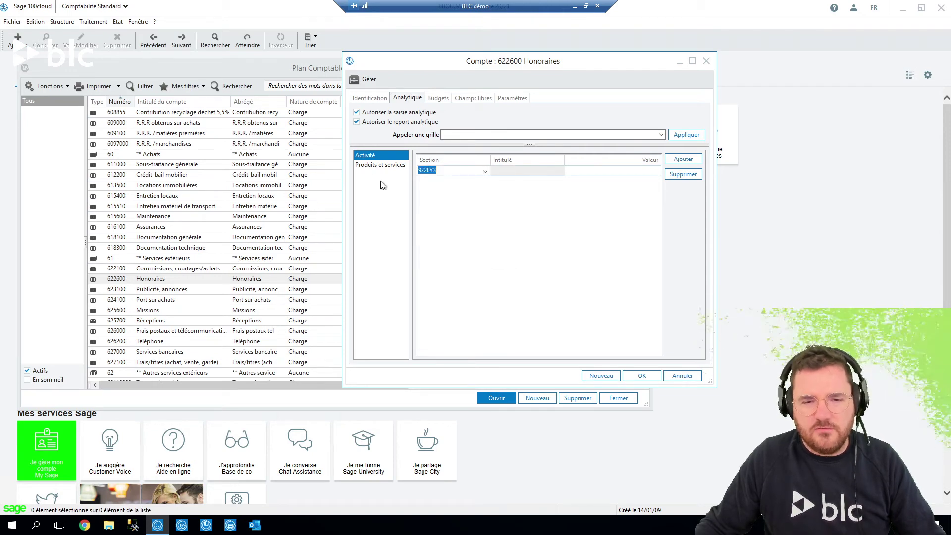
{"action": "left_click", "coordinate": [578, 173]}
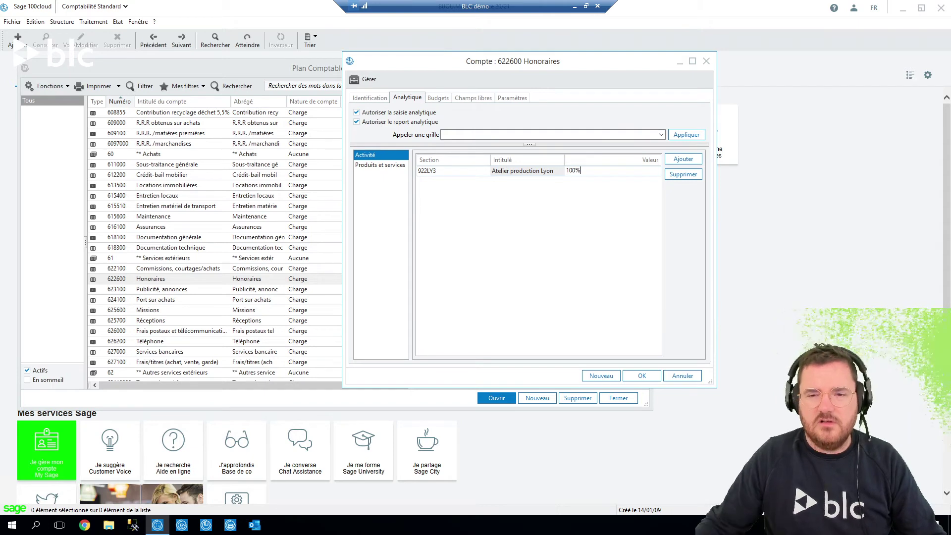
{"action": "key", "text": "Return"}
Allocate 100% of the Produits et services plan to section 9332DIV Montre diverse for the Honoraires account.
{"action": "left_click", "coordinate": [379, 165]}
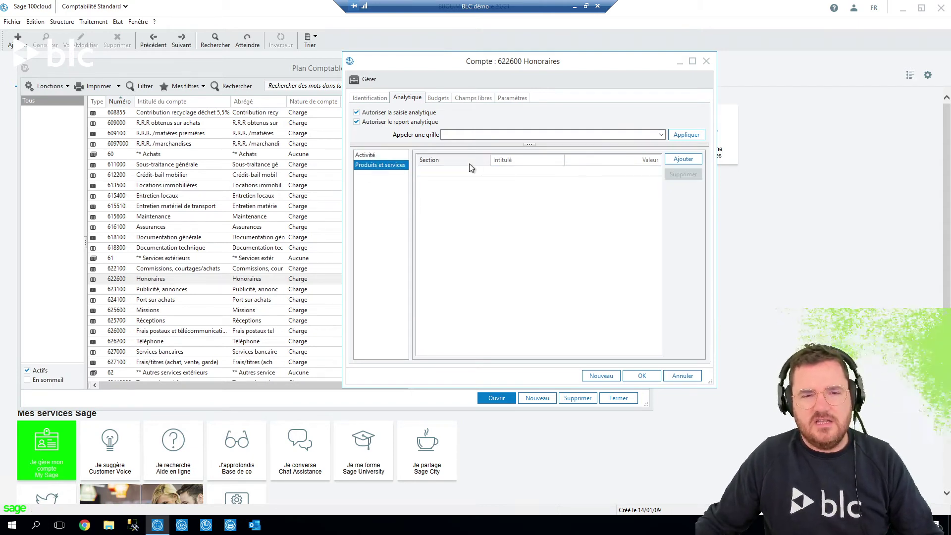
{"action": "left_click", "coordinate": [469, 168]}
{"action": "left_click", "coordinate": [485, 172]}
{"action": "left_click", "coordinate": [471, 290]}
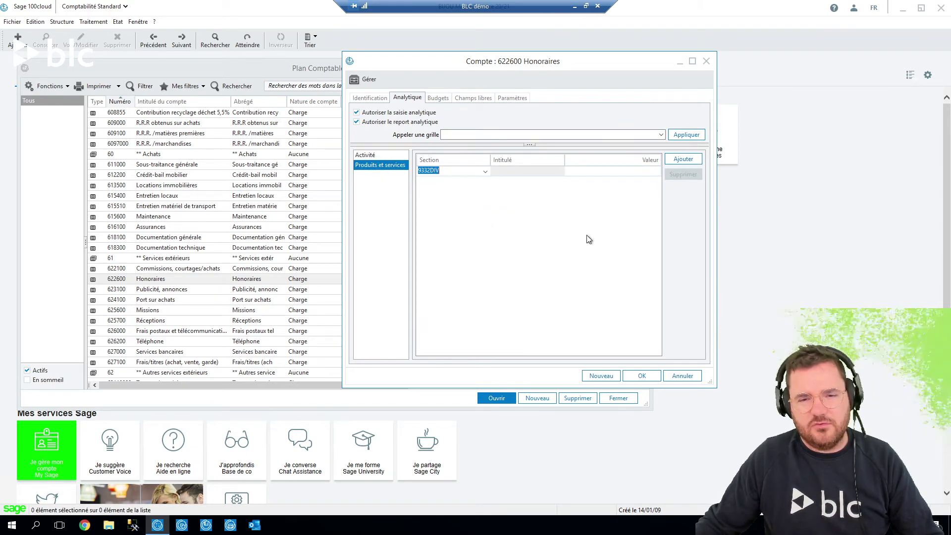
{"action": "key", "text": "Tab"}
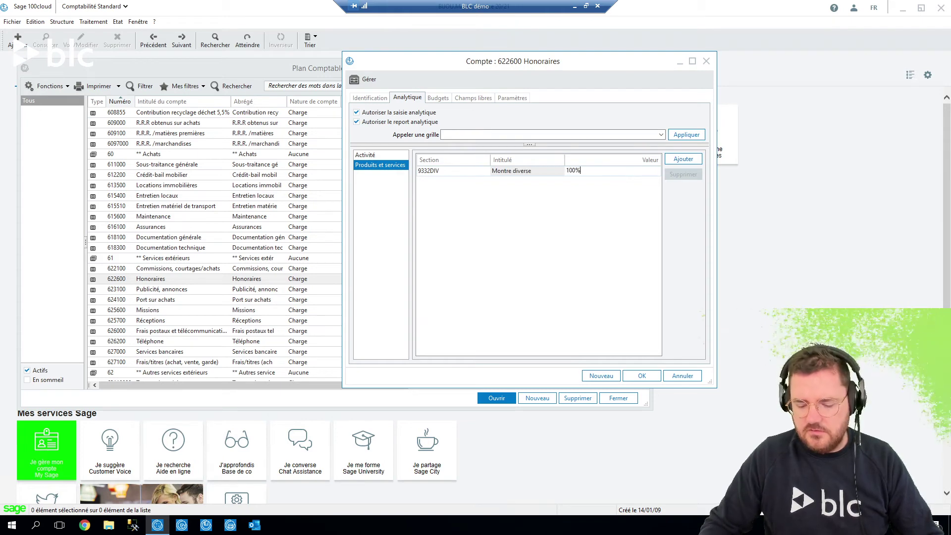
{"action": "key", "text": "Return"}
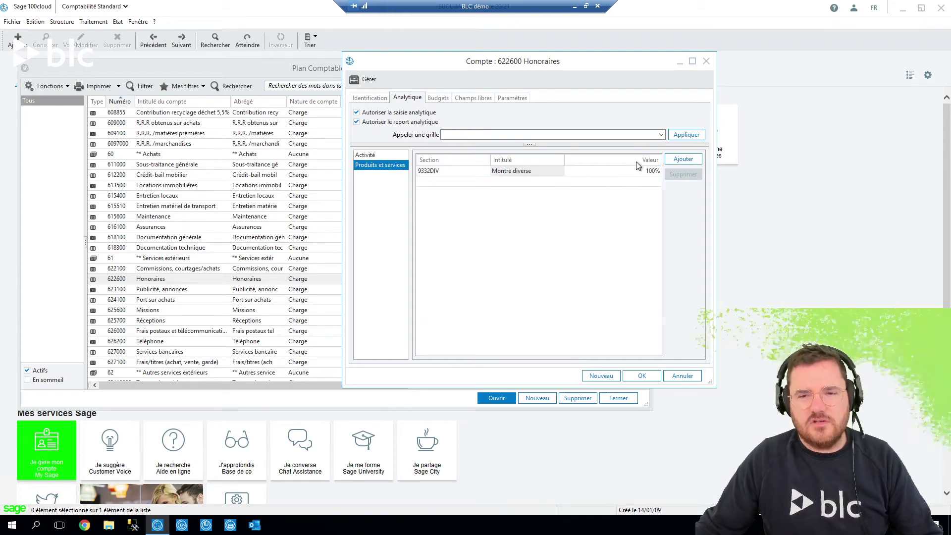
Compare the Activité and Produits et services allocations, save the Honoraires account and close the chart of accounts.
{"action": "left_click", "coordinate": [380, 155]}
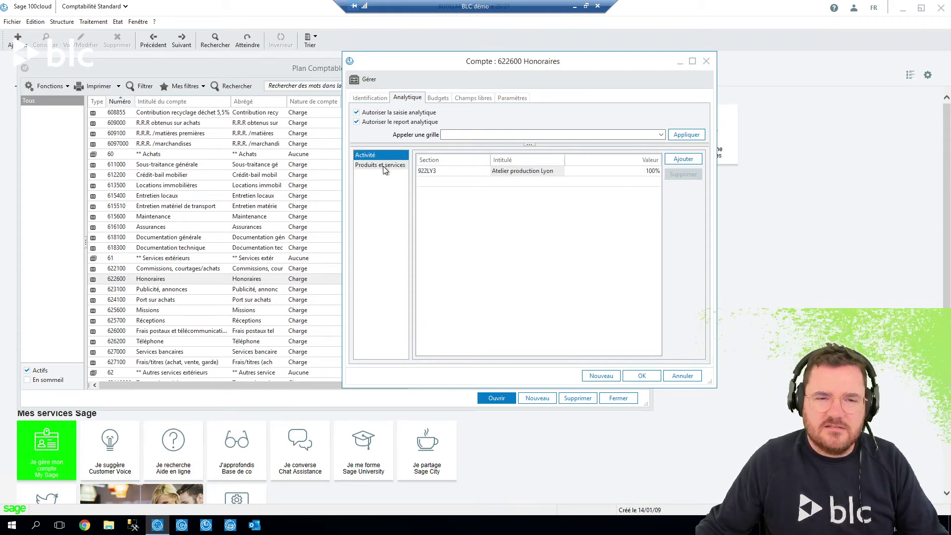
{"action": "left_click", "coordinate": [383, 165]}
{"action": "left_click", "coordinate": [387, 155]}
{"action": "left_click", "coordinate": [388, 165]}
{"action": "left_click", "coordinate": [389, 156]}
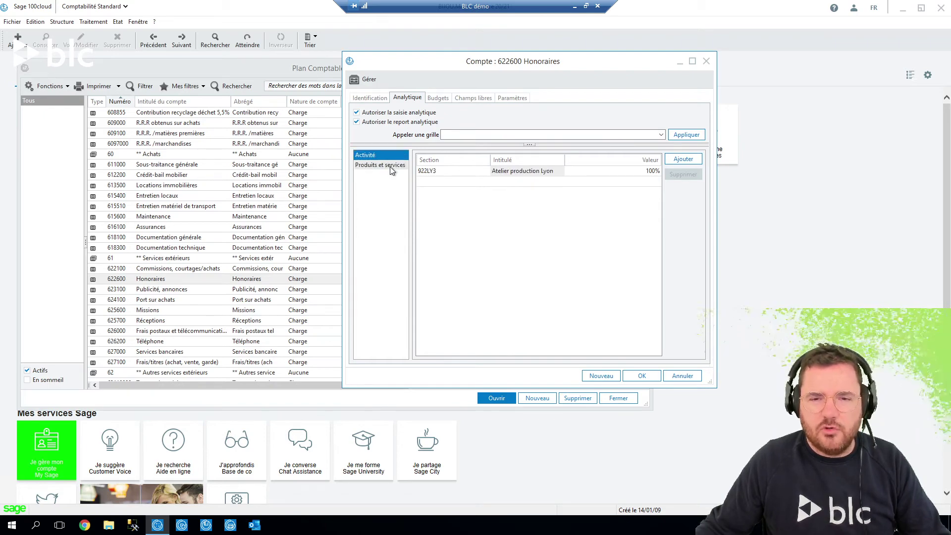
{"action": "left_click", "coordinate": [641, 376]}
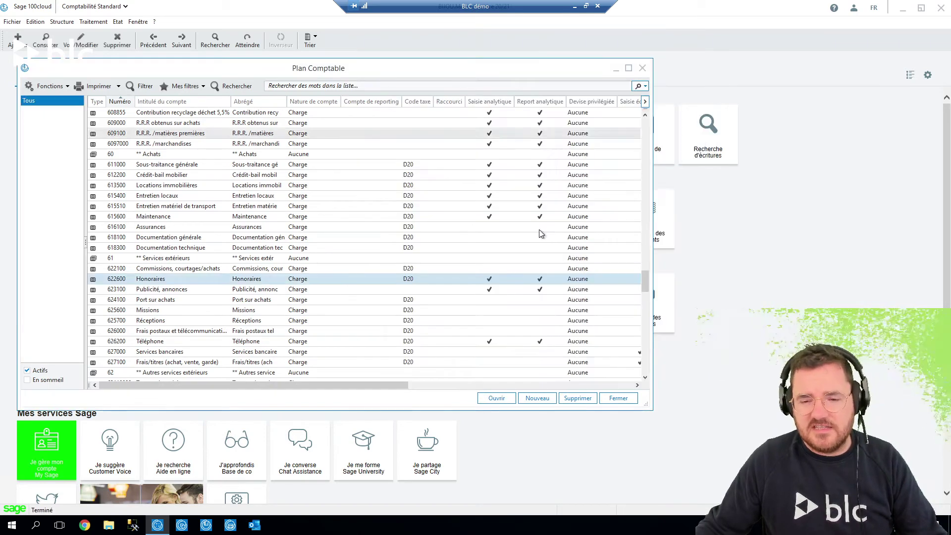
{"action": "left_click", "coordinate": [618, 398]}
Set the analytical pre-allocation (Répartition) to Automatique in the company's analytical parameters, then save and close the parameters.
{"action": "left_click", "coordinate": [12, 21]}
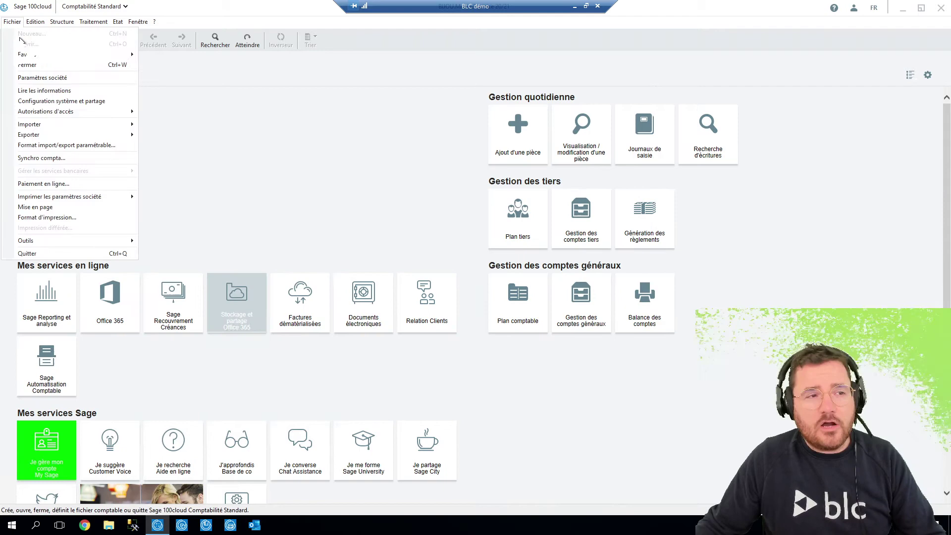
{"action": "left_click", "coordinate": [32, 78]}
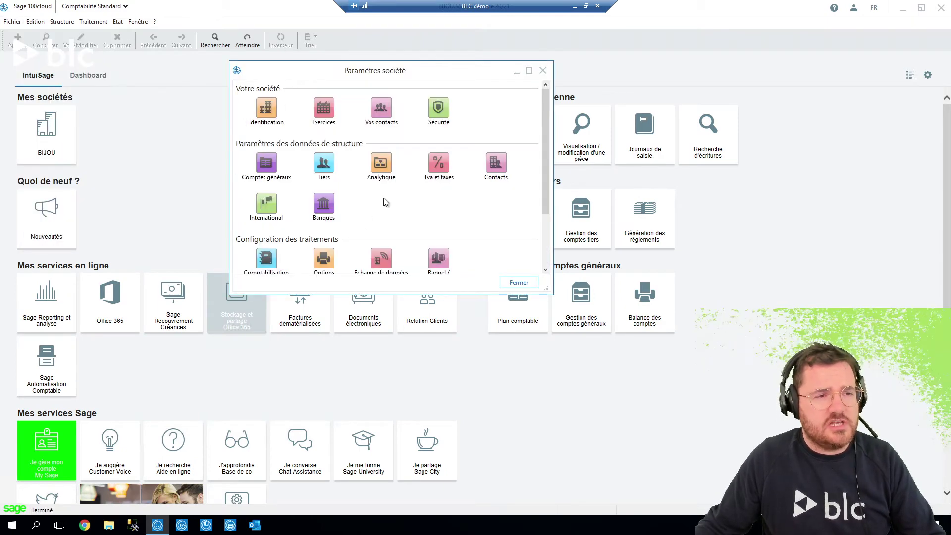
{"action": "left_click", "coordinate": [381, 163]}
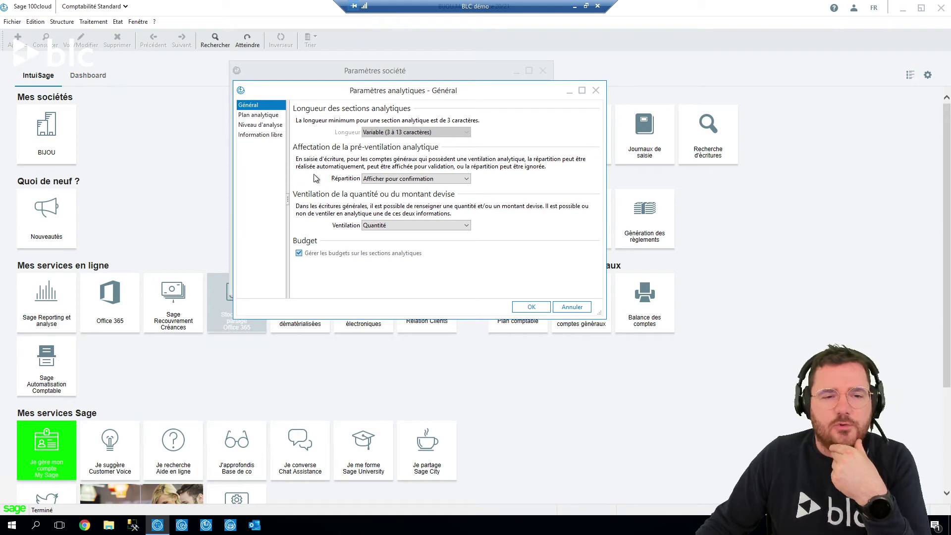
{"action": "left_click", "coordinate": [460, 180]}
{"action": "left_click", "coordinate": [388, 198]}
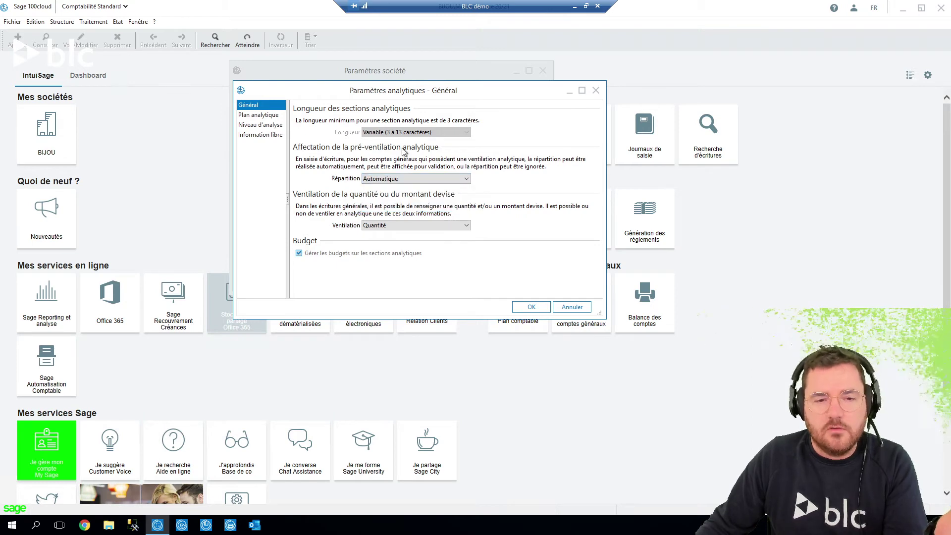
{"action": "left_click", "coordinate": [531, 306]}
{"action": "left_click", "coordinate": [542, 71]}
Open the June 2021 Achats journal from the entry journals and maximize its window.
{"action": "left_click", "coordinate": [93, 21]}
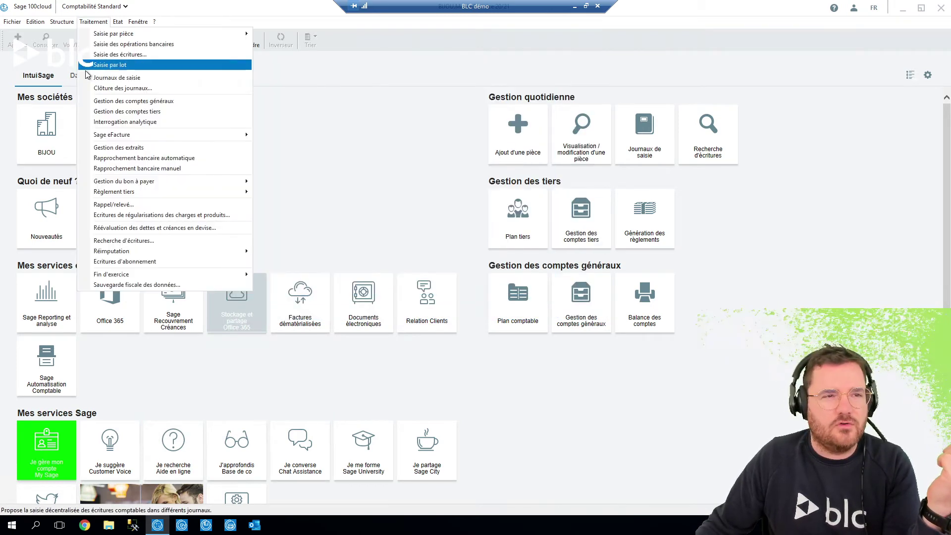
{"action": "left_click", "coordinate": [144, 64]}
{"action": "double_click", "coordinate": [307, 186]}
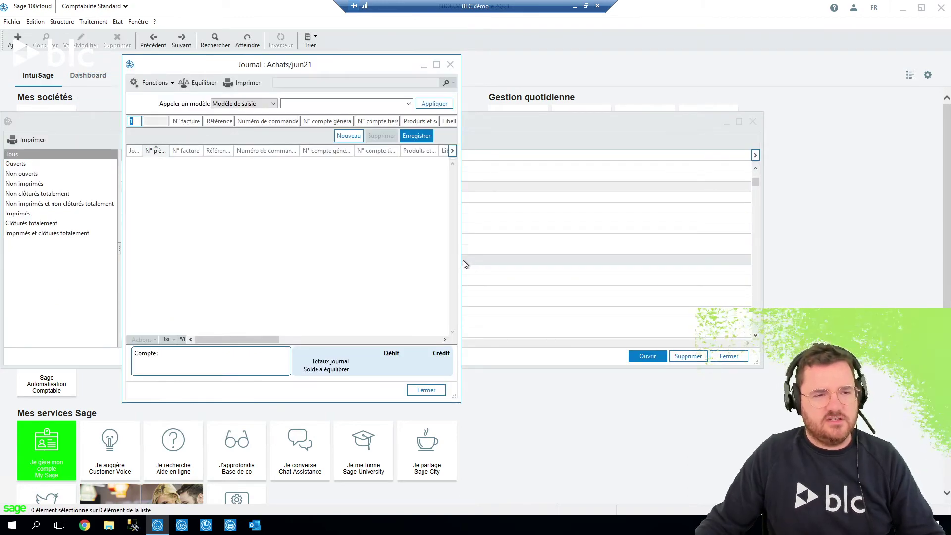
{"action": "left_click", "coordinate": [436, 64]}
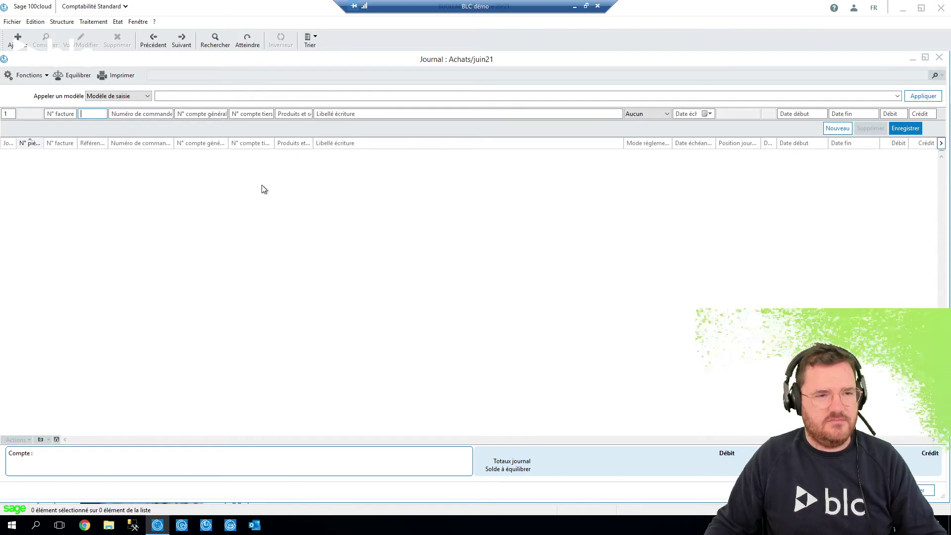
Record an entry line on account 622600 with section 9332DIV and a debit of 100 in the Achats journal.
{"action": "key", "text": "Tab"}
{"action": "type", "text": "622600"}
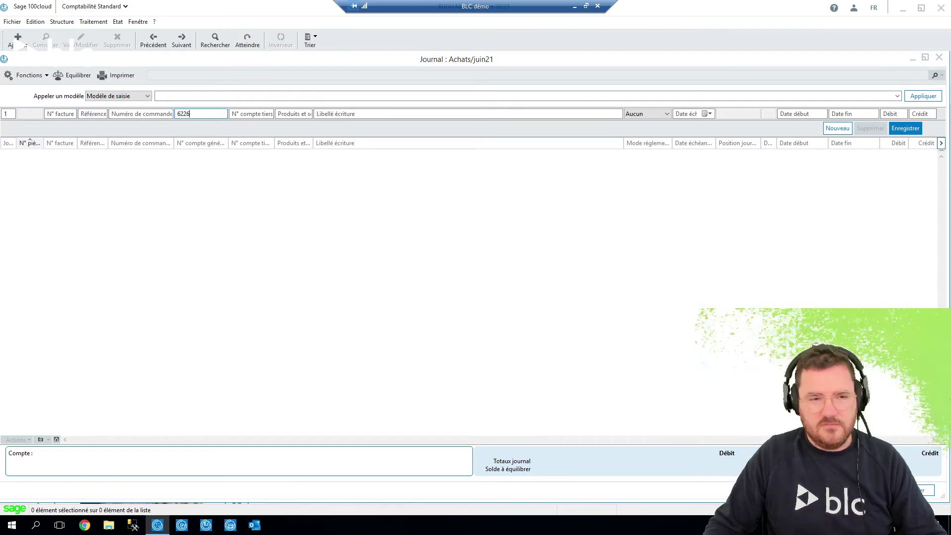
{"action": "key", "text": "Tab"}
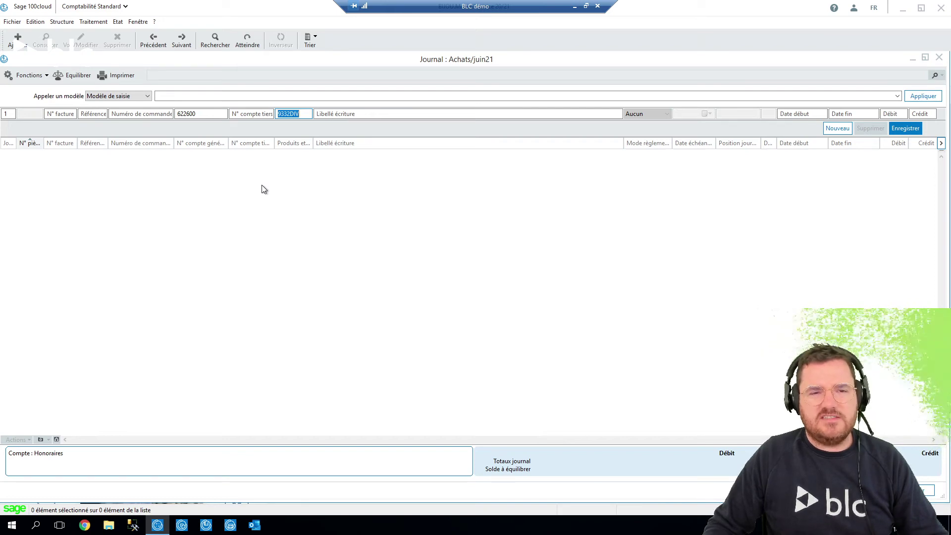
{"action": "key", "text": "Tab"}
{"action": "key", "text": "Tab"}
{"action": "key", "text": "Tab"}
{"action": "key", "text": "Tab"}
{"action": "key", "text": "Tab"}
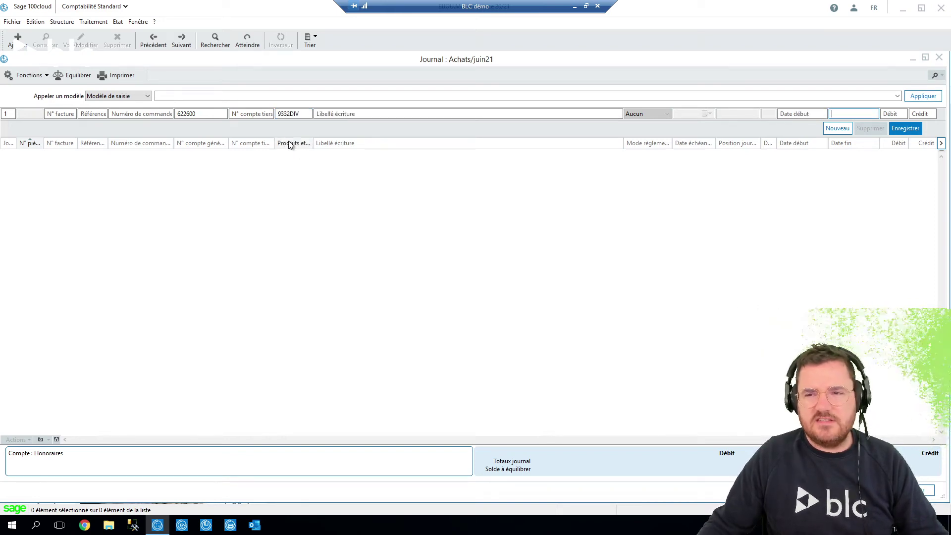
{"action": "type", "text": "100"}
{"action": "key", "text": "Return"}
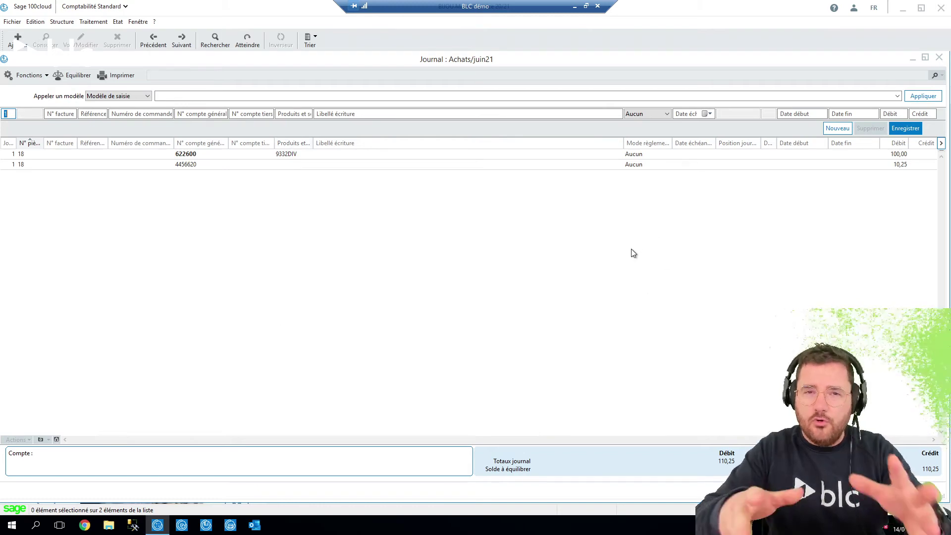
Examine the Activité analytical allocation of the 622600 entry line and close it.
{"action": "left_click", "coordinate": [317, 154]}
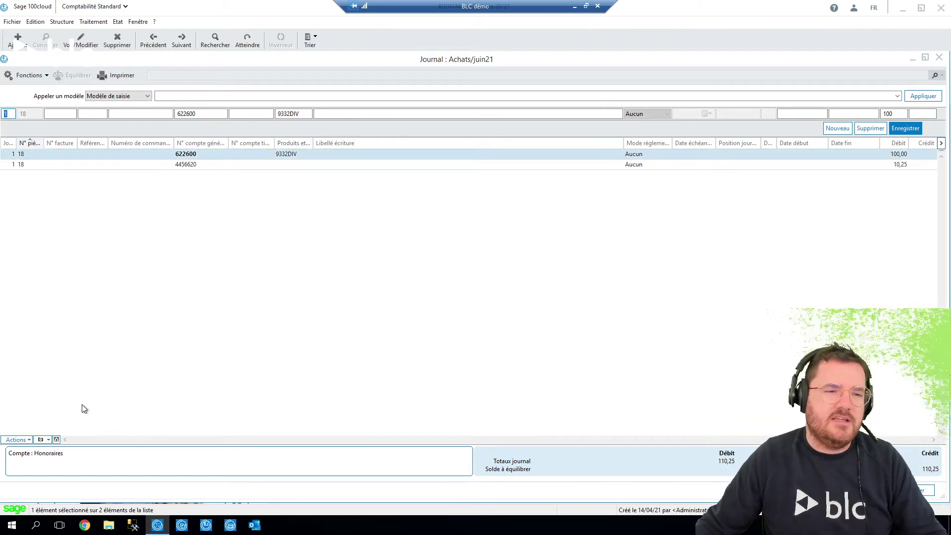
{"action": "left_click", "coordinate": [56, 439]}
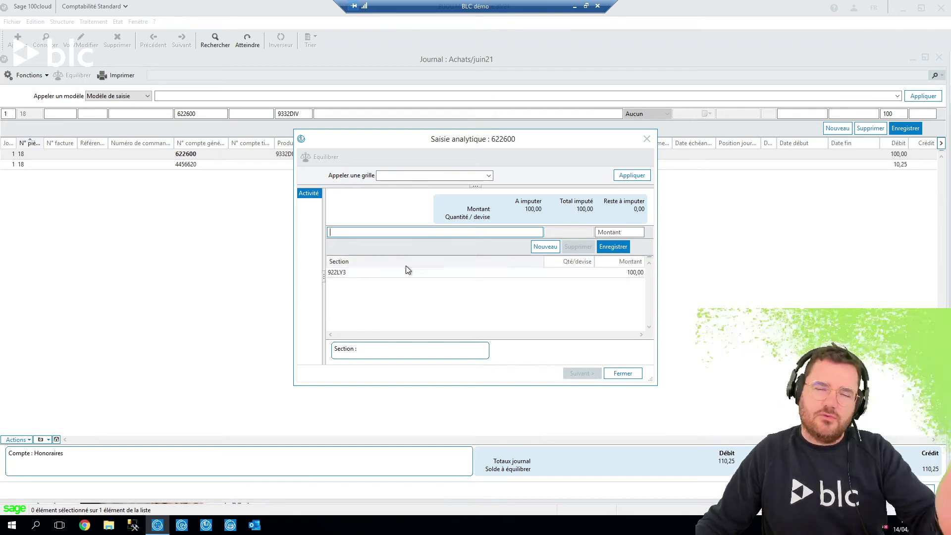
{"action": "left_click", "coordinate": [623, 373]}
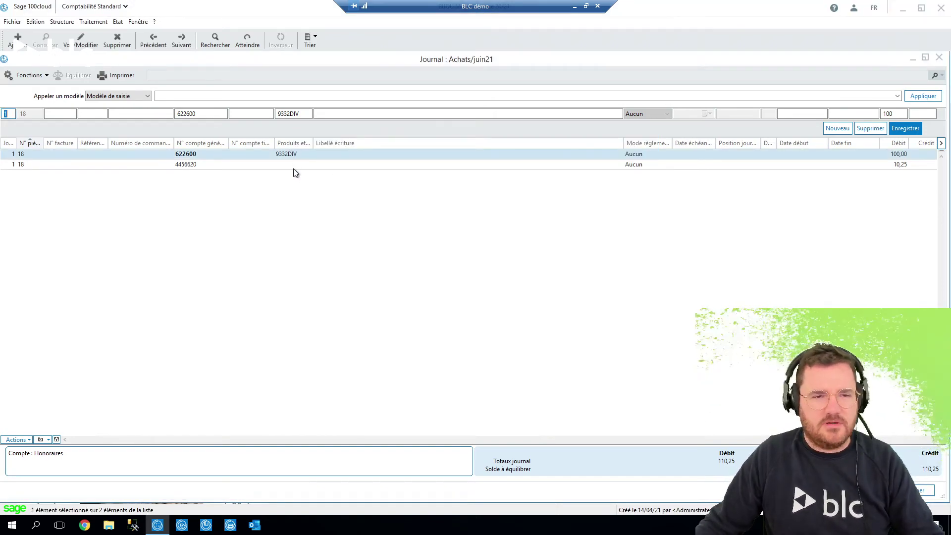
Delete both lines of the test entry from the Achats journal.
{"action": "right_click", "coordinate": [295, 165]}
{"action": "left_click", "coordinate": [357, 192]}
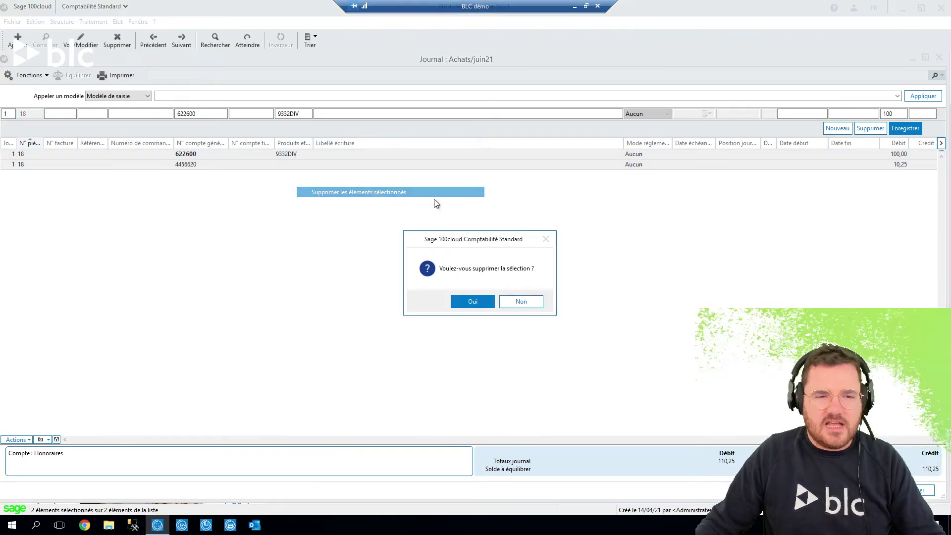
{"action": "left_click", "coordinate": [486, 302]}
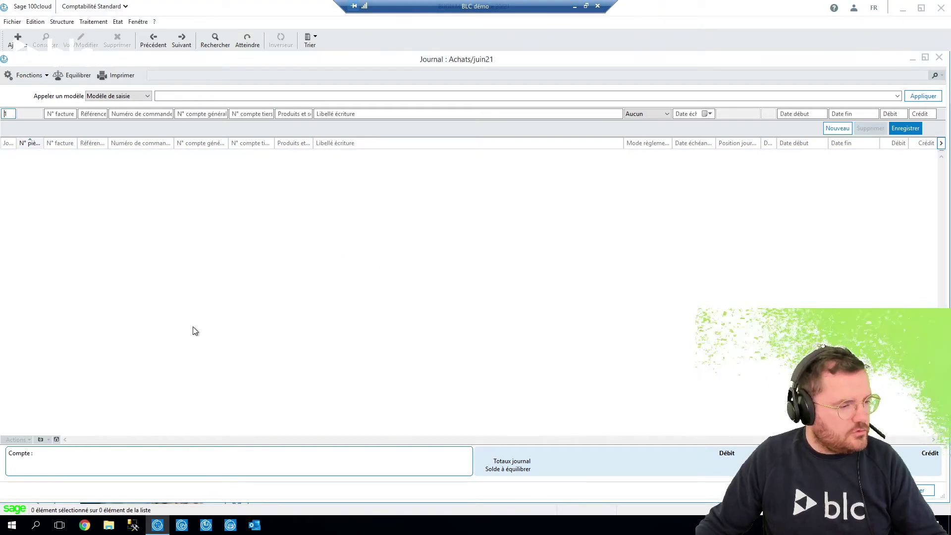
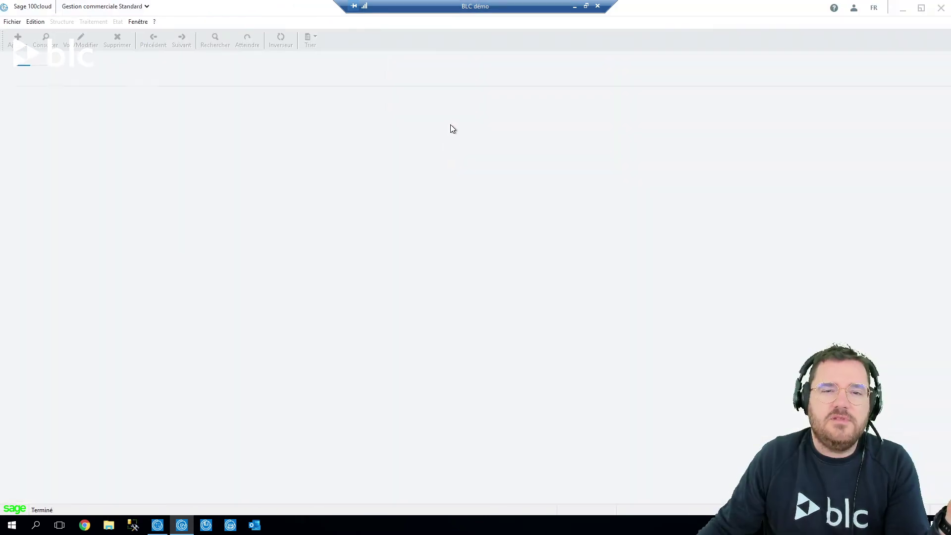
Open the Bijou company file in Gestion commerciale.
{"action": "left_click", "coordinate": [28, 143]}
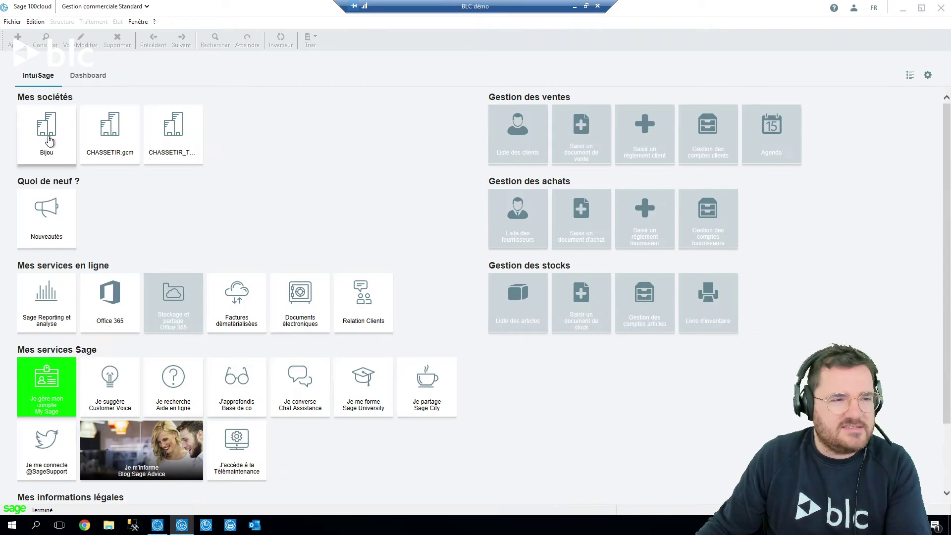
{"action": "key", "text": "Return"}
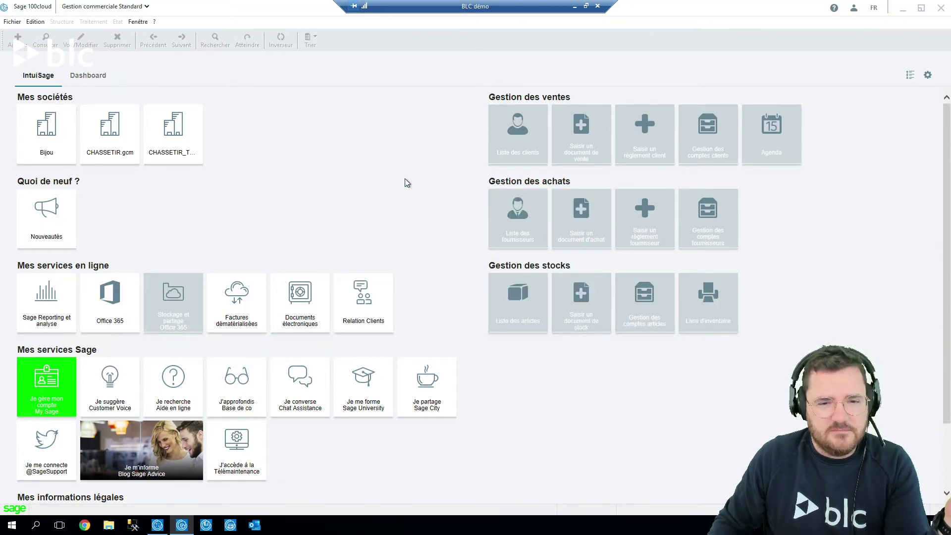
{"action": "left_click", "coordinate": [548, 305]}
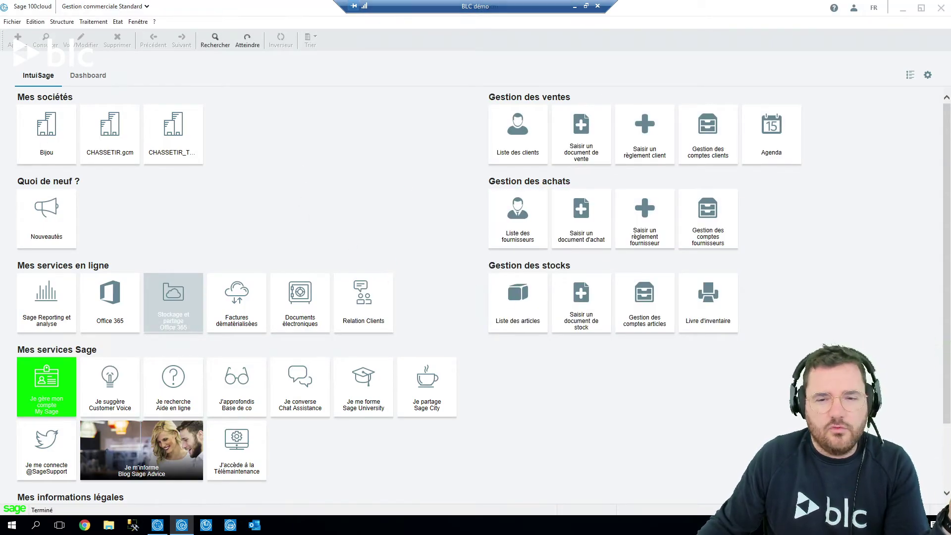
{"action": "left_click", "coordinate": [36, 22]}
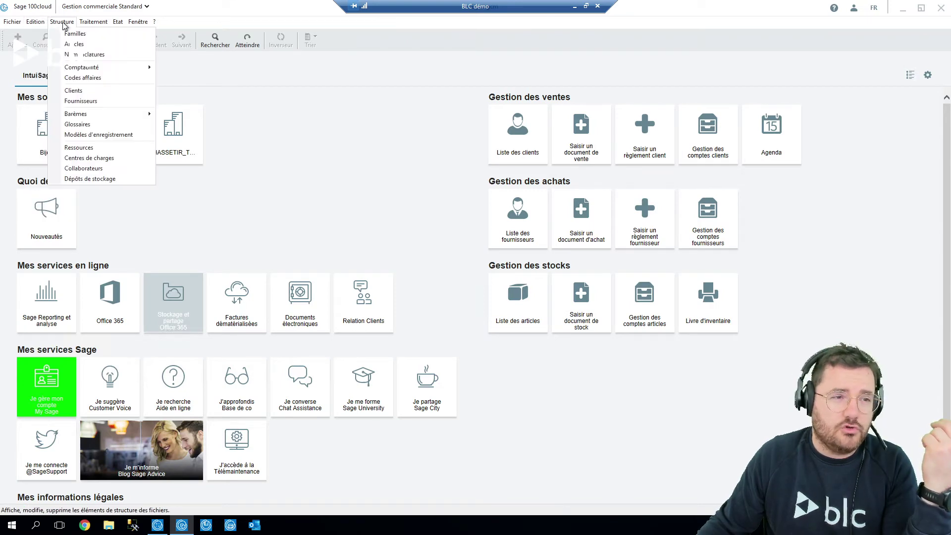
{"action": "left_click", "coordinate": [70, 44]}
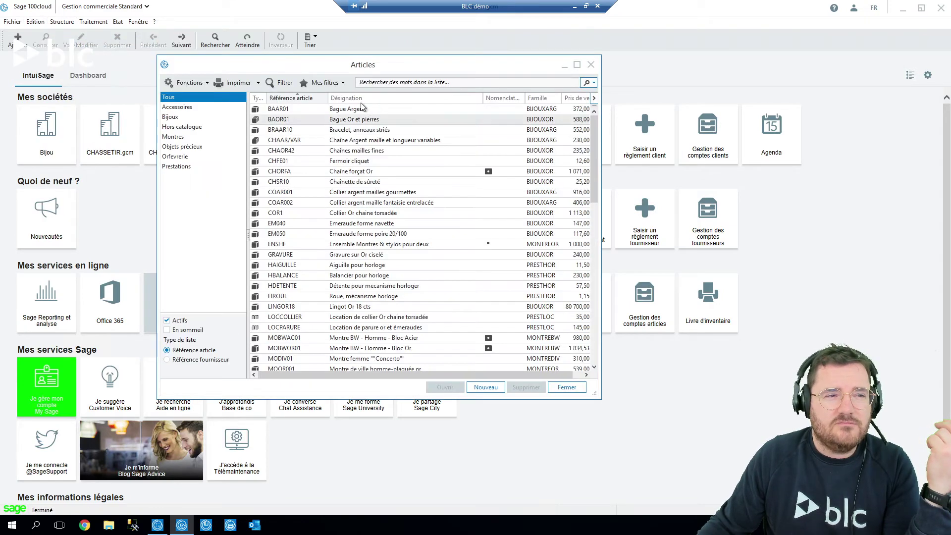
{"action": "left_click", "coordinate": [591, 64]}
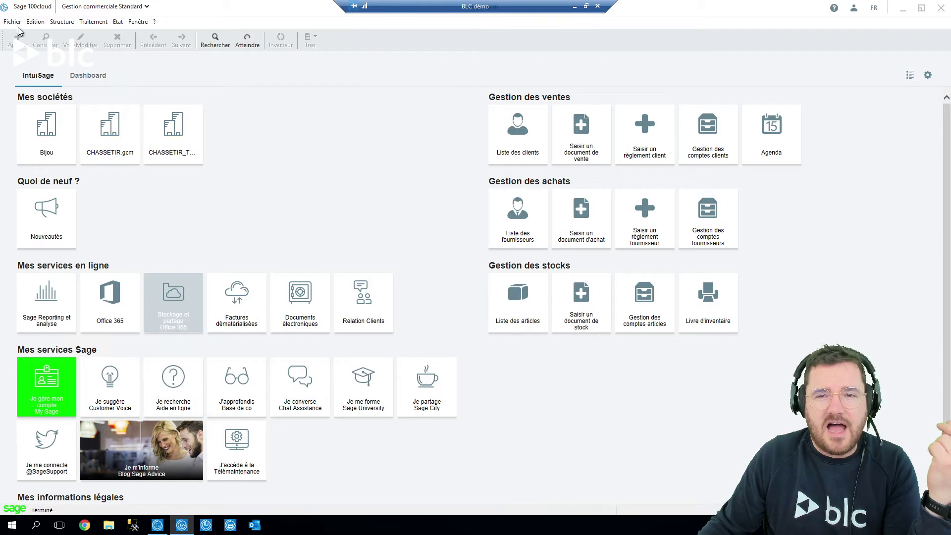
Open the company's analytical plan settings and look at the plan types available for the Activité plan.
{"action": "left_click", "coordinate": [18, 23]}
{"action": "left_click", "coordinate": [45, 78]}
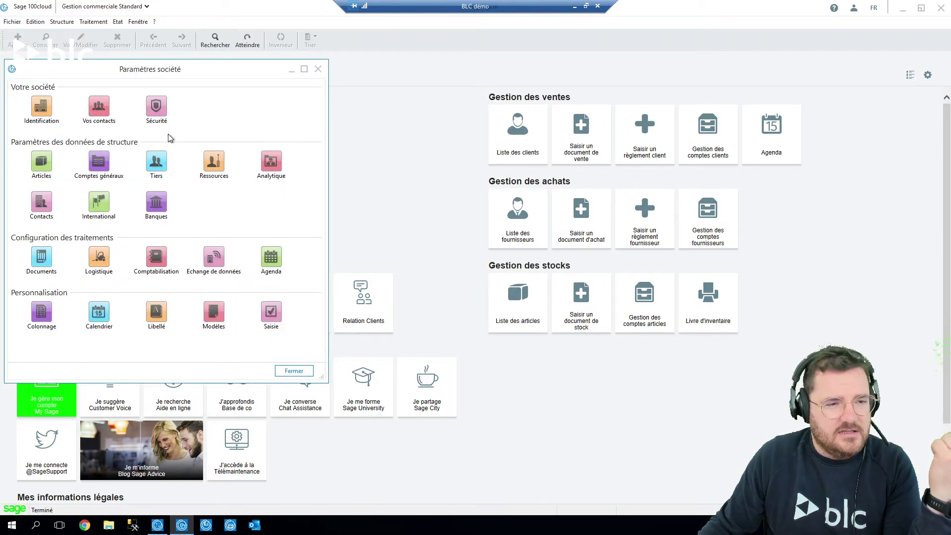
{"action": "left_click", "coordinate": [269, 157]}
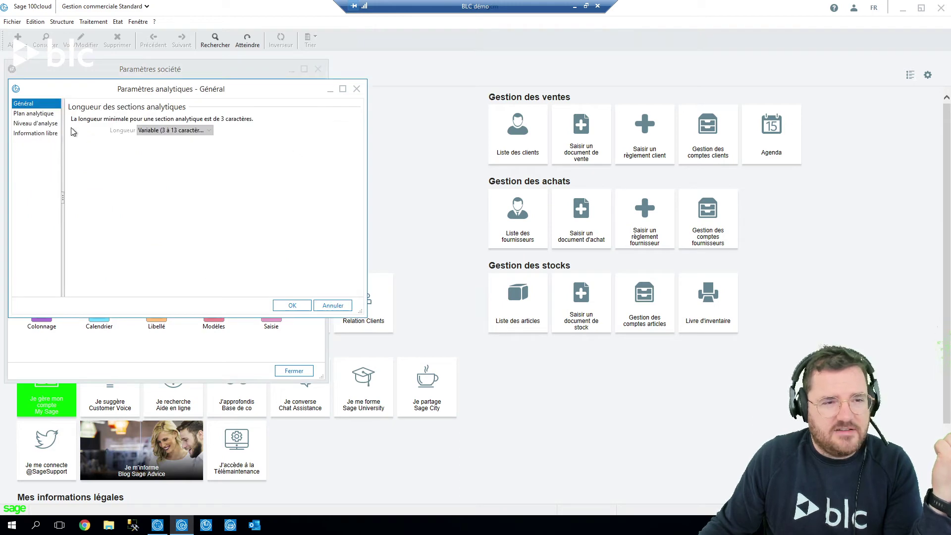
{"action": "left_click", "coordinate": [33, 113]}
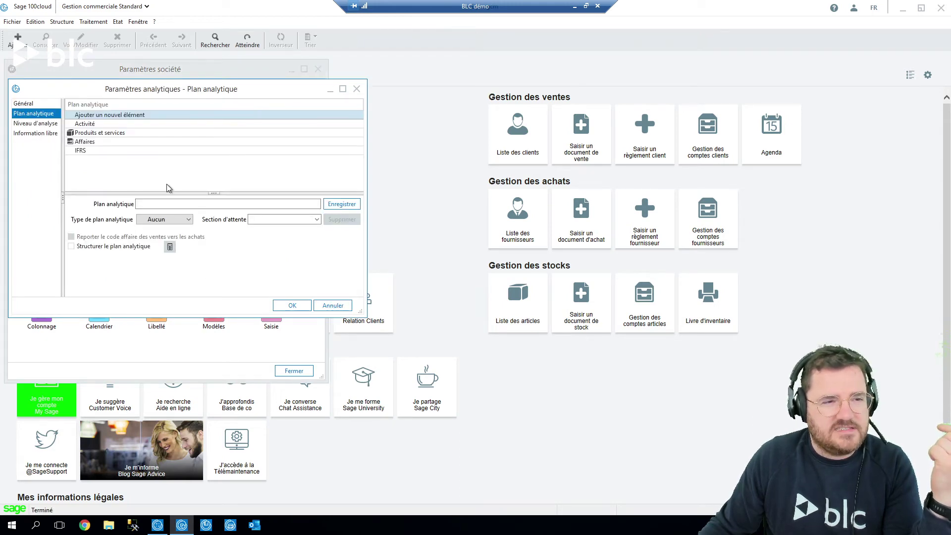
{"action": "left_click", "coordinate": [115, 124]}
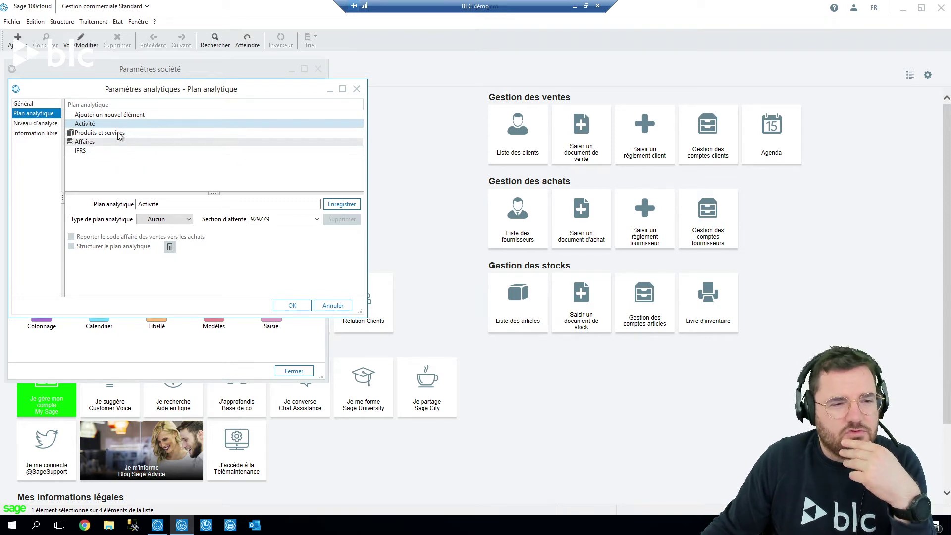
{"action": "left_click", "coordinate": [166, 219]}
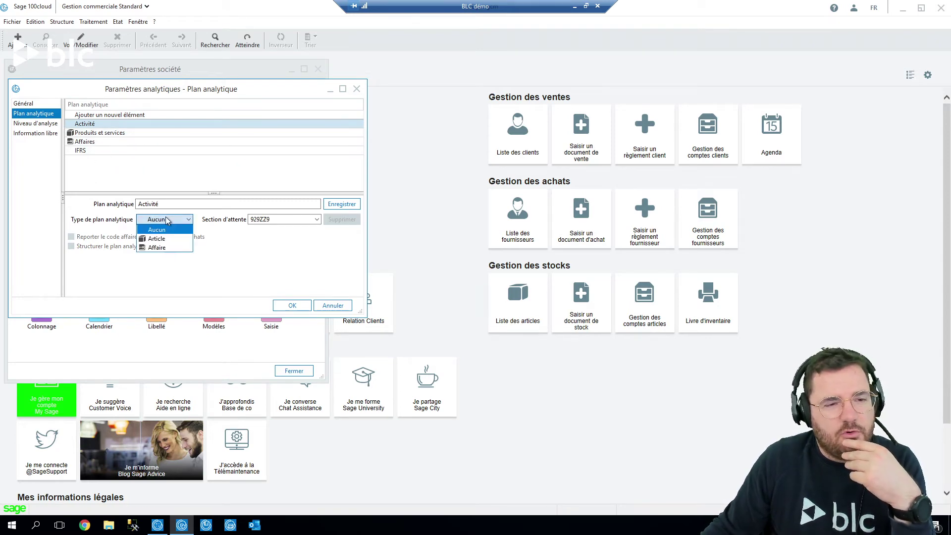
{"action": "left_click", "coordinate": [97, 216]}
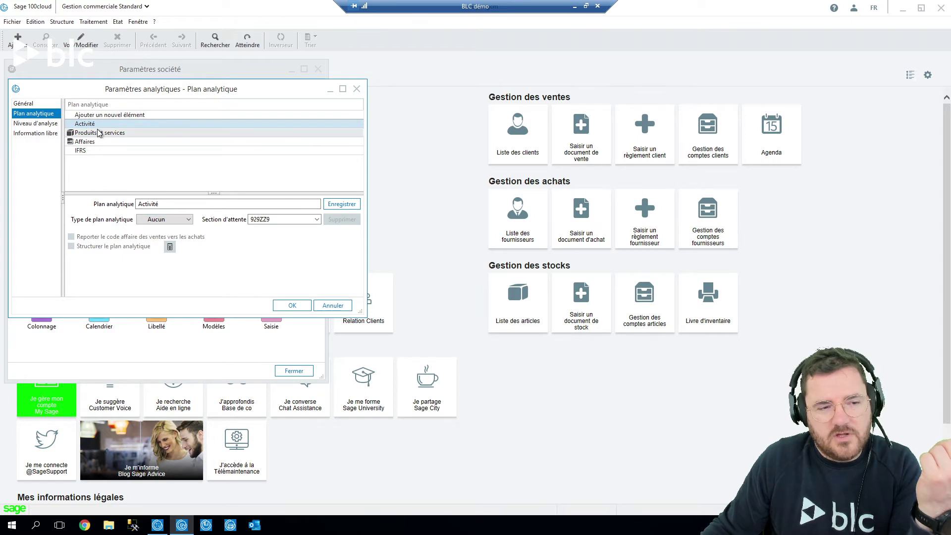
Compare the plan types of the Produits et services and Affaires analytical plans, and close the company settings.
{"action": "left_click", "coordinate": [98, 133]}
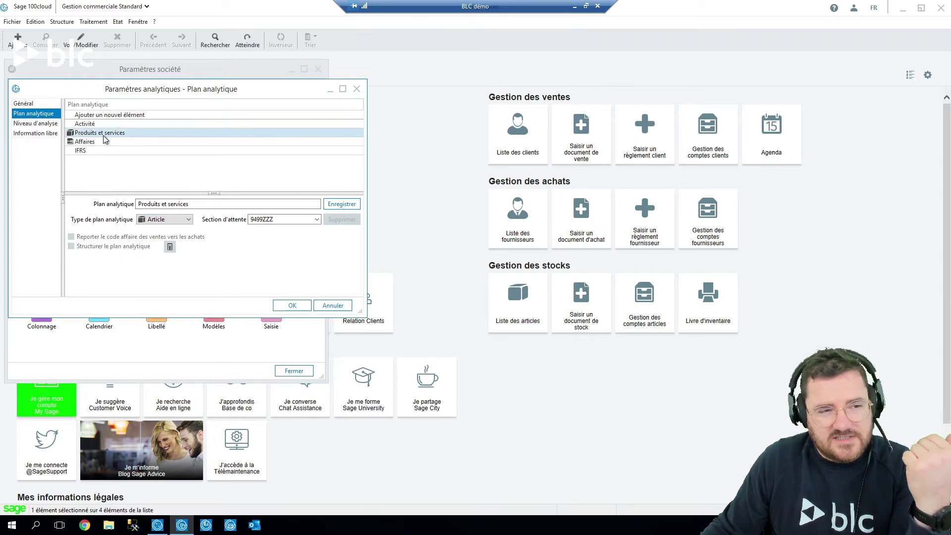
{"action": "left_click", "coordinate": [99, 142]}
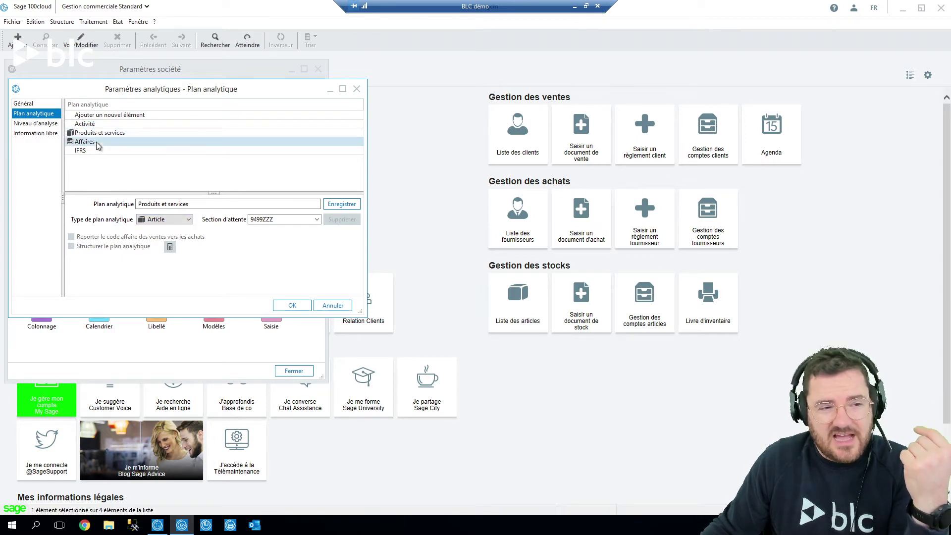
{"action": "left_click", "coordinate": [98, 133]}
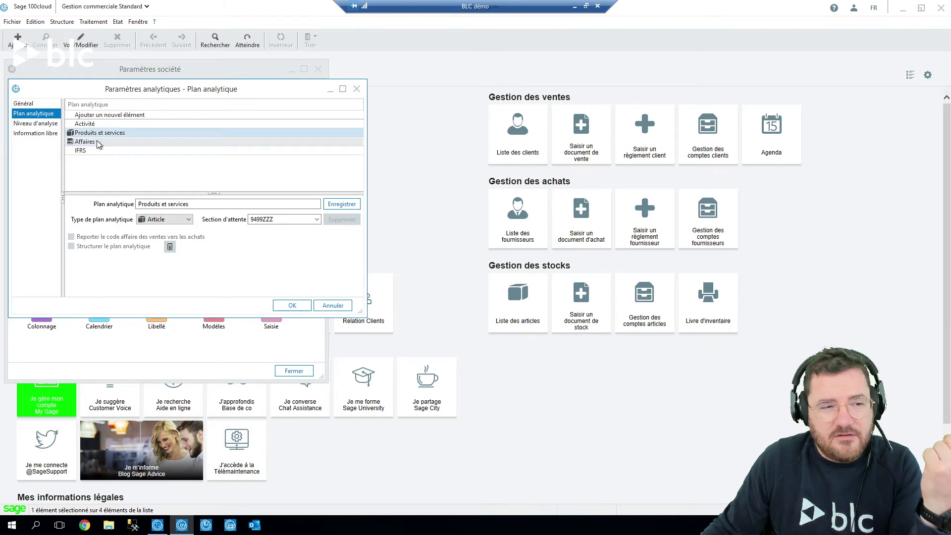
{"action": "left_click", "coordinate": [98, 141]}
{"action": "key", "text": "Up"}
{"action": "key", "text": "Down"}
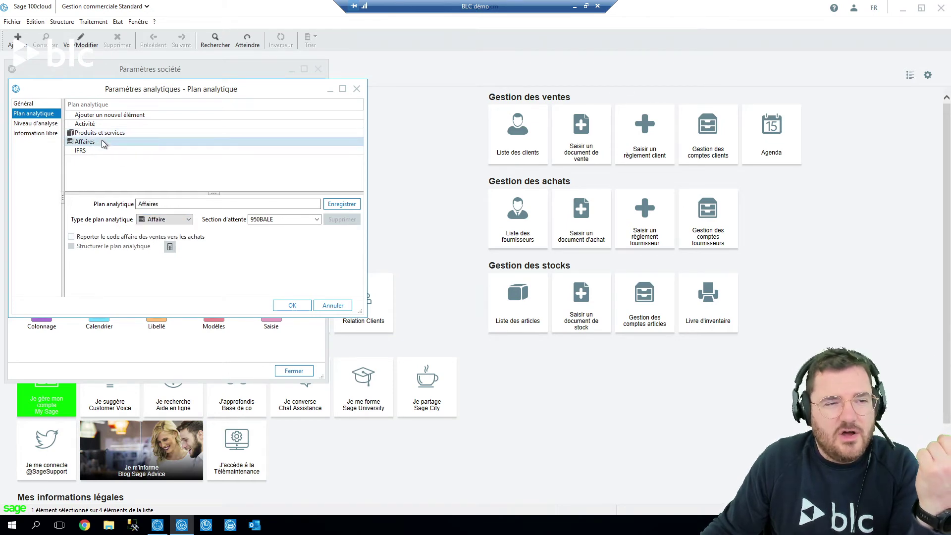
{"action": "left_click", "coordinate": [102, 133]}
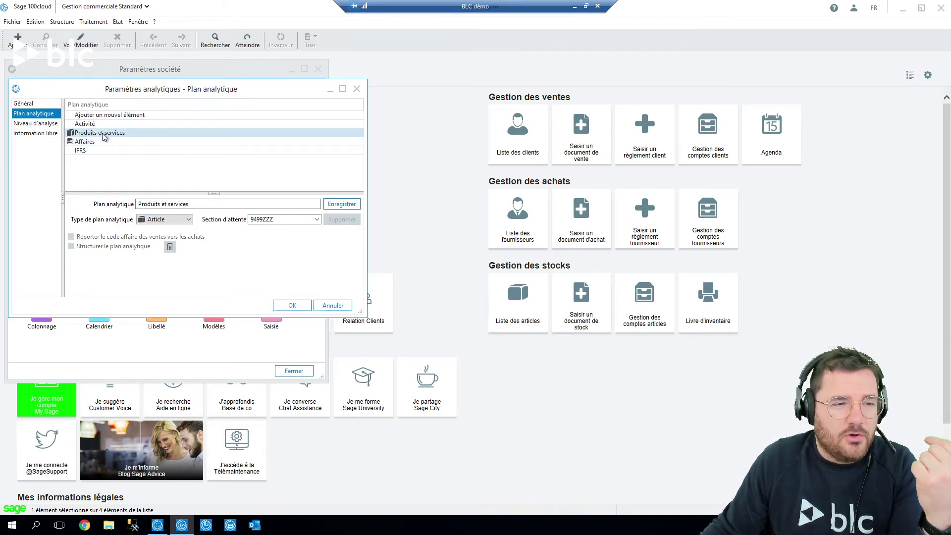
{"action": "left_click", "coordinate": [102, 142]}
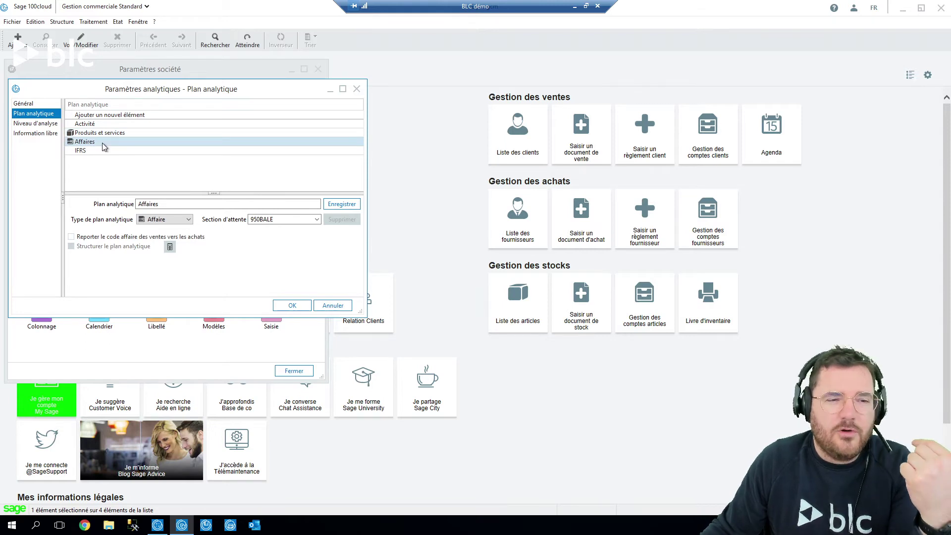
{"action": "left_click", "coordinate": [357, 90]}
{"action": "left_click", "coordinate": [318, 69]}
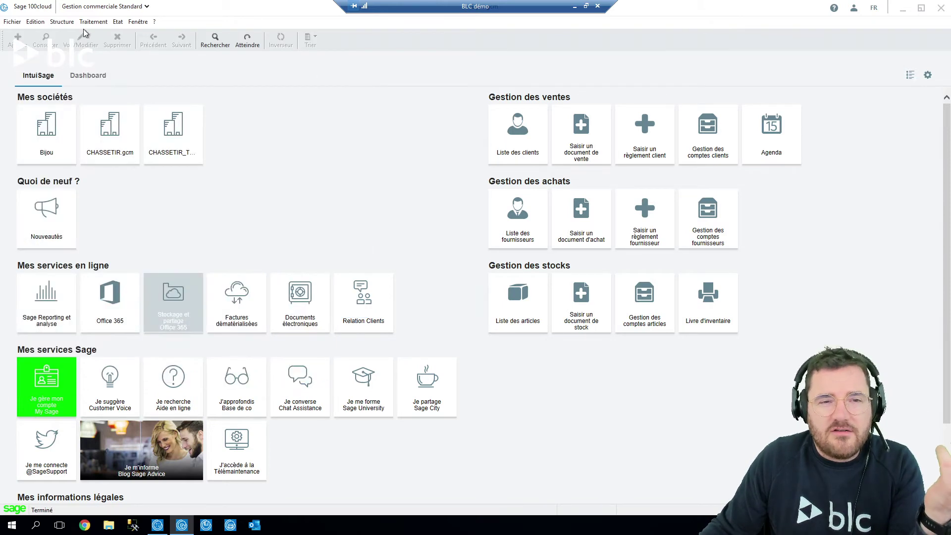
Examine the Code affaire in the processing options of client CARAT, and close the client record and list.
{"action": "left_click", "coordinate": [61, 22]}
{"action": "left_click", "coordinate": [74, 90]}
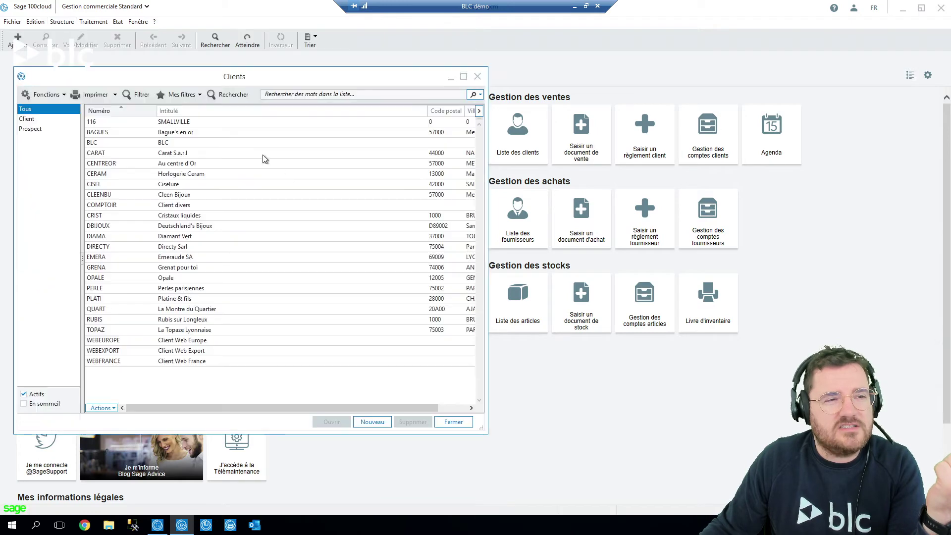
{"action": "double_click", "coordinate": [118, 153]}
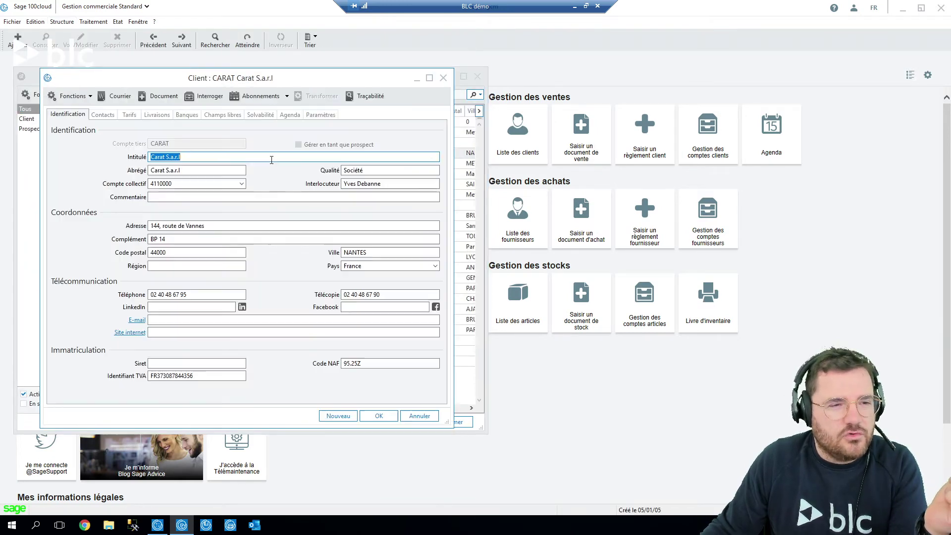
{"action": "left_click", "coordinate": [103, 115]}
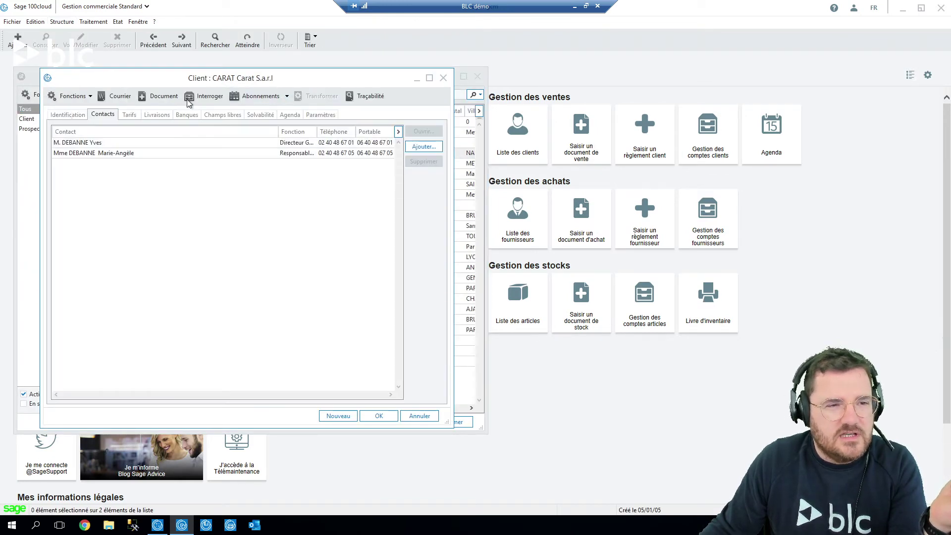
{"action": "left_click", "coordinate": [321, 114]}
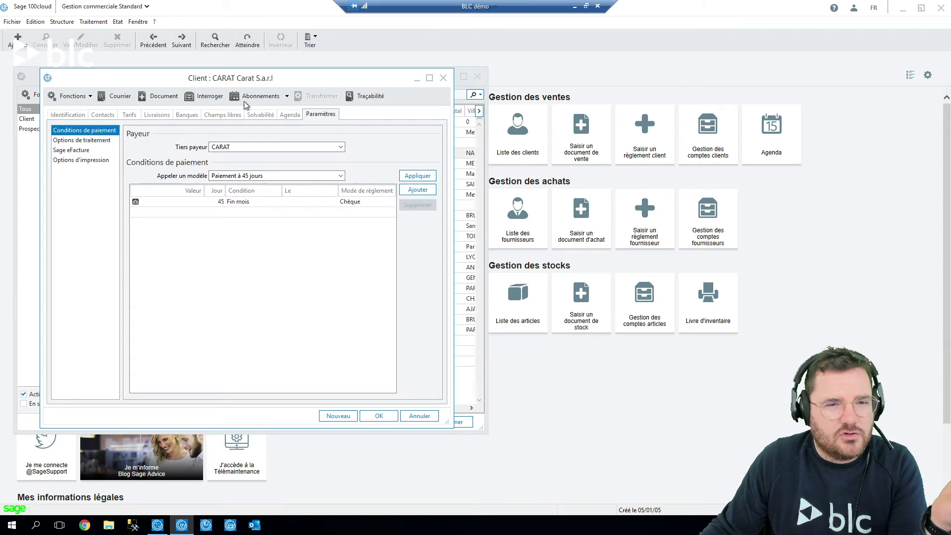
{"action": "left_click", "coordinate": [90, 141]}
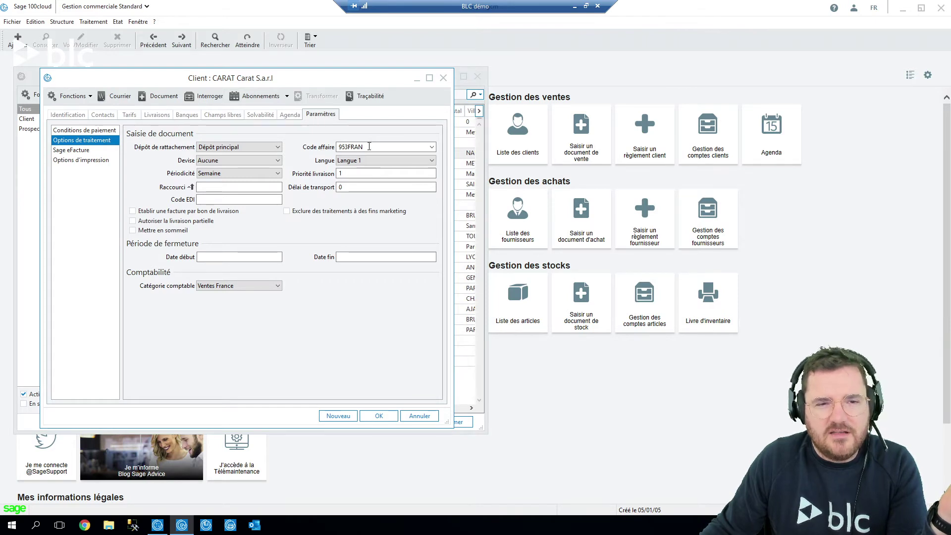
{"action": "left_click_drag", "start_coordinate": [369, 147], "coordinate": [301, 149]}
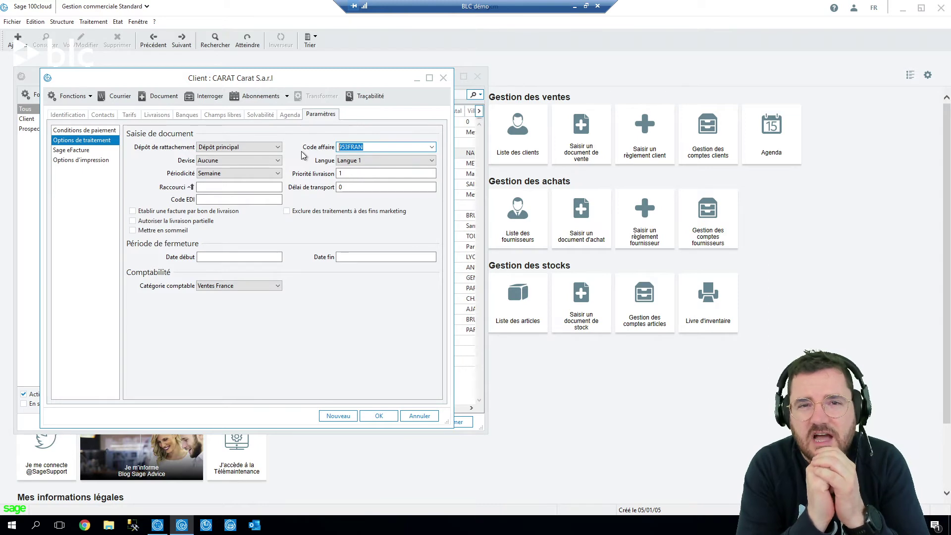
{"action": "left_click", "coordinate": [444, 78]}
{"action": "key", "text": "Escape"}
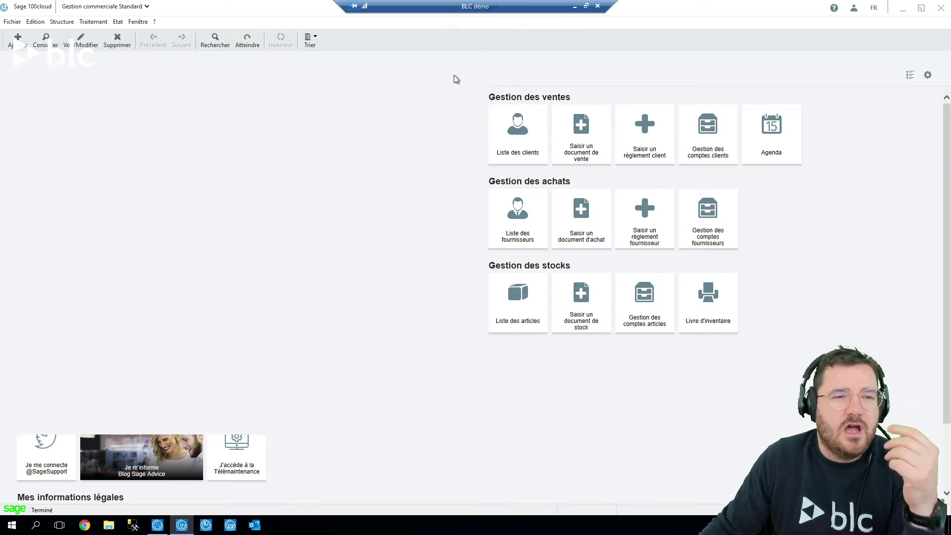
Examine the analytical sections in the accounting parameters of article CHFE01 Fermoir cliquet, and close the article record and list.
{"action": "left_click", "coordinate": [59, 22]}
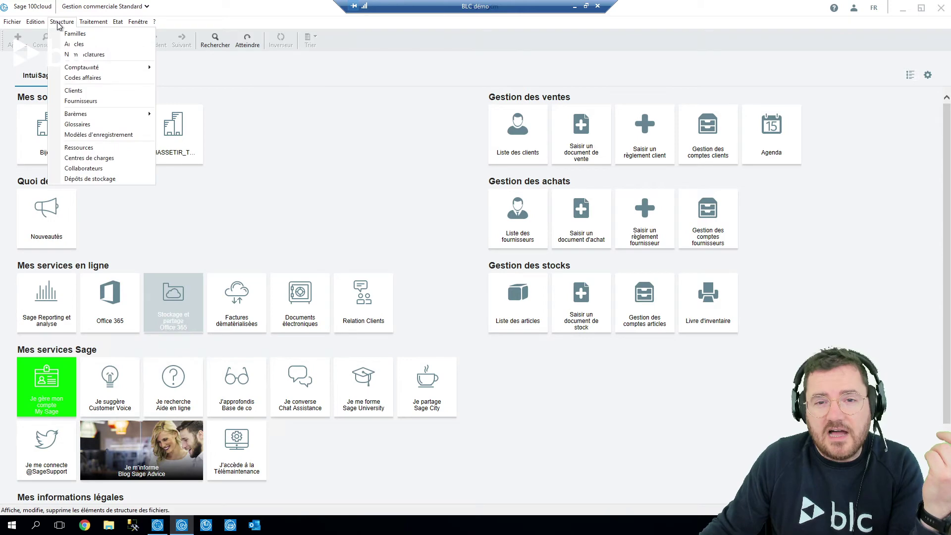
{"action": "left_click", "coordinate": [74, 44]}
{"action": "double_click", "coordinate": [335, 163]}
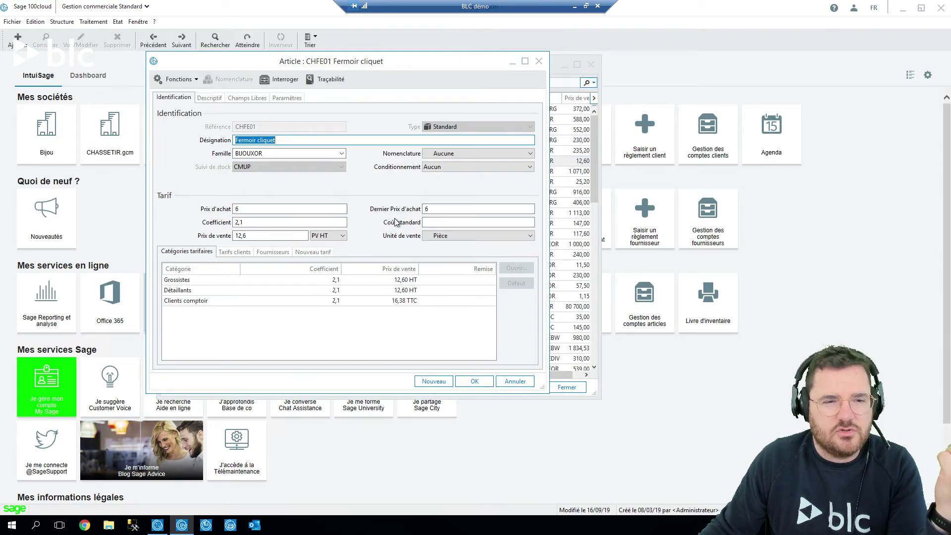
{"action": "left_click", "coordinate": [291, 98]}
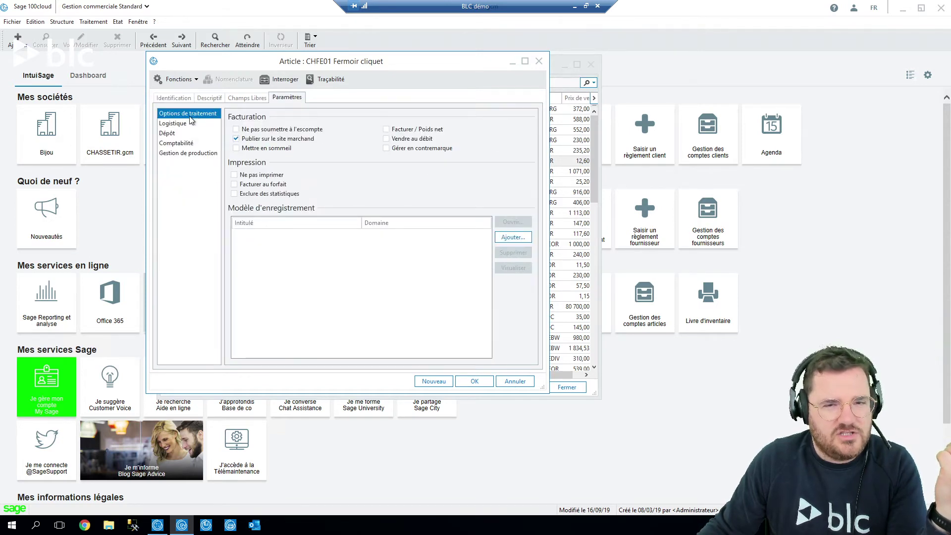
{"action": "left_click", "coordinate": [191, 123]}
{"action": "left_click", "coordinate": [177, 143]}
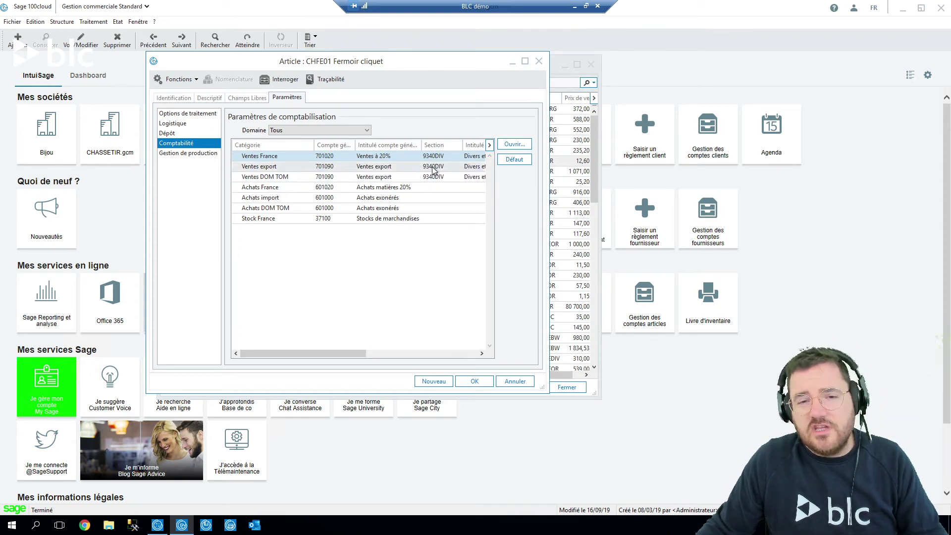
{"action": "left_click", "coordinate": [190, 155]}
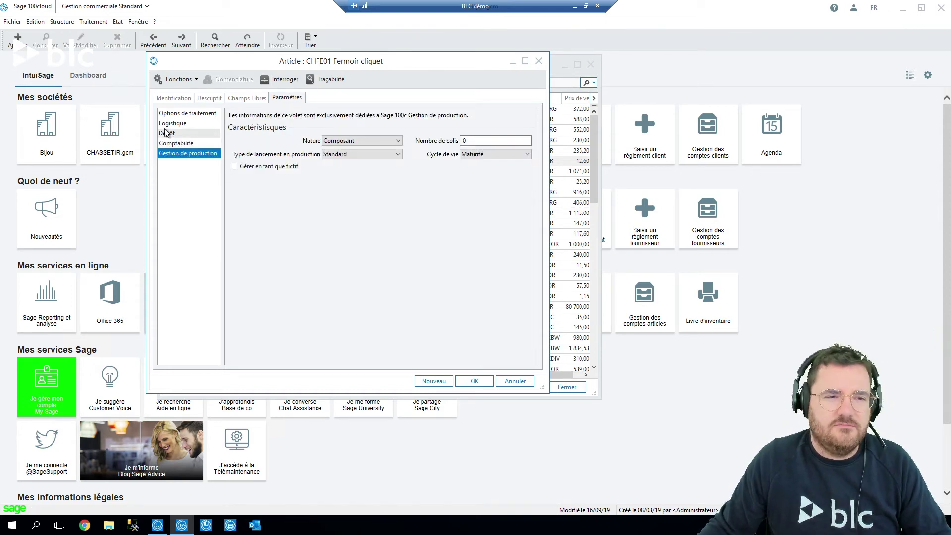
{"action": "left_click", "coordinate": [166, 133]}
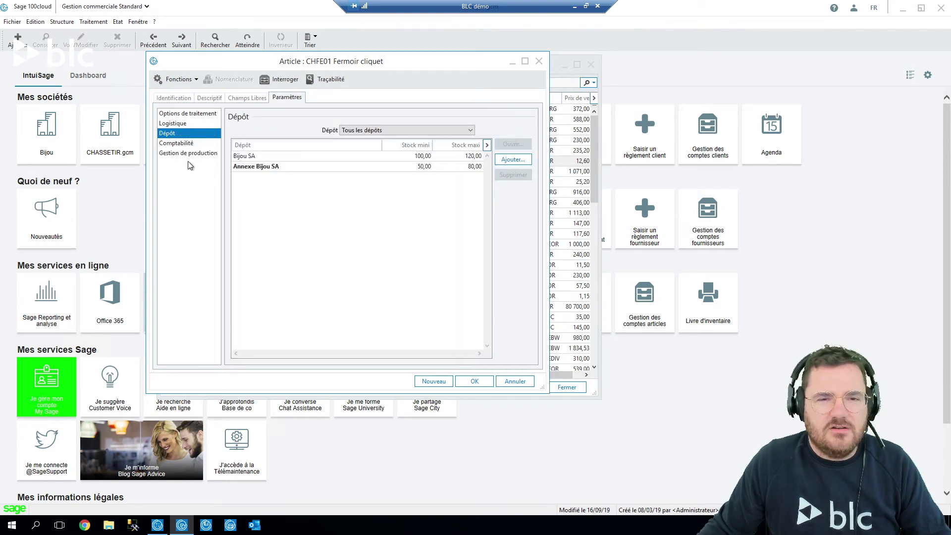
{"action": "left_click", "coordinate": [539, 60]}
{"action": "left_click", "coordinate": [591, 64]}
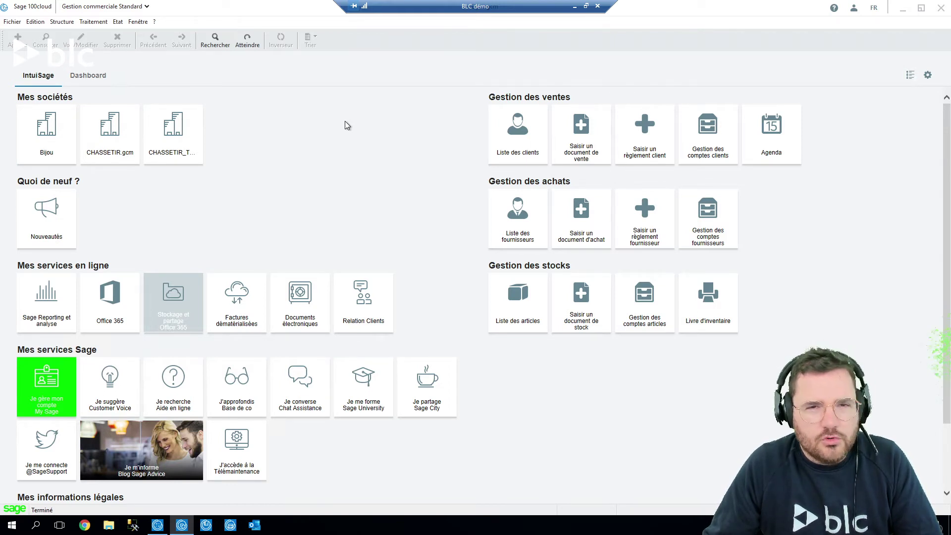
Switch back to Sage 100cloud Comptabilité with the June 2021 Achats journal.
{"action": "left_click", "coordinate": [94, 22]}
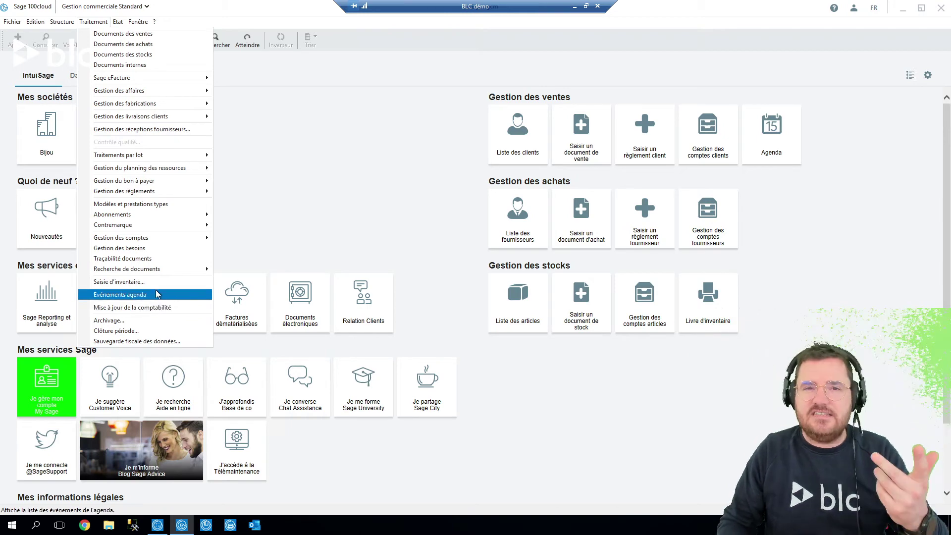
{"action": "left_click", "coordinate": [361, 144]}
{"action": "left_click", "coordinate": [155, 529]}
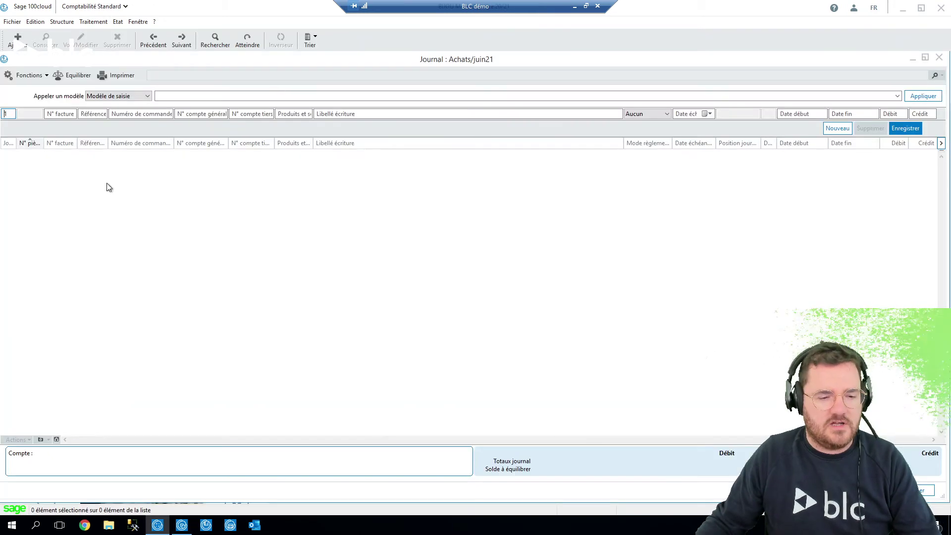
Close the Achats journal and open the February 2021 Ventes marchandises journal from the journal entry list.
{"action": "left_click", "coordinate": [938, 60]}
{"action": "left_click", "coordinate": [85, 22]}
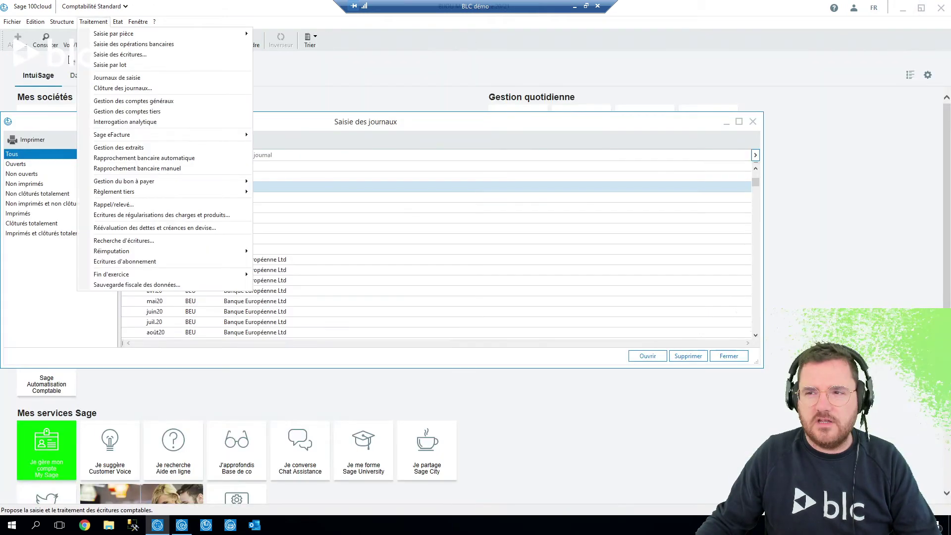
{"action": "left_click", "coordinate": [118, 78]}
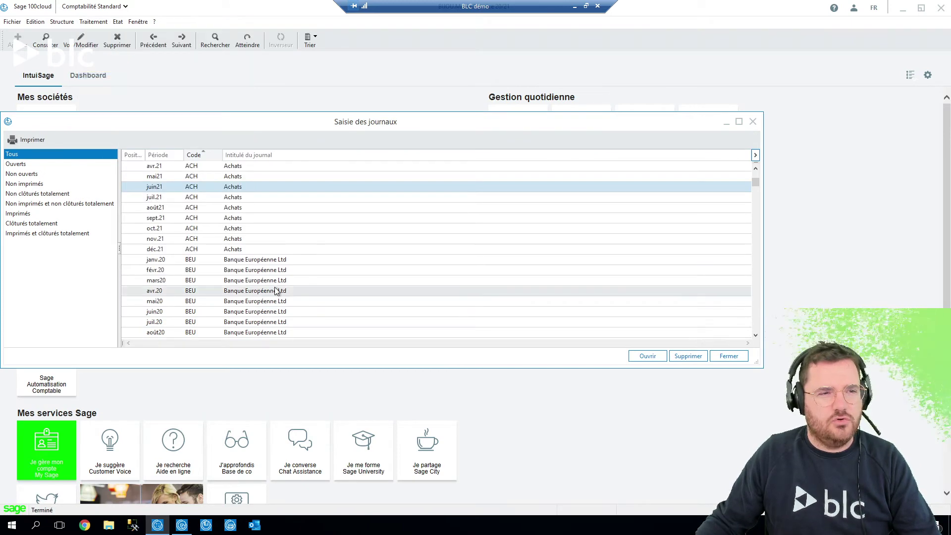
{"action": "scroll", "coordinate": [276, 290], "scroll_direction": "down", "scroll_amount": 15}
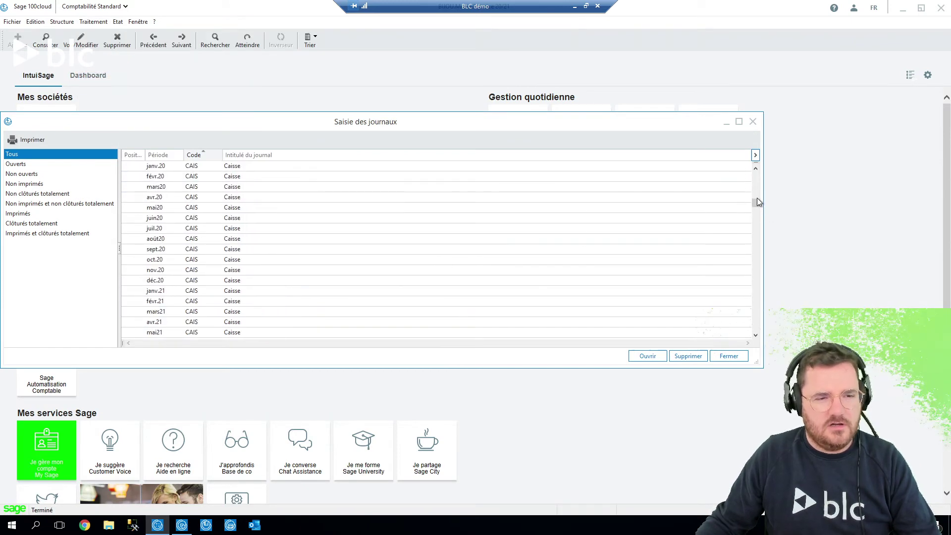
{"action": "left_click_drag", "start_coordinate": [755, 203], "coordinate": [755, 327]}
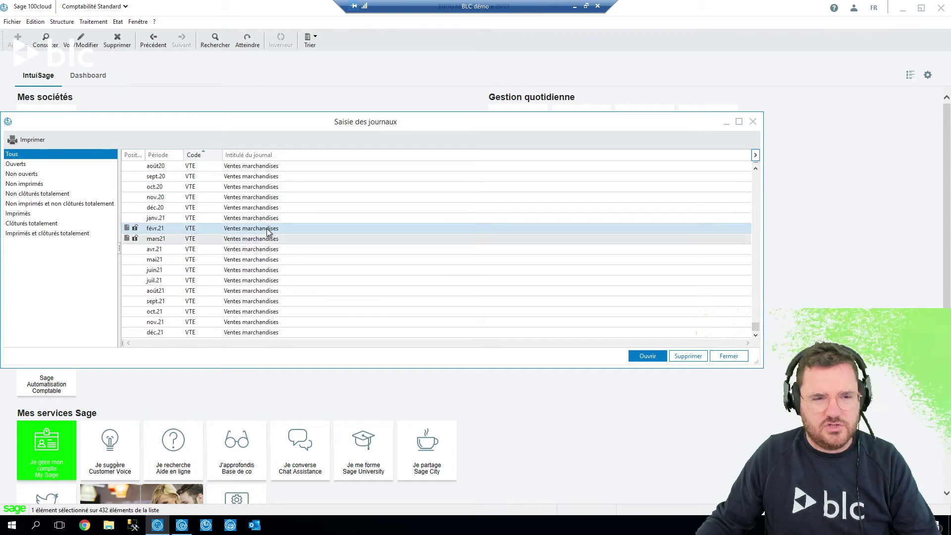
{"action": "double_click", "coordinate": [283, 230]}
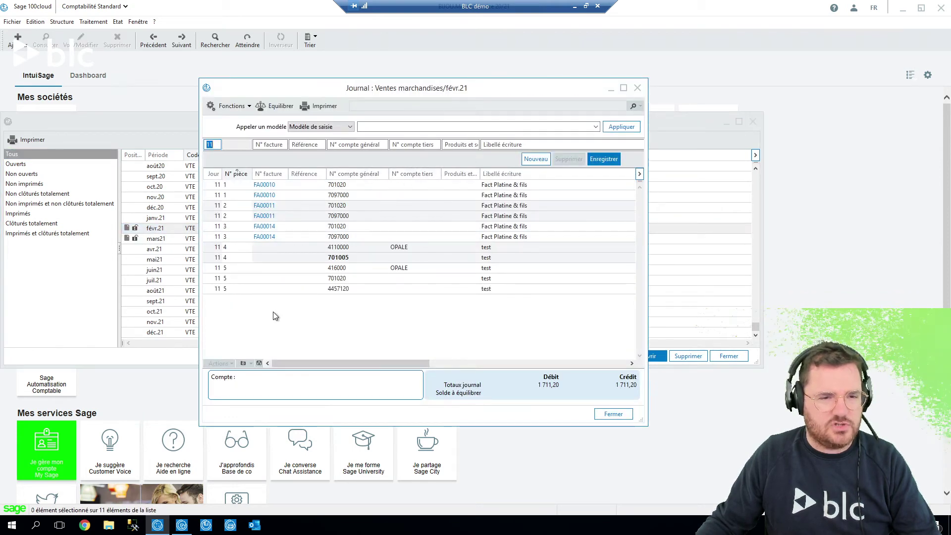
Try to display the analytical breakdown of the bold 701005 entry line, and close the sales journal.
{"action": "left_click", "coordinate": [341, 258]}
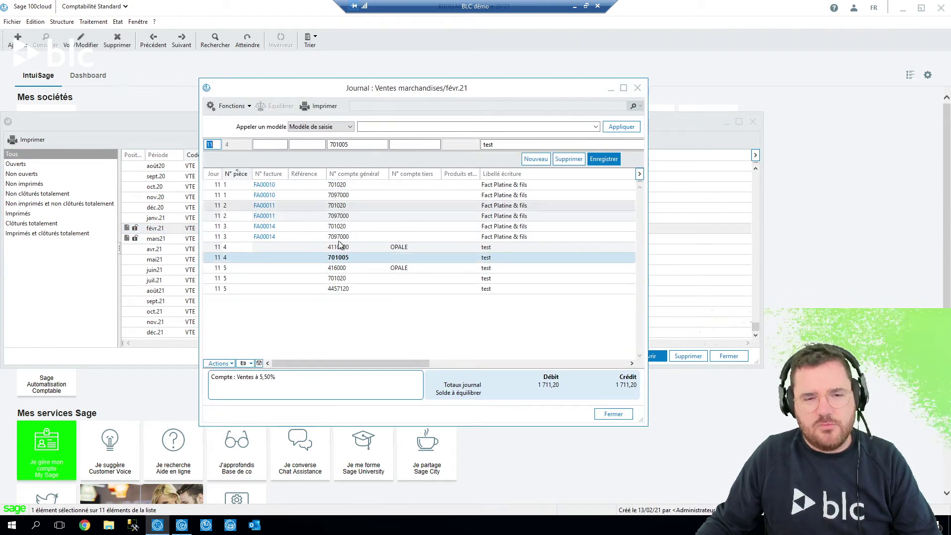
{"action": "left_click", "coordinate": [258, 364]}
{"action": "left_click", "coordinate": [559, 302]}
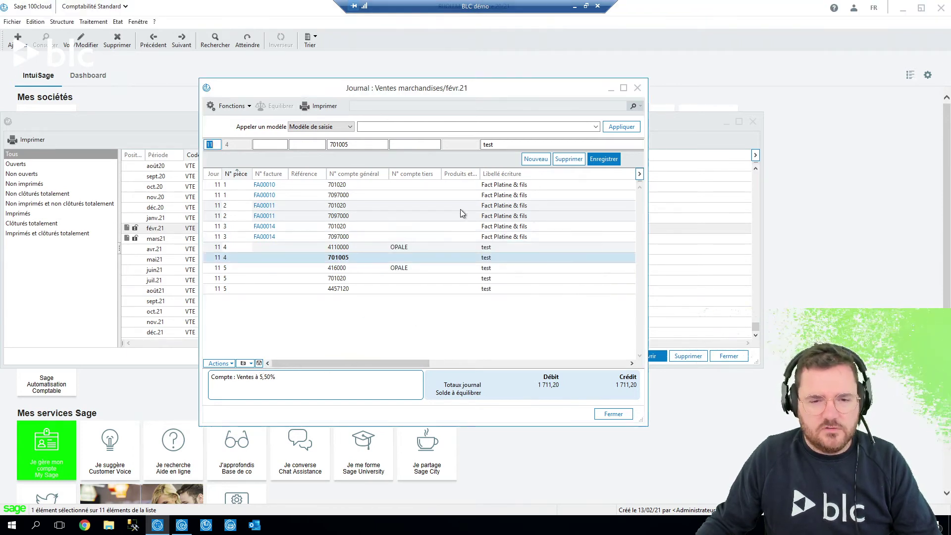
{"action": "left_click", "coordinate": [637, 88]}
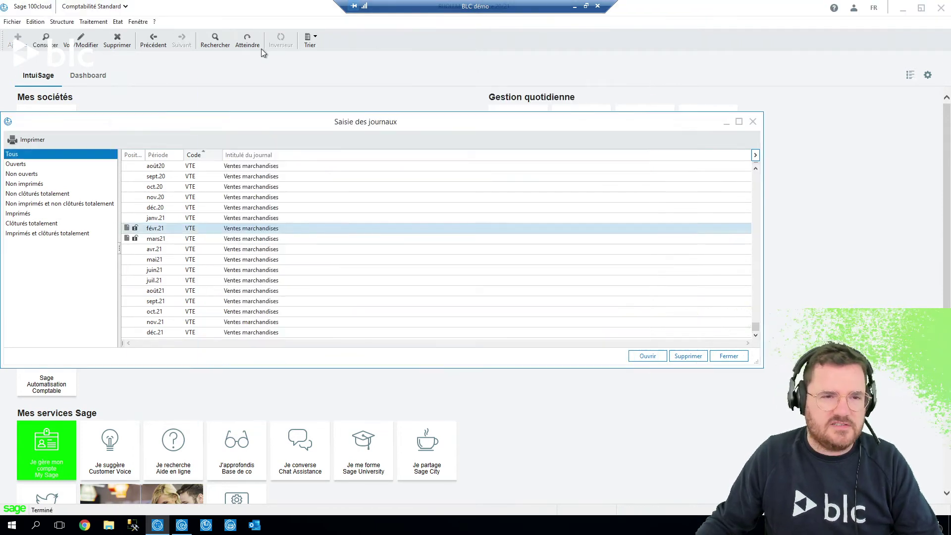
Set up a search and replace on Plan comptable with a first criterion of Numéro between 700 and 799.
{"action": "left_click", "coordinate": [60, 21]}
{"action": "mouse_move", "coordinate": [35, 22]}
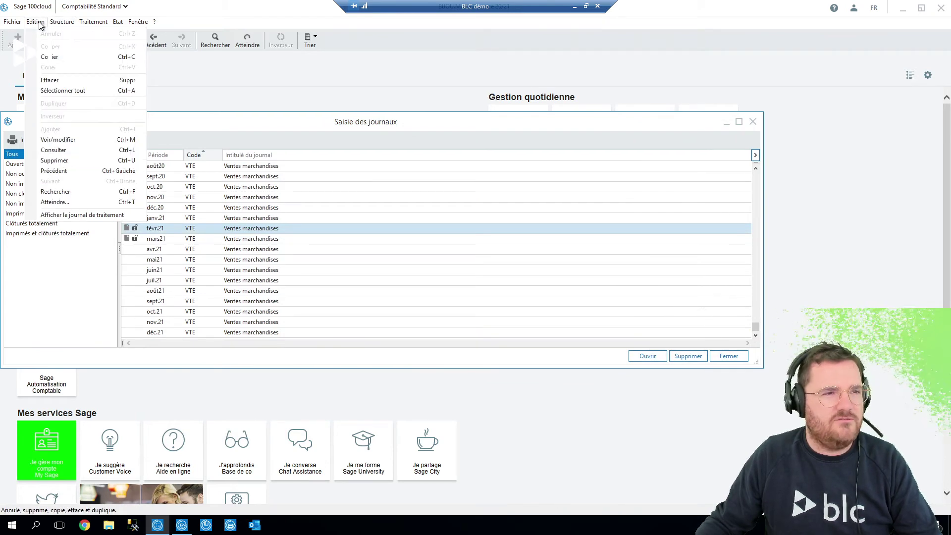
{"action": "left_click", "coordinate": [51, 193]}
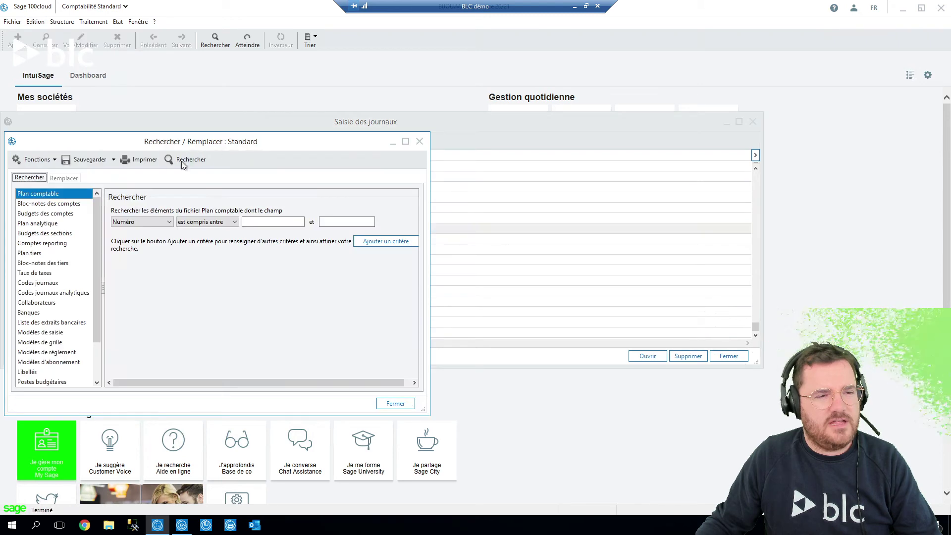
{"action": "left_click", "coordinate": [64, 177]}
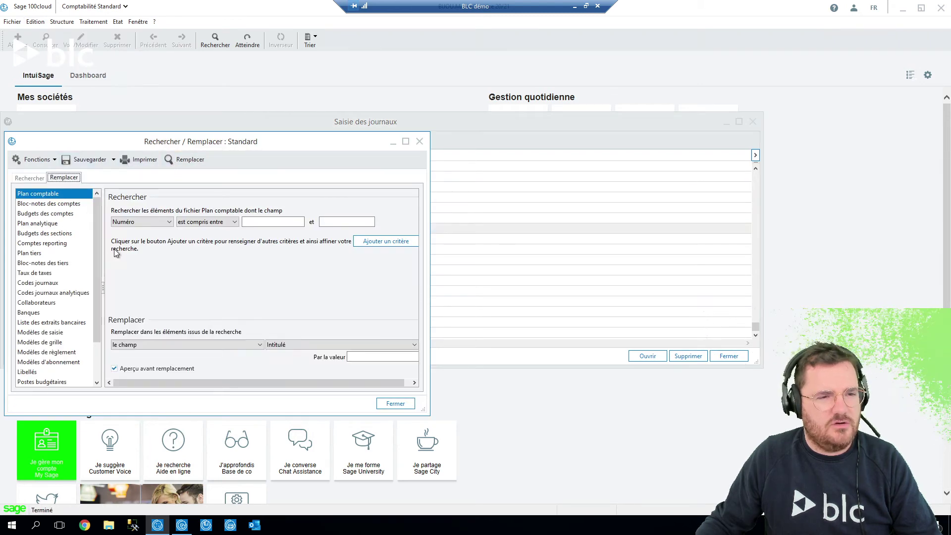
{"action": "left_click", "coordinate": [255, 226]}
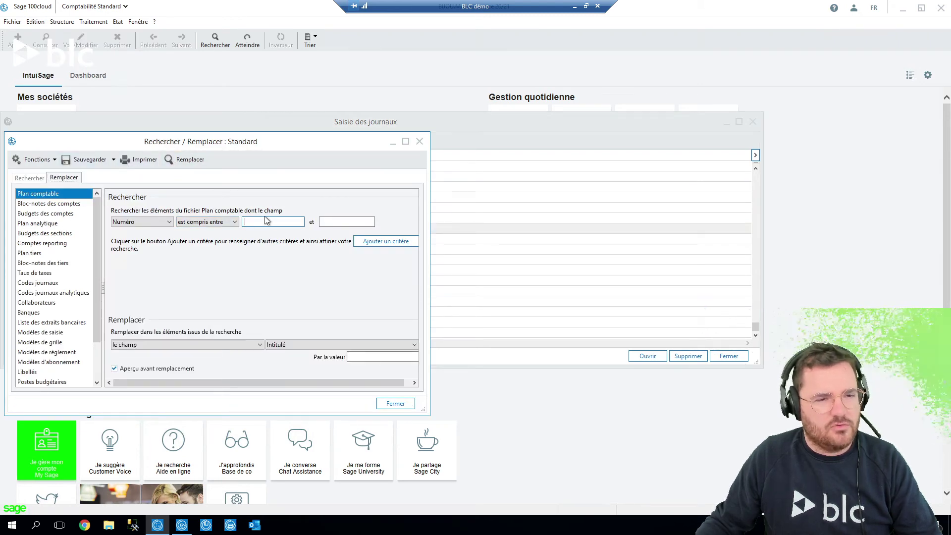
{"action": "type", "text": "700"}
{"action": "left_click", "coordinate": [346, 222]}
{"action": "type", "text": "7"}
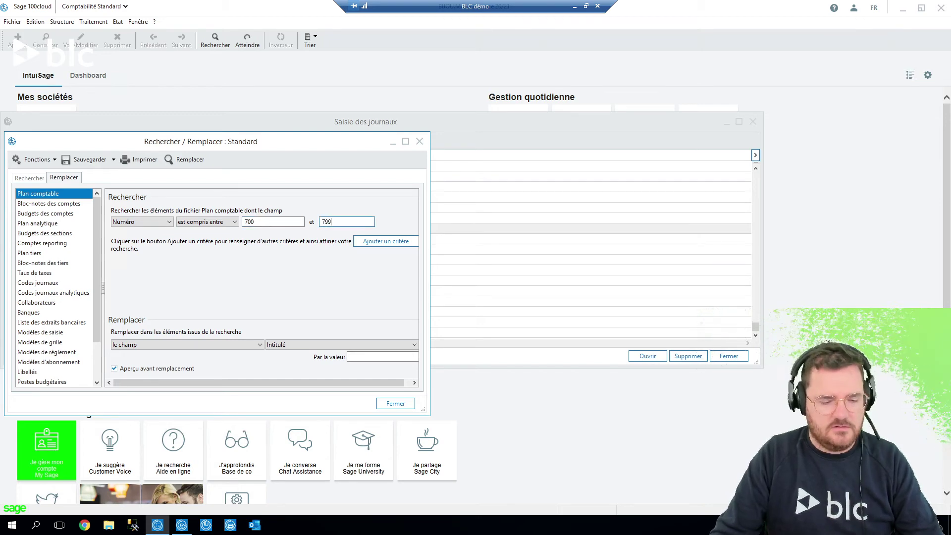
{"action": "type", "text": "99"}
{"action": "left_click", "coordinate": [366, 243]}
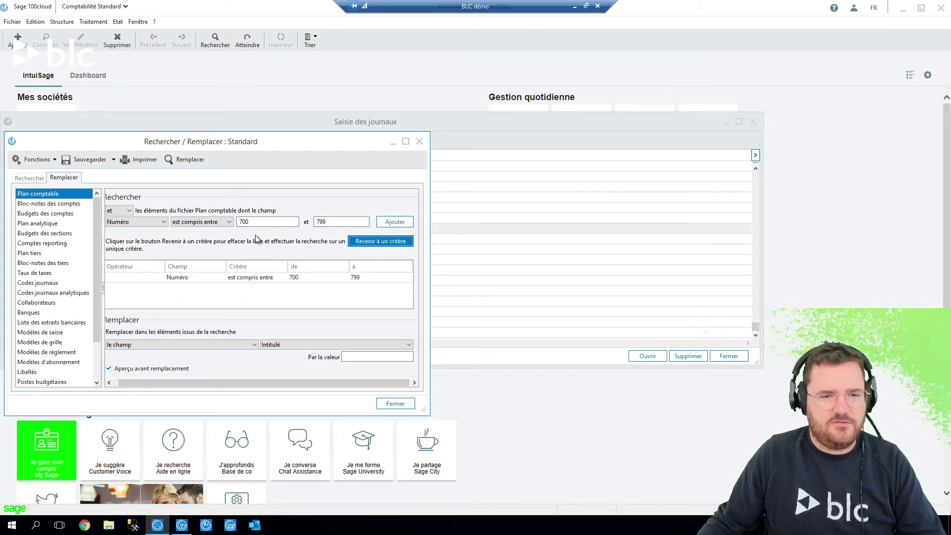
Add a second search criterion for accounts whose Saisie analytique is equal to Non.
{"action": "left_click", "coordinate": [198, 227]}
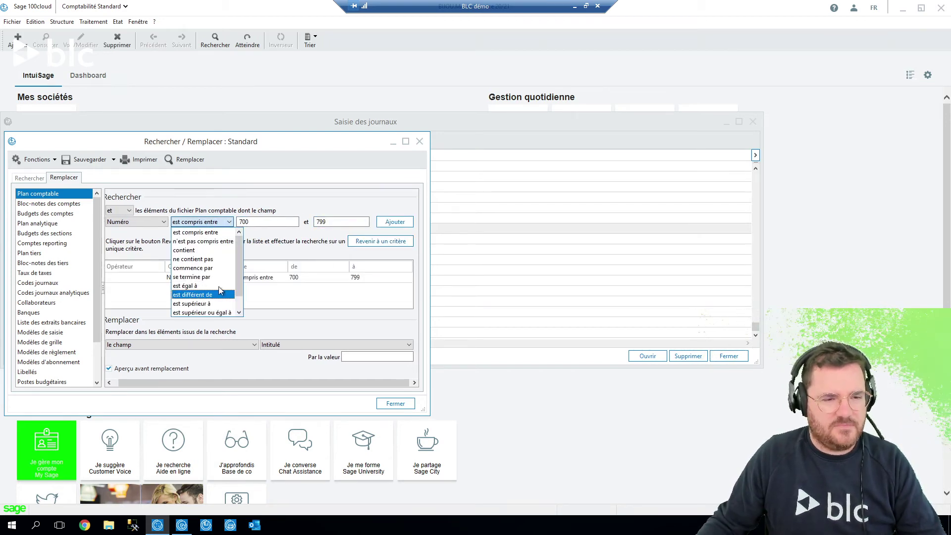
{"action": "left_click", "coordinate": [159, 236]}
{"action": "left_click", "coordinate": [164, 222]}
{"action": "scroll", "coordinate": [161, 292], "scroll_direction": "down", "scroll_amount": 3}
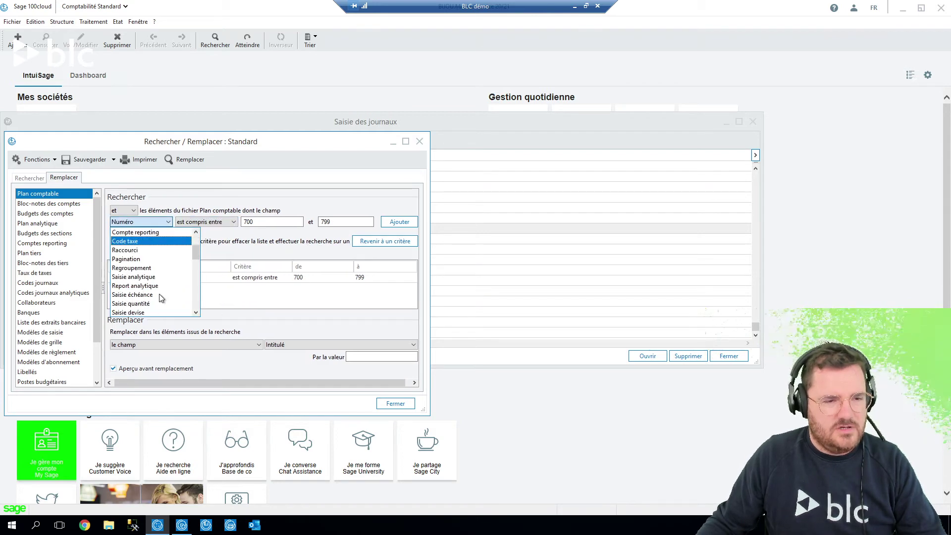
{"action": "left_click", "coordinate": [155, 250]}
{"action": "left_click", "coordinate": [287, 222]}
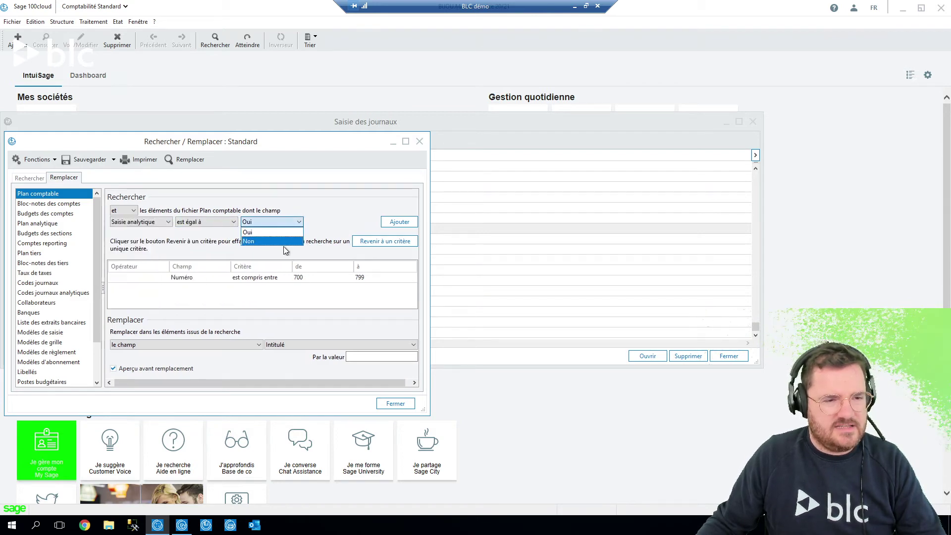
{"action": "left_click", "coordinate": [284, 247]}
{"action": "left_click", "coordinate": [400, 223]}
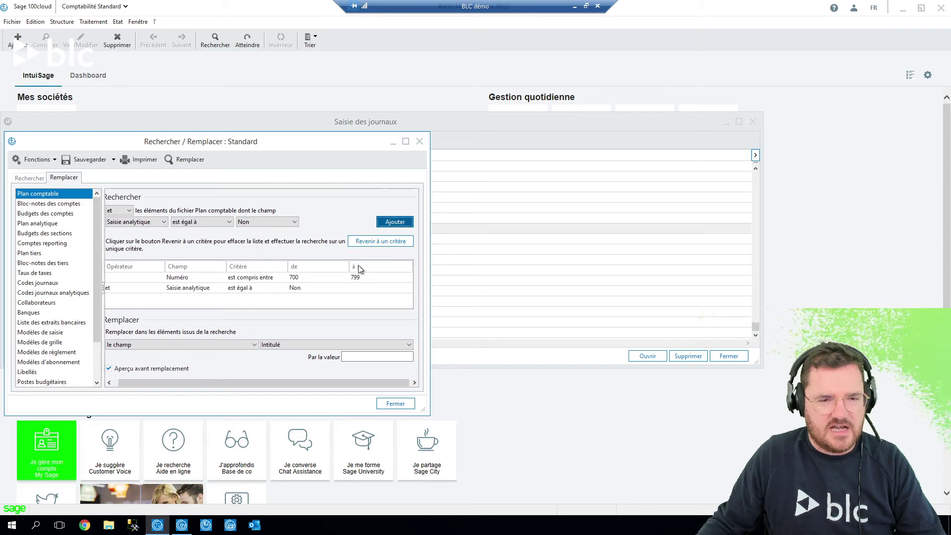
Replace Saisie analytique with Oui for all the accounts found, and close the replacement and search windows.
{"action": "left_click", "coordinate": [362, 342]}
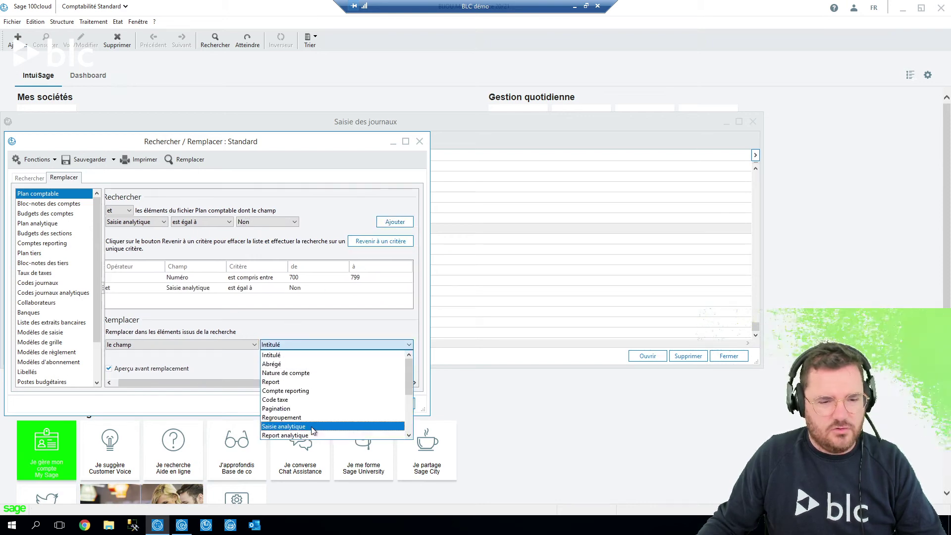
{"action": "left_click", "coordinate": [341, 426]}
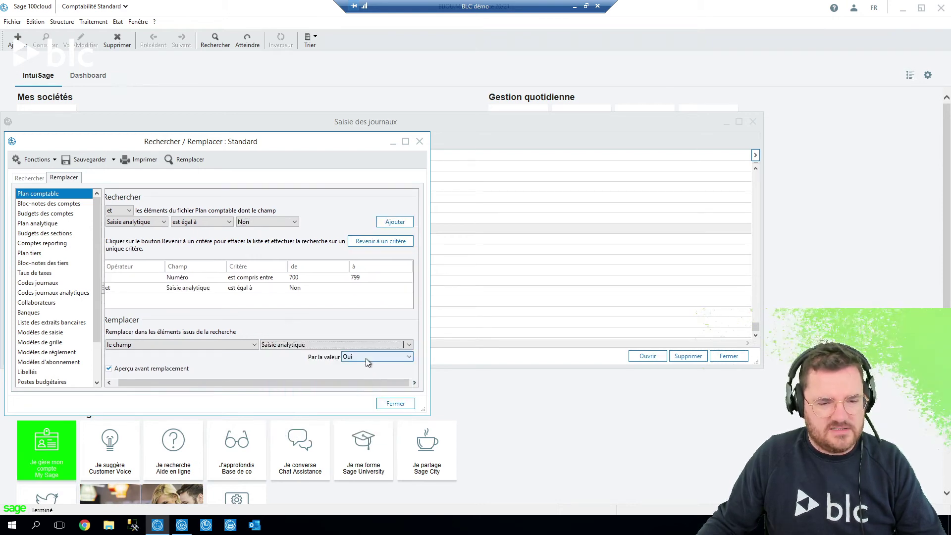
{"action": "left_click", "coordinate": [185, 160]}
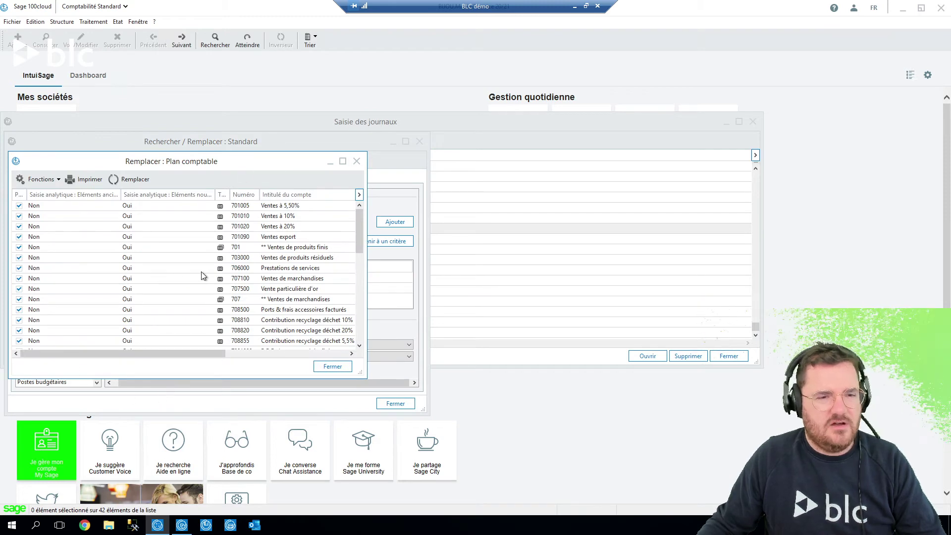
{"action": "left_click", "coordinate": [130, 179]}
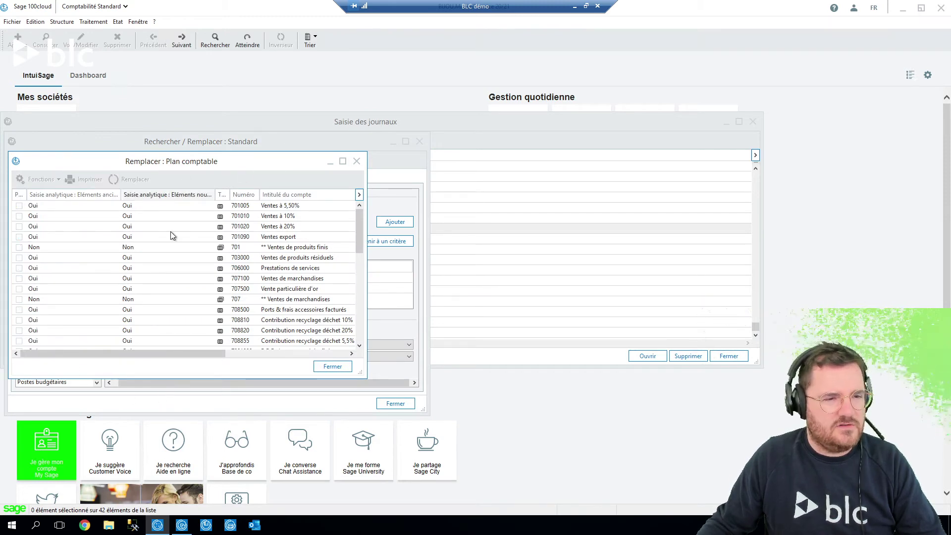
{"action": "left_click", "coordinate": [356, 162]}
{"action": "left_click", "coordinate": [419, 142]}
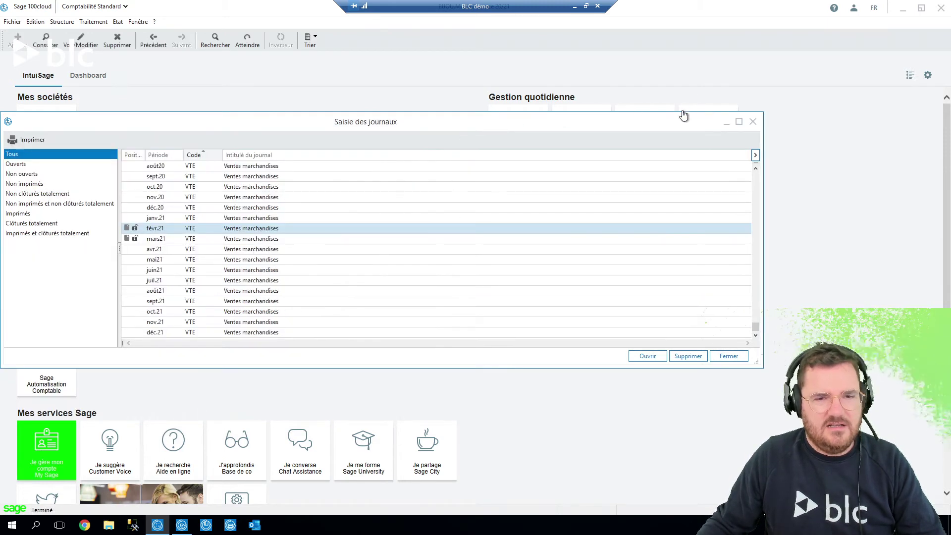
Make sure Autoriser la saisie analytique is enabled for journal code VTE Ventes marchandises, validate it, and close the journal codes list.
{"action": "left_click", "coordinate": [72, 22]}
{"action": "left_click", "coordinate": [74, 117]}
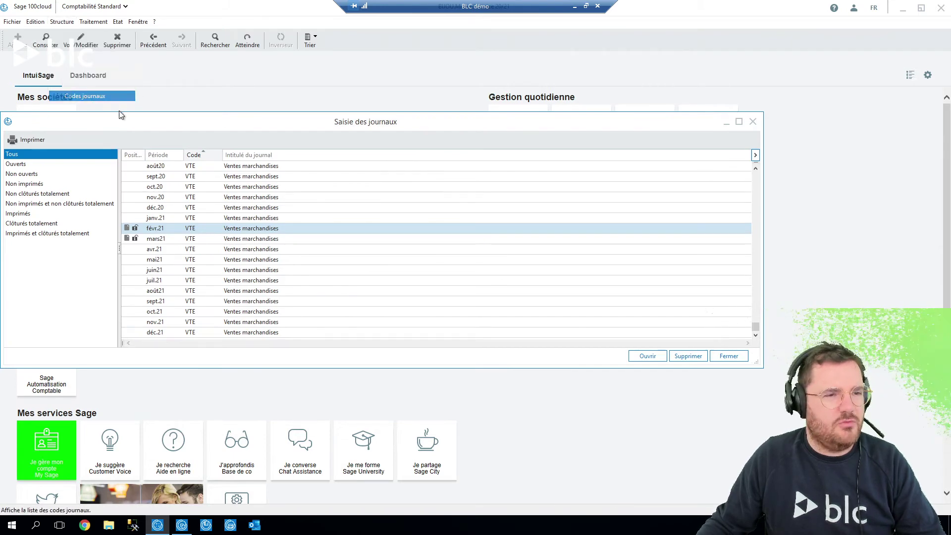
{"action": "double_click", "coordinate": [314, 128]}
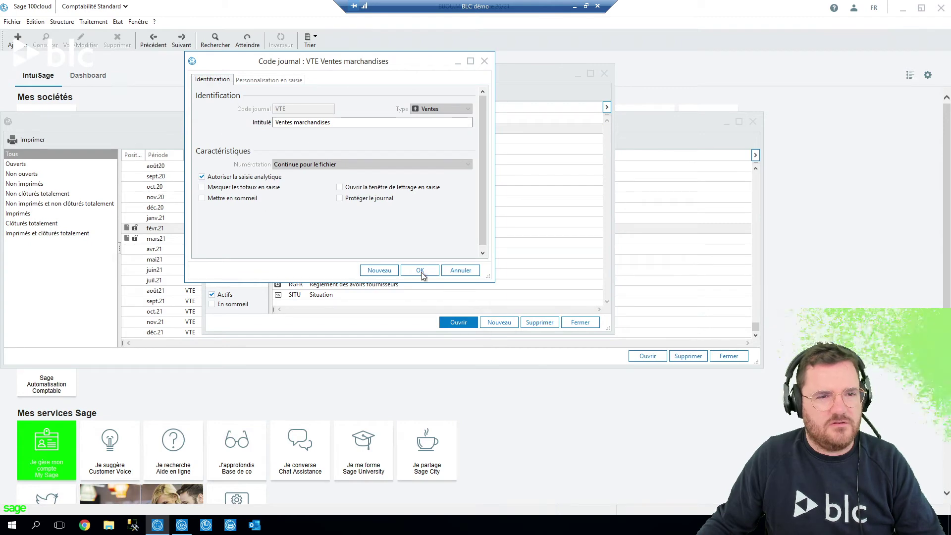
{"action": "left_click", "coordinate": [419, 269]}
{"action": "left_click", "coordinate": [579, 322]}
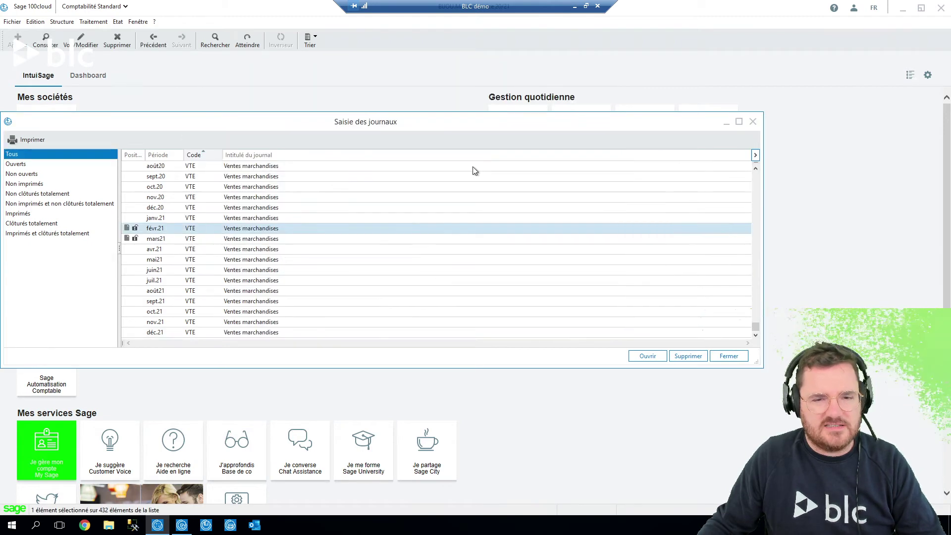
Examine the analytical section of the bold 701005 line in the February 2021 Ventes marchandises journal, and close the journal and list.
{"action": "double_click", "coordinate": [208, 228]}
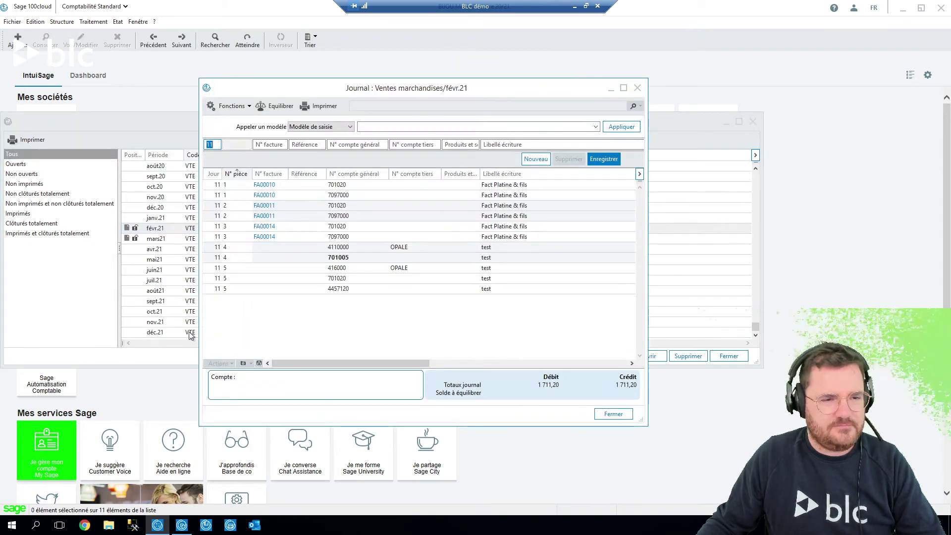
{"action": "double_click", "coordinate": [350, 258]}
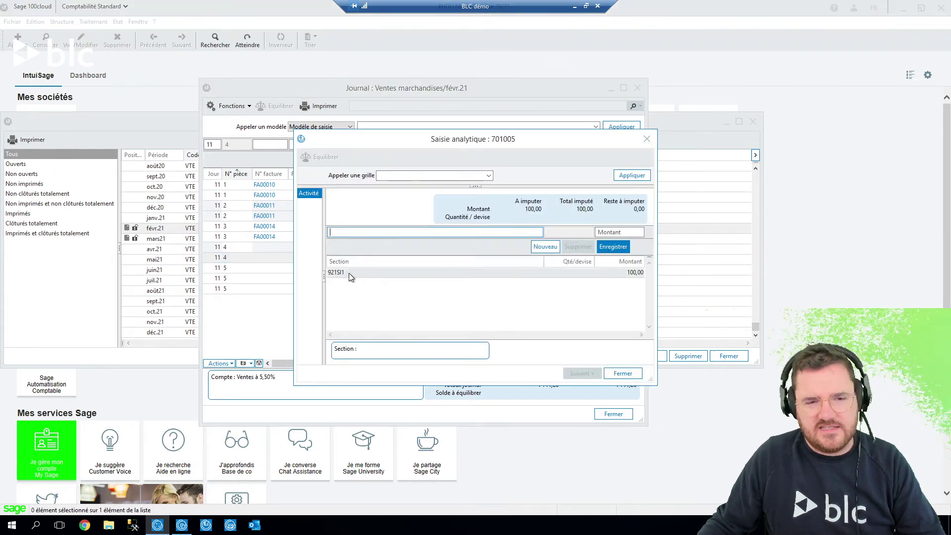
{"action": "left_click", "coordinate": [349, 273]}
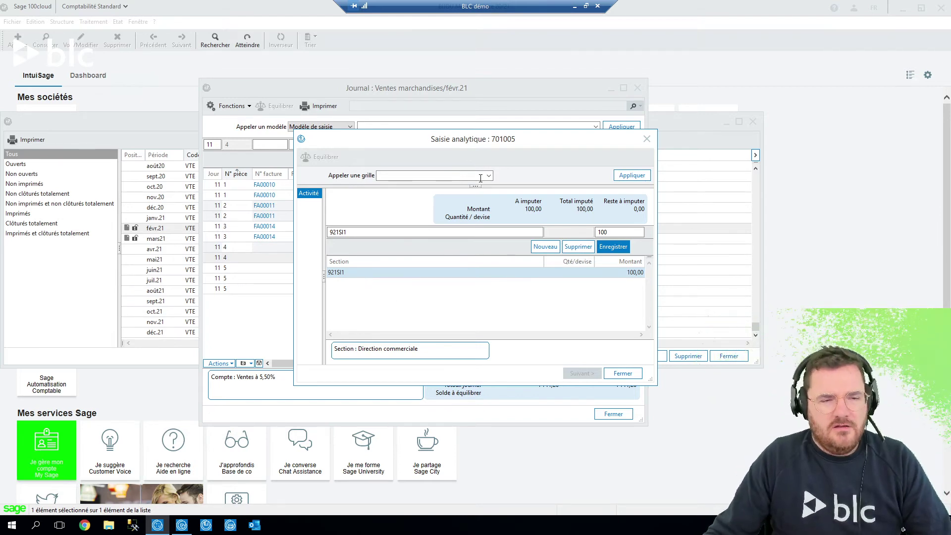
{"action": "left_click", "coordinate": [646, 138]}
{"action": "left_click", "coordinate": [637, 88]}
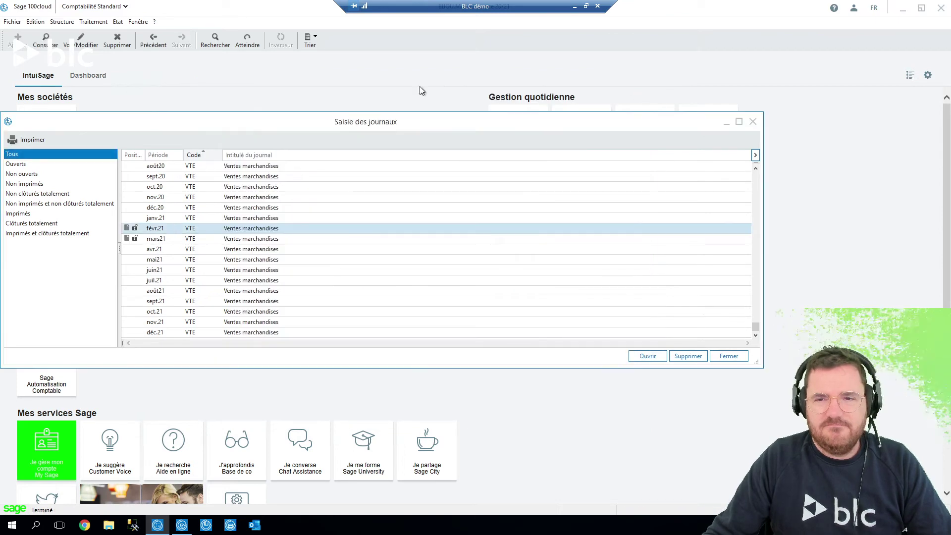
{"action": "left_click", "coordinate": [752, 121]}
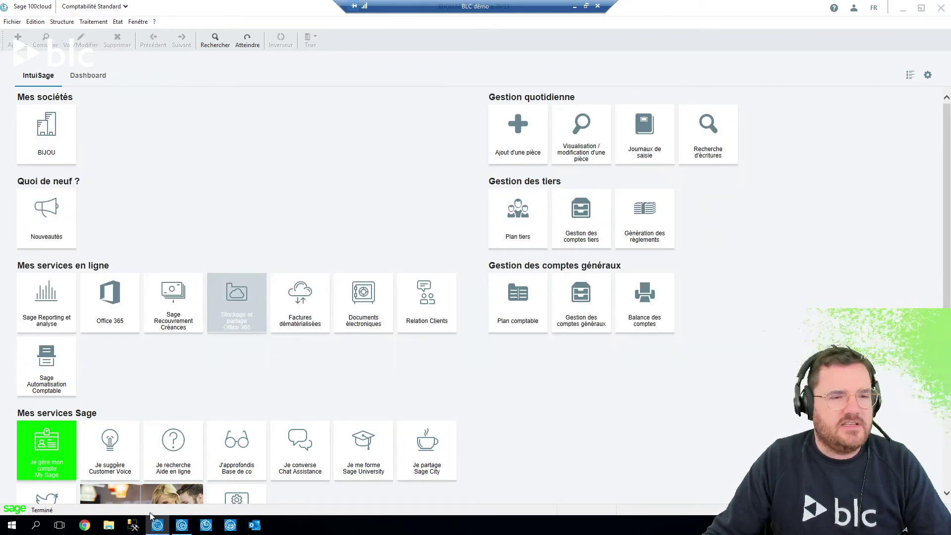
Switch to Sage 100cloud Immobilisations and connect to the company BIJOU with the administrator account.
{"action": "left_click", "coordinate": [231, 525]}
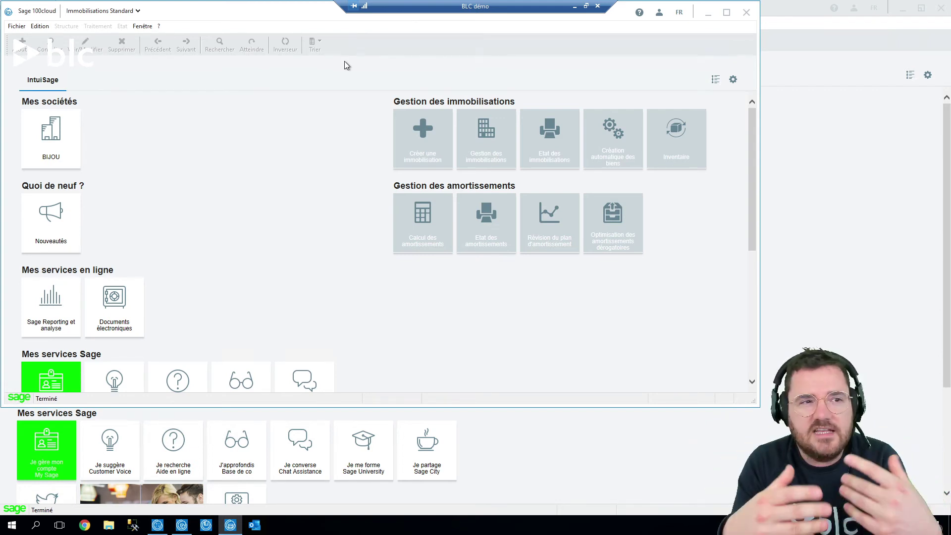
{"action": "left_click", "coordinate": [78, 132]}
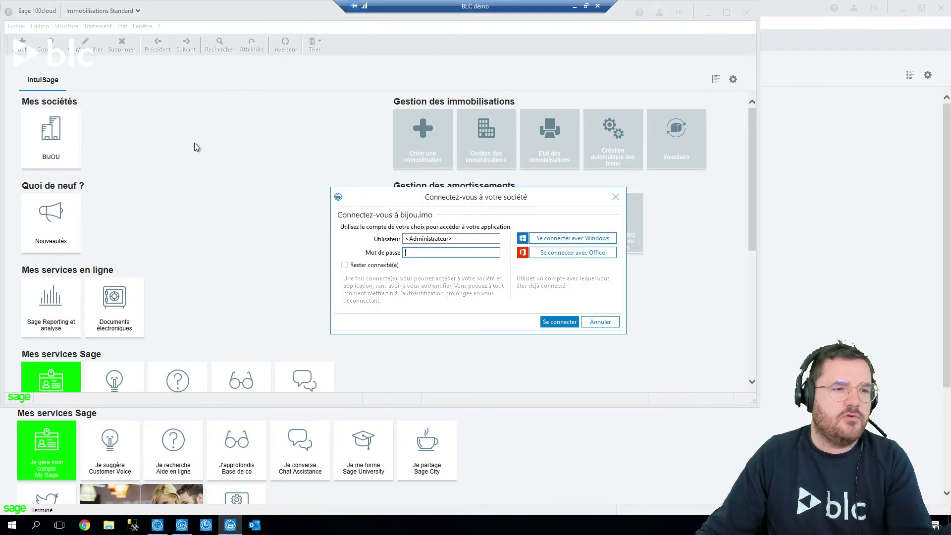
{"action": "key", "text": "Return"}
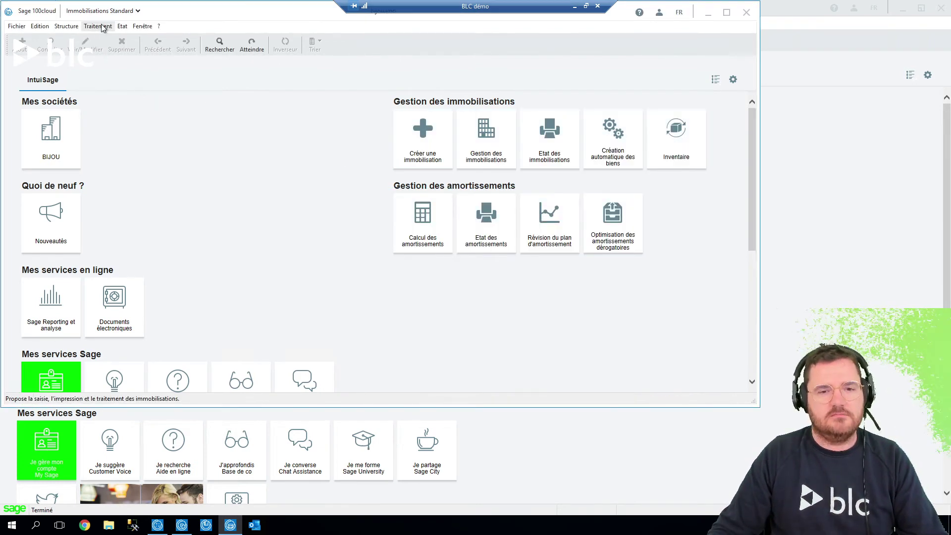
Open the asset family VEHITOURI Véhicules de tourisme from the asset families list and display its Comptabilité settings.
{"action": "left_click", "coordinate": [61, 21]}
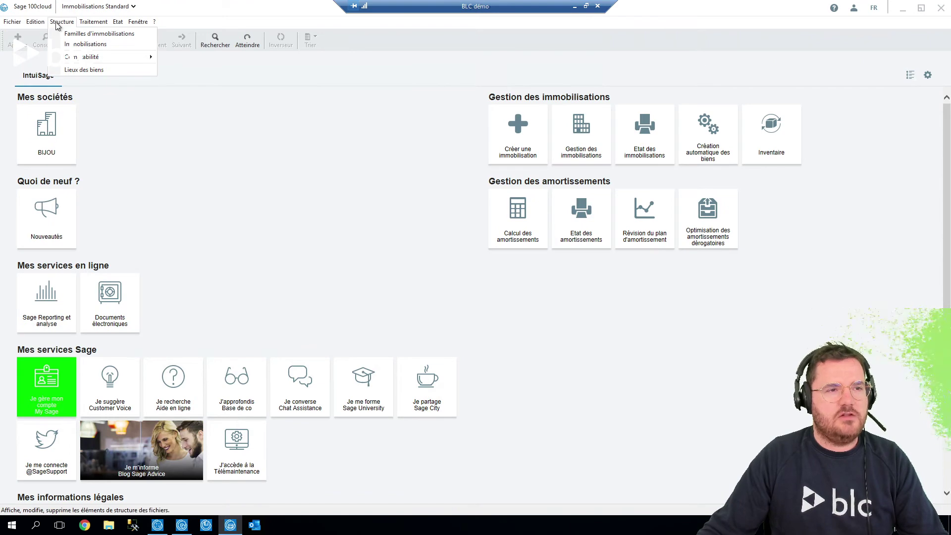
{"action": "left_click", "coordinate": [65, 33]}
{"action": "double_click", "coordinate": [311, 130]}
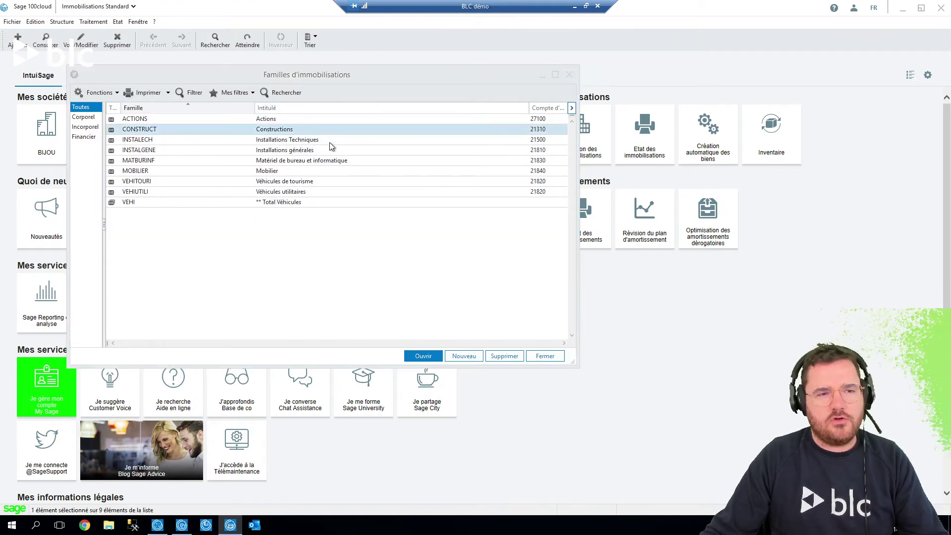
{"action": "left_click", "coordinate": [460, 94]}
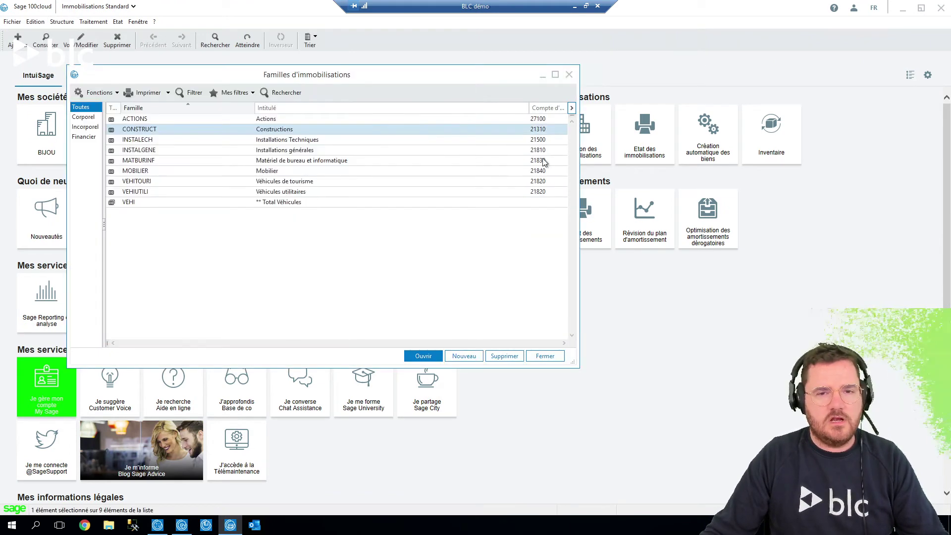
{"action": "double_click", "coordinate": [385, 182]}
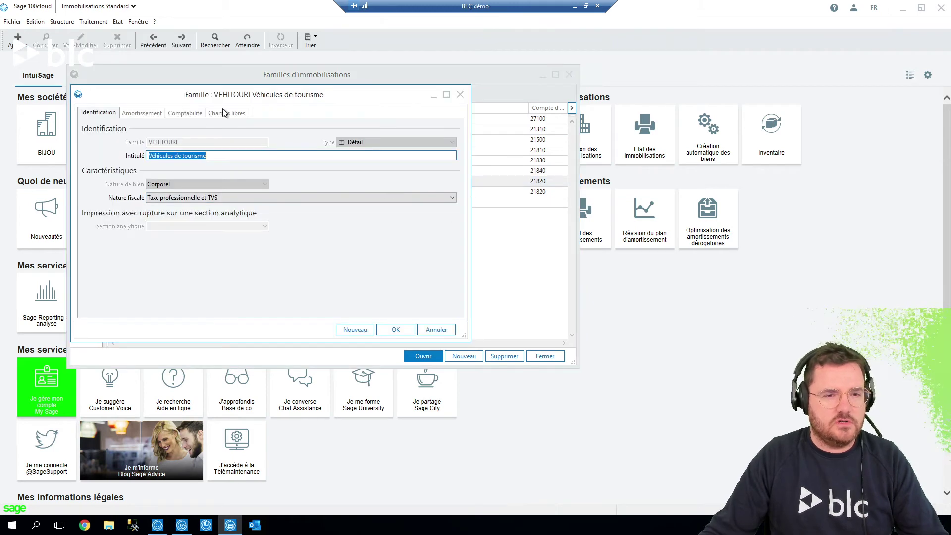
{"action": "left_click", "coordinate": [181, 113]}
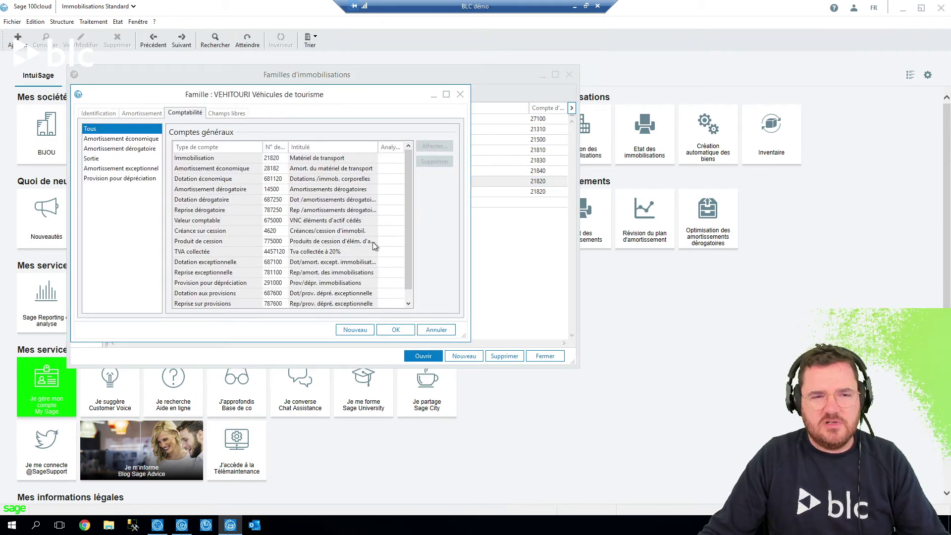
Allocate 100% of the Dotation économique account 681120 to section 921SI3 Direction administrative in the Activité analytical plan.
{"action": "left_click", "coordinate": [292, 179]}
{"action": "left_click", "coordinate": [399, 179]}
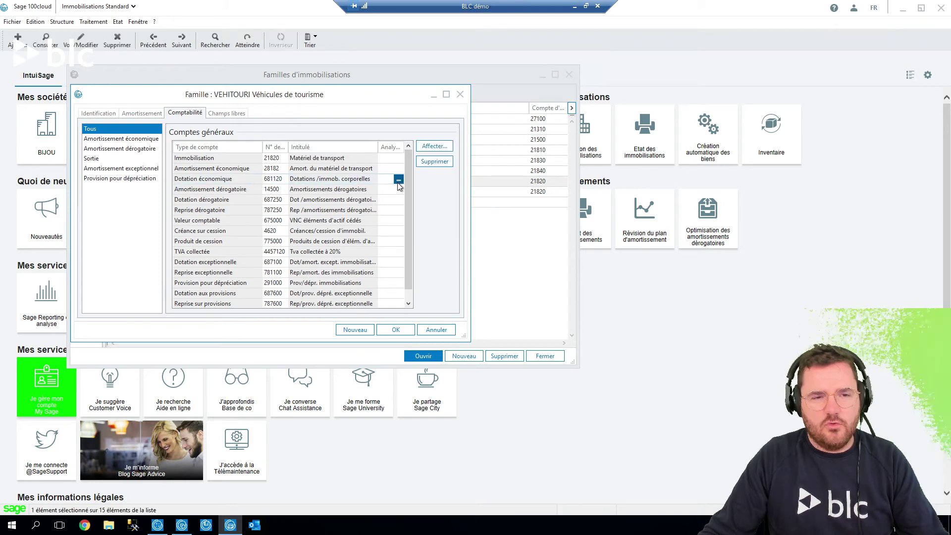
{"action": "left_click", "coordinate": [193, 166]}
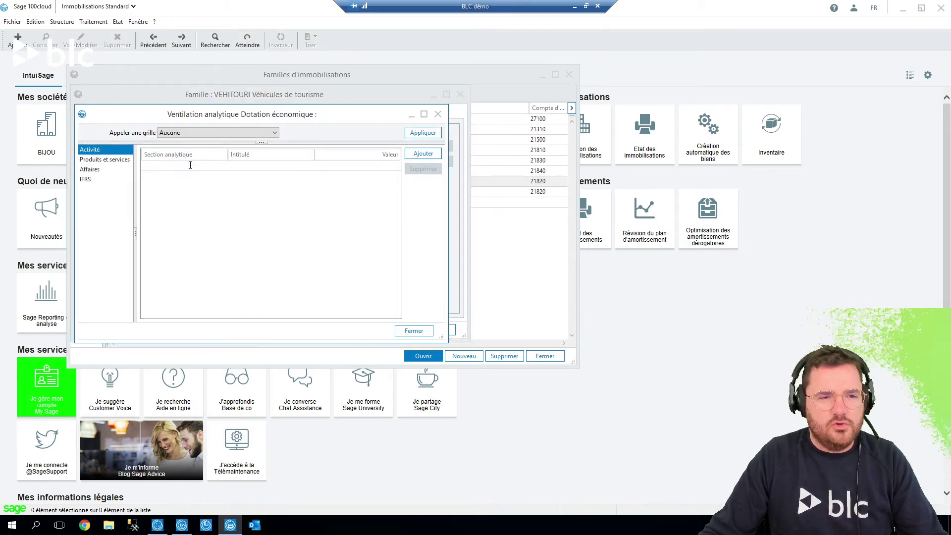
{"action": "left_click", "coordinate": [222, 167]}
{"action": "left_click", "coordinate": [184, 187]}
{"action": "key", "text": "Tab"}
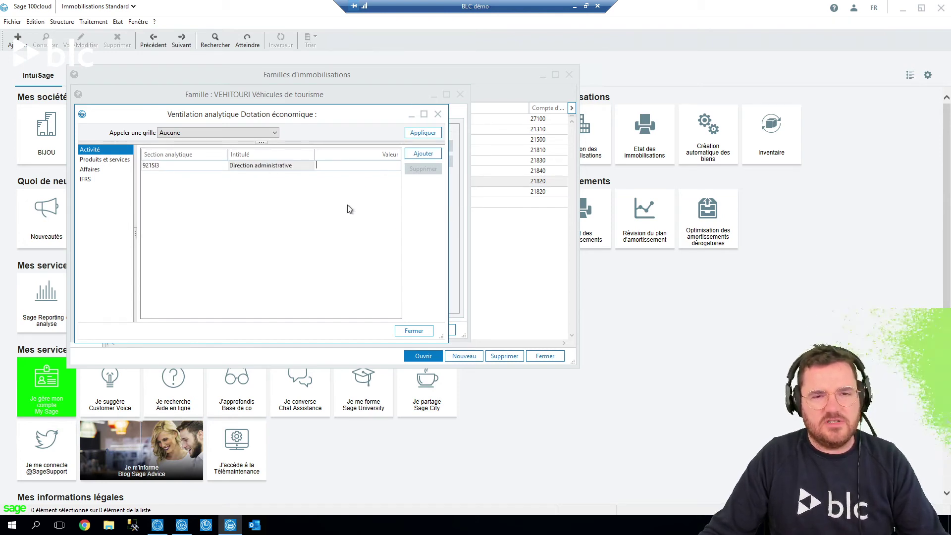
{"action": "type", "text": "100"}
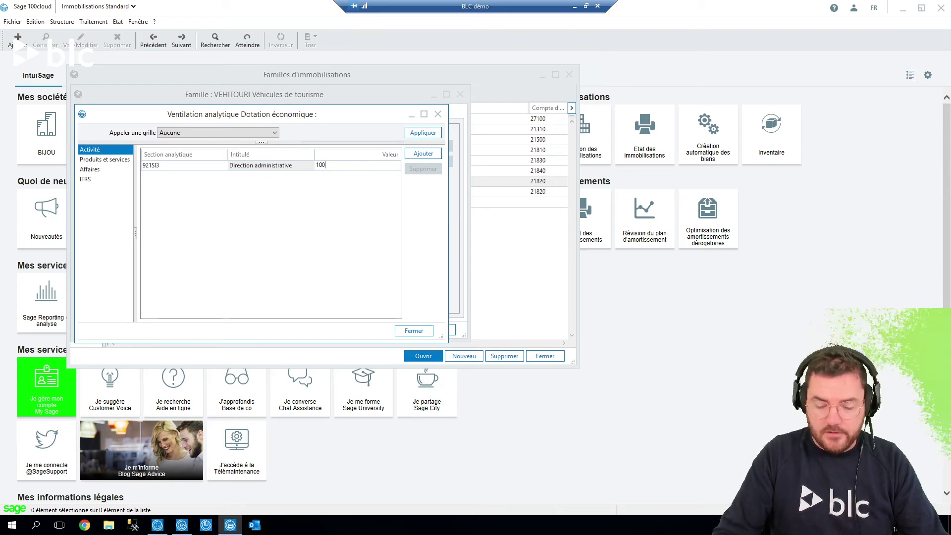
{"action": "type", "text": "%"}
{"action": "key", "text": "Return"}
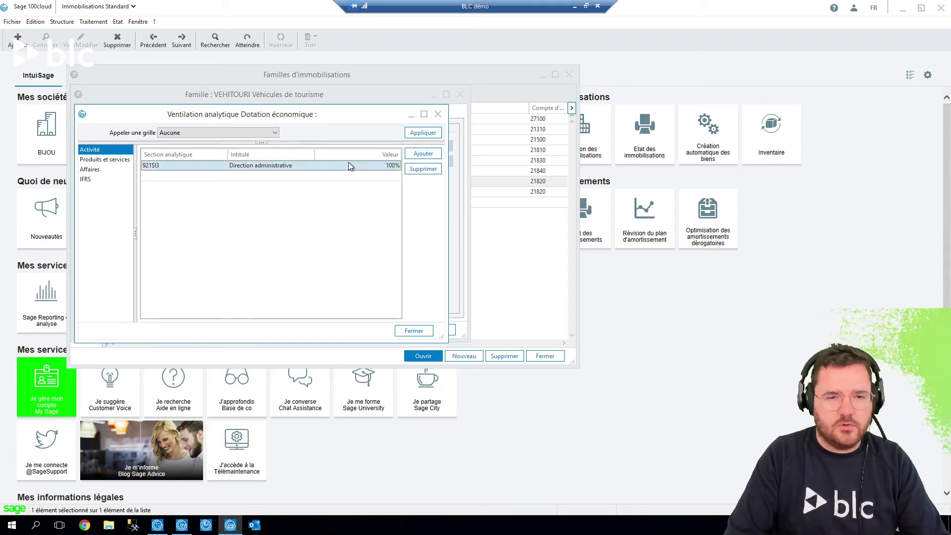
Look through the other analytical plans of the allocation, validate the VEHITOURI family and close the families list.
{"action": "left_click", "coordinate": [105, 160]}
{"action": "left_click", "coordinate": [105, 169]}
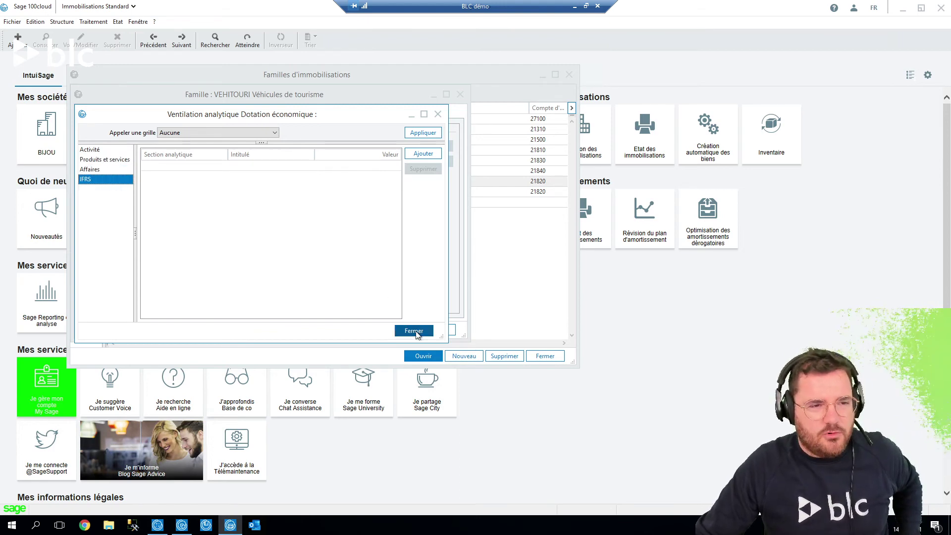
{"action": "left_click", "coordinate": [414, 330]}
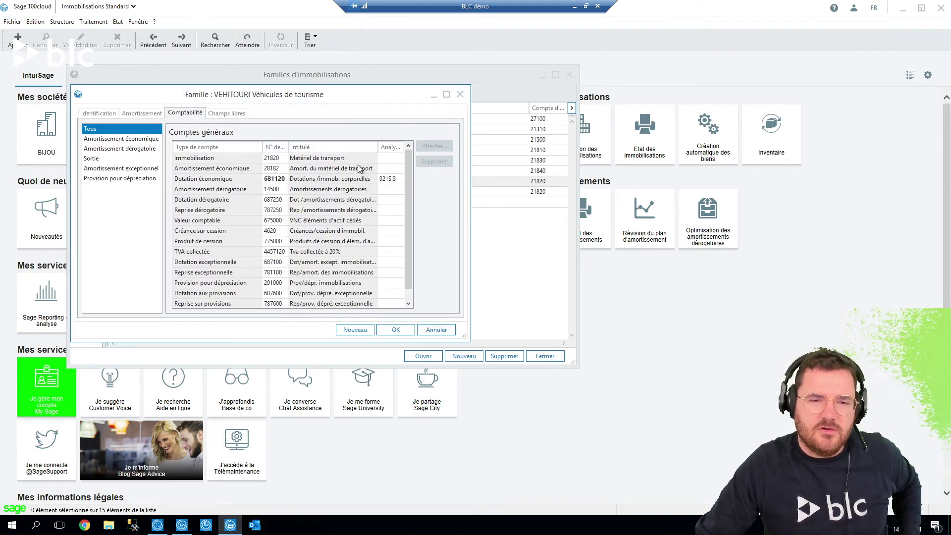
{"action": "left_click", "coordinate": [396, 328]}
{"action": "left_click", "coordinate": [545, 355]}
Examine the period and processing options of Mise à jour de la comptabilité, and close the window.
{"action": "left_click", "coordinate": [91, 22]}
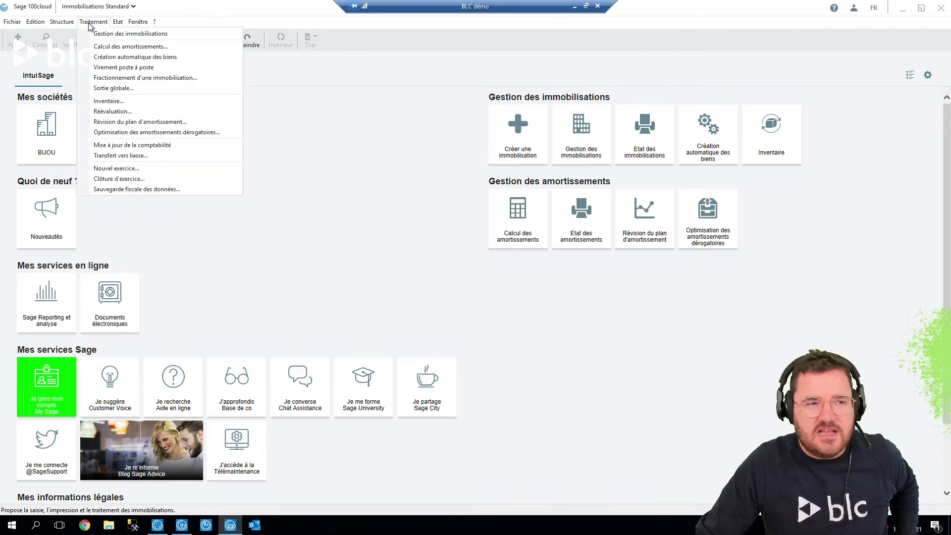
{"action": "left_click", "coordinate": [123, 146]}
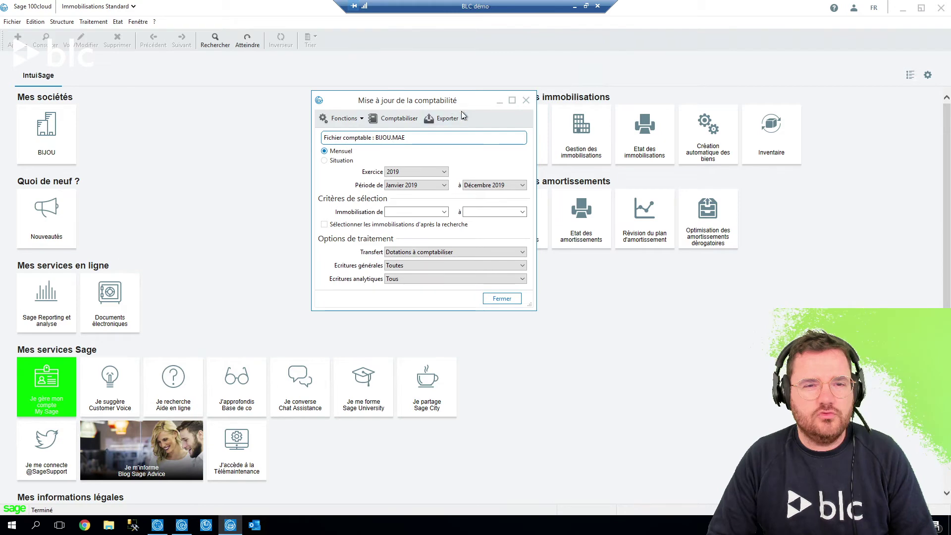
{"action": "left_click", "coordinate": [525, 101]}
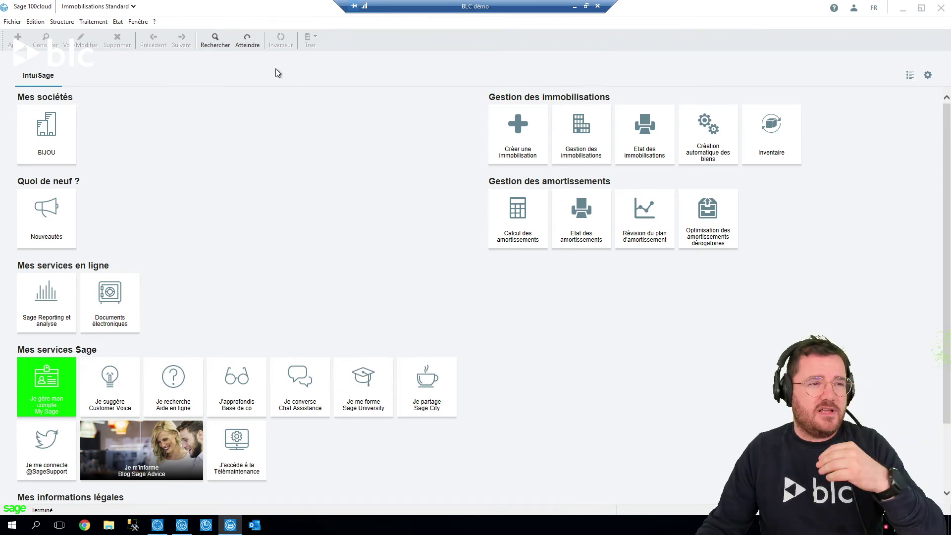
Switch to Sage 100cloud Comptabilité and open the list of analytical plan sections.
{"action": "left_click", "coordinate": [61, 21]}
{"action": "left_click", "coordinate": [67, 35]}
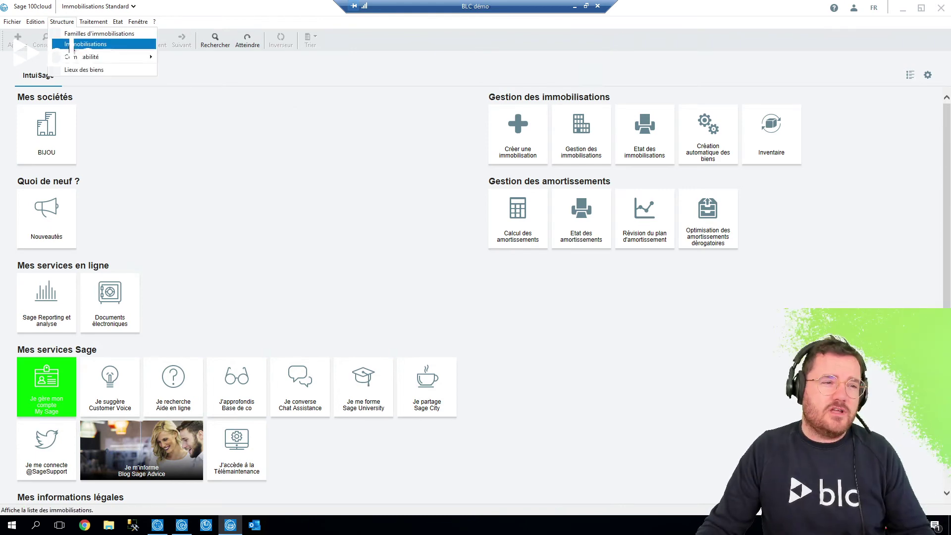
{"action": "left_click", "coordinate": [898, 10]}
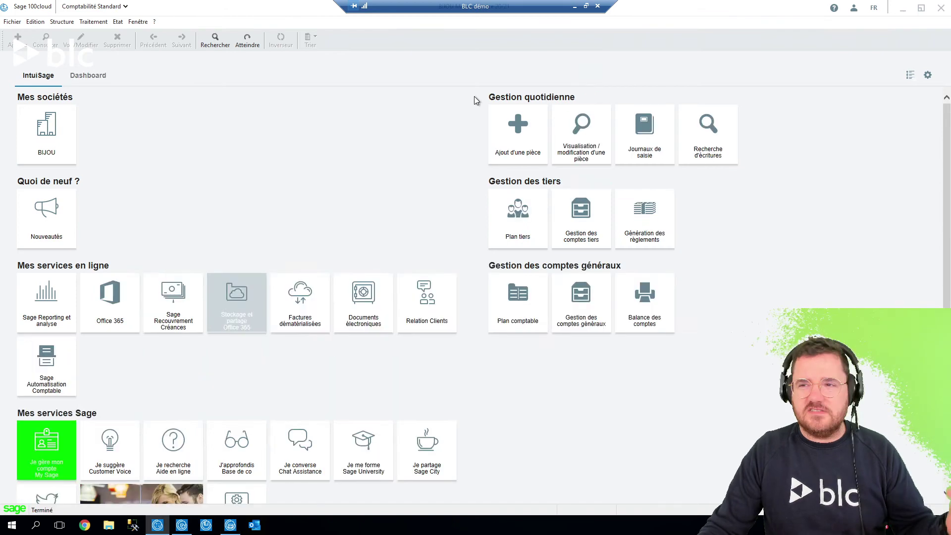
{"action": "left_click", "coordinate": [62, 21]}
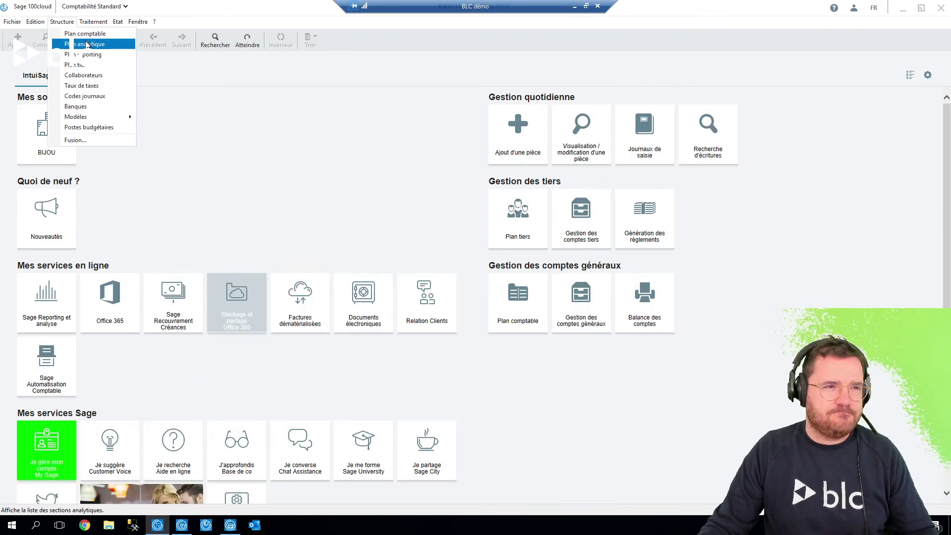
{"action": "left_click", "coordinate": [66, 44]}
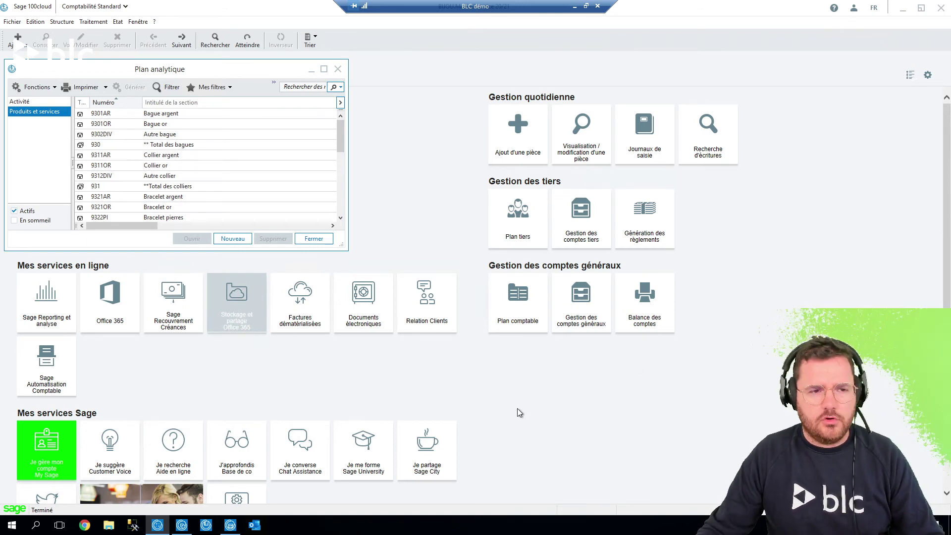
Open the analytical parameters of the company and examine the Plan analytique and Information libre settings.
{"action": "left_click", "coordinate": [13, 22]}
{"action": "left_click", "coordinate": [29, 79]}
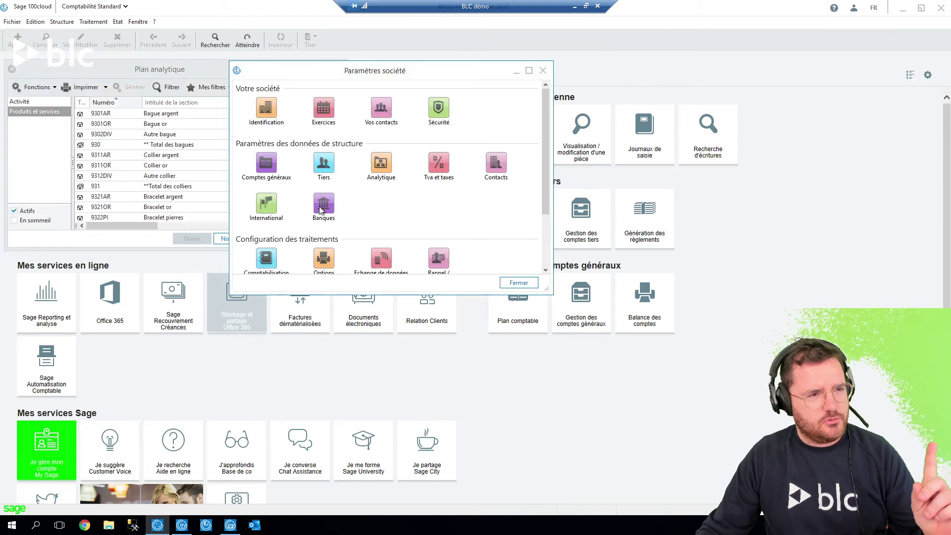
{"action": "left_click", "coordinate": [382, 178]}
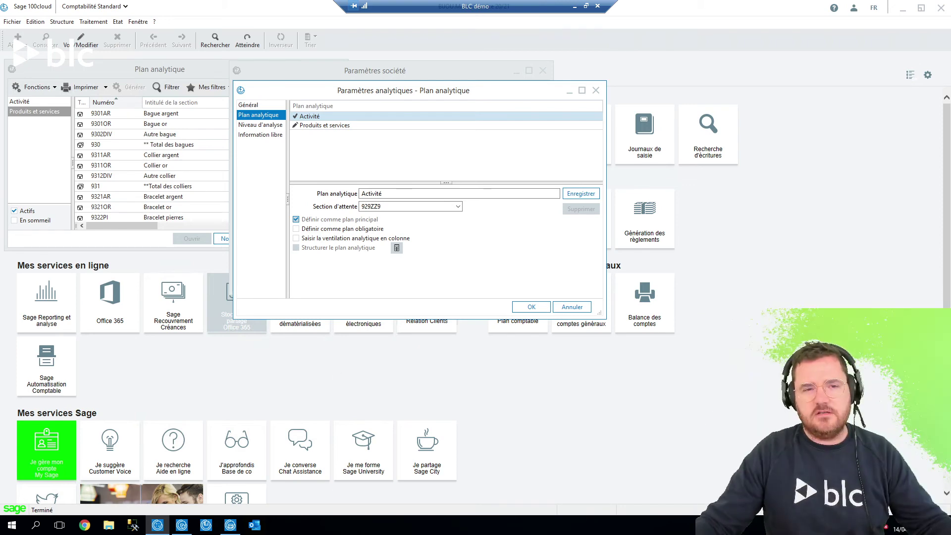
{"action": "left_click", "coordinate": [250, 134]}
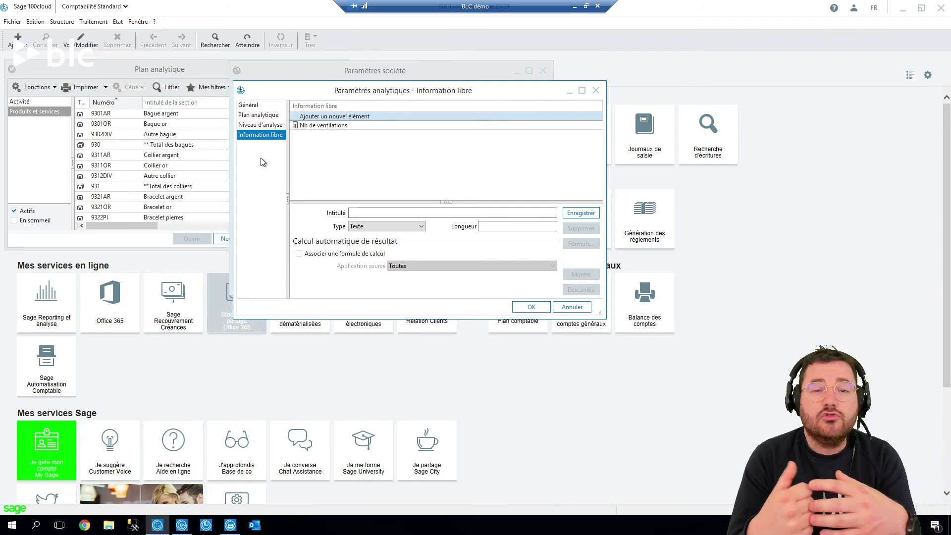
Examine the analysis levels Coûts administratifs, Coûts commerciaux and Coûts production, and return to the Plan analytique settings.
{"action": "left_click", "coordinate": [265, 126]}
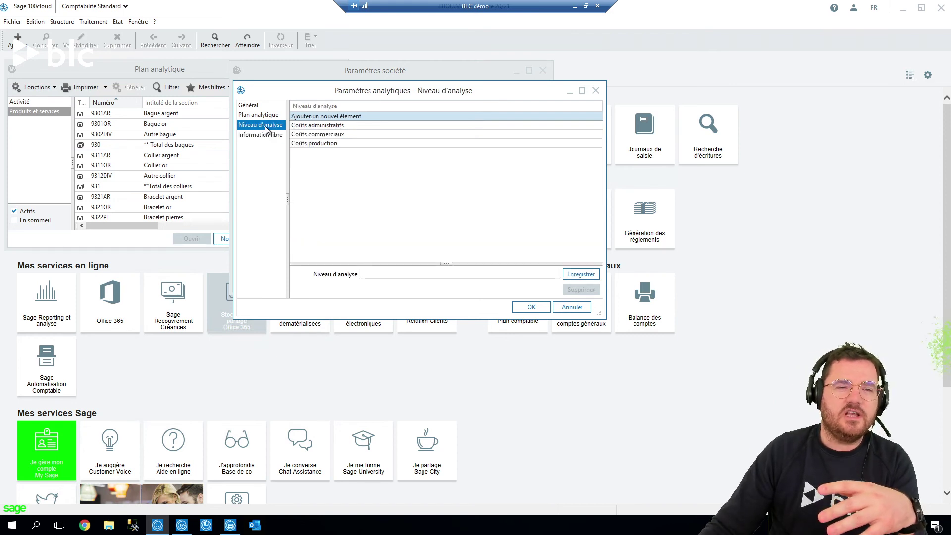
{"action": "left_click", "coordinate": [335, 127]}
{"action": "left_click", "coordinate": [336, 134]}
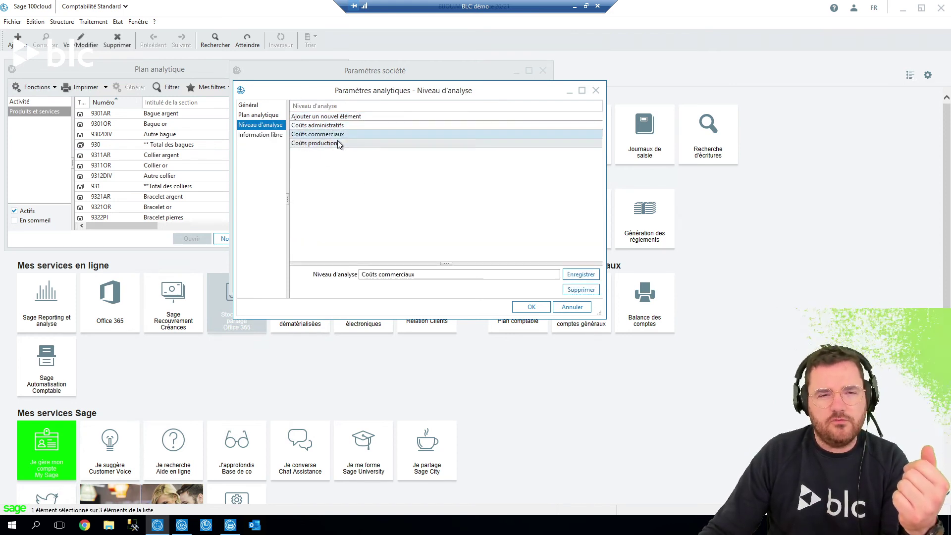
{"action": "left_click", "coordinate": [337, 142]}
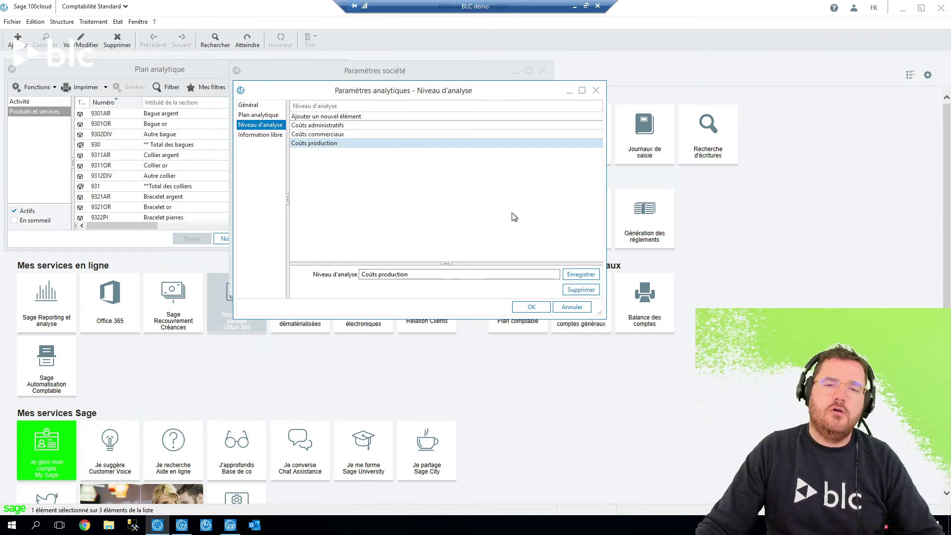
{"action": "left_click", "coordinate": [271, 109]}
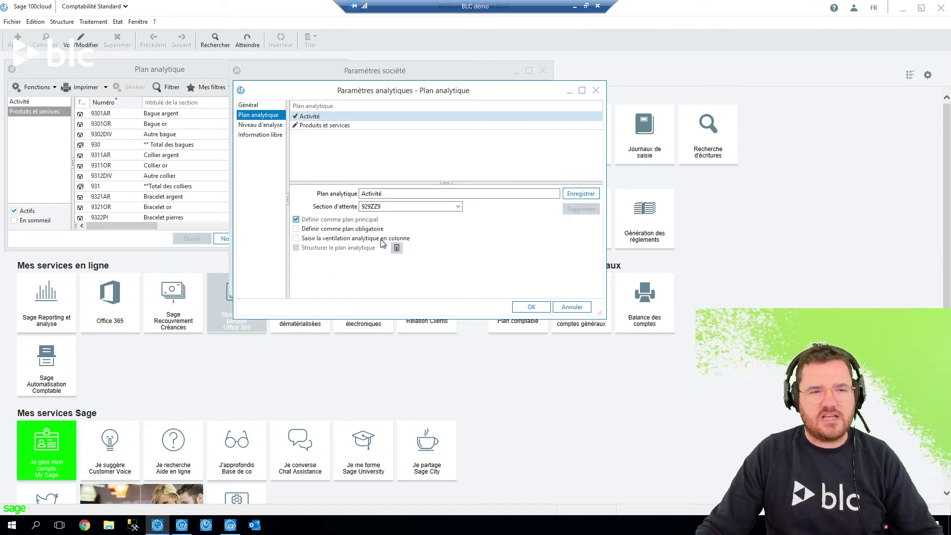
Set the Niveau d'analyse of section 9311OR Collier or to Coûts production and validate the section.
{"action": "left_click", "coordinate": [61, 22]}
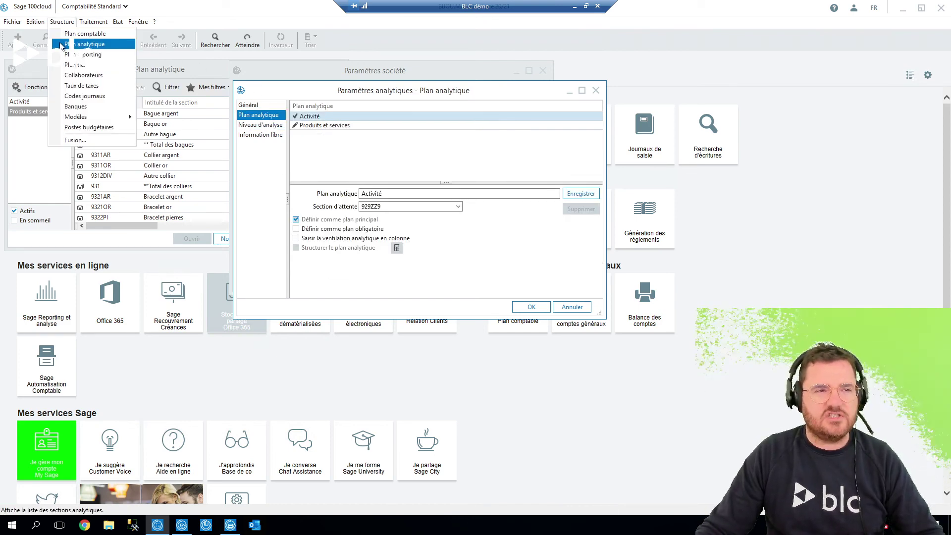
{"action": "left_click", "coordinate": [85, 43]}
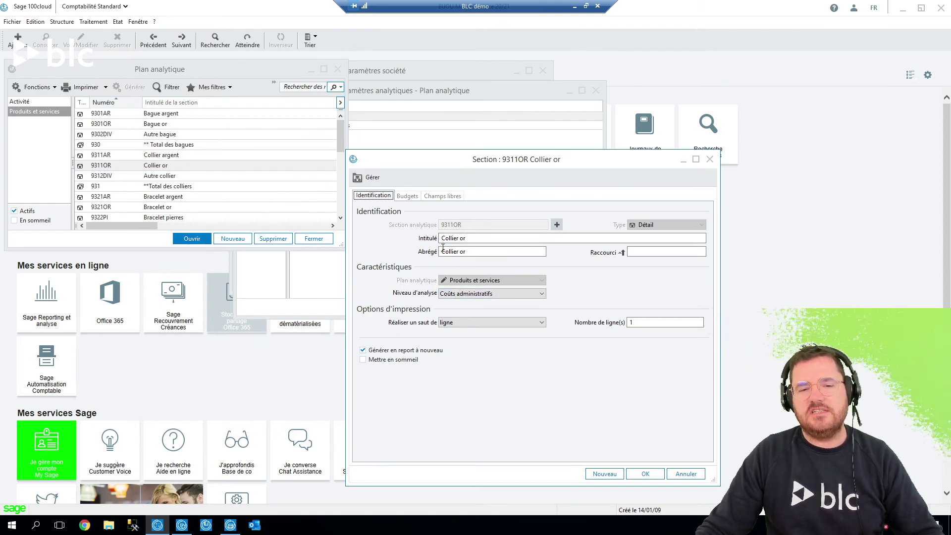
{"action": "left_click", "coordinate": [470, 237]}
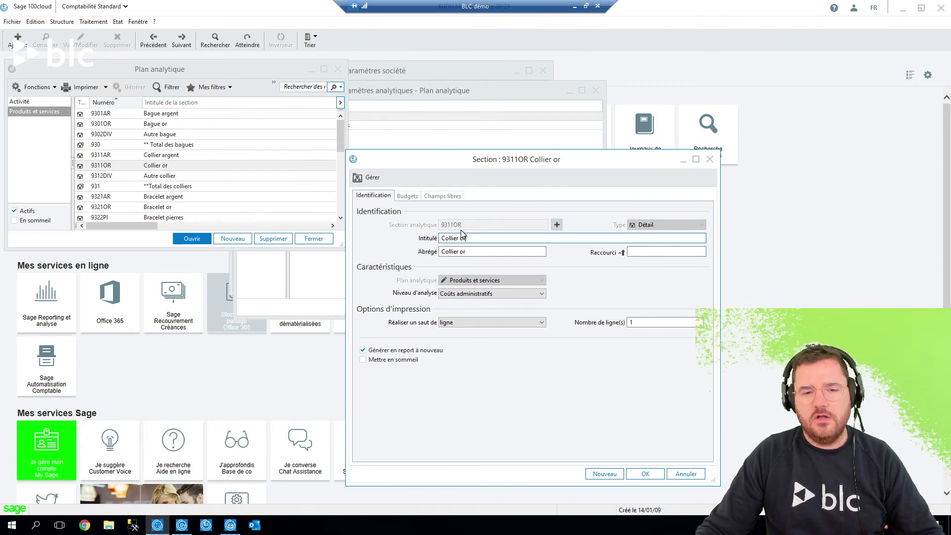
{"action": "left_click", "coordinate": [517, 297]}
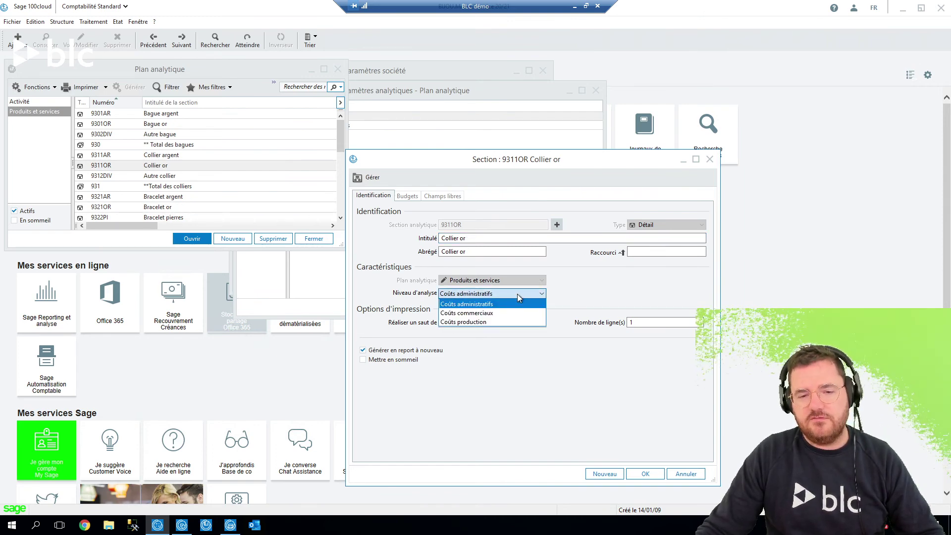
{"action": "left_click", "coordinate": [485, 322]}
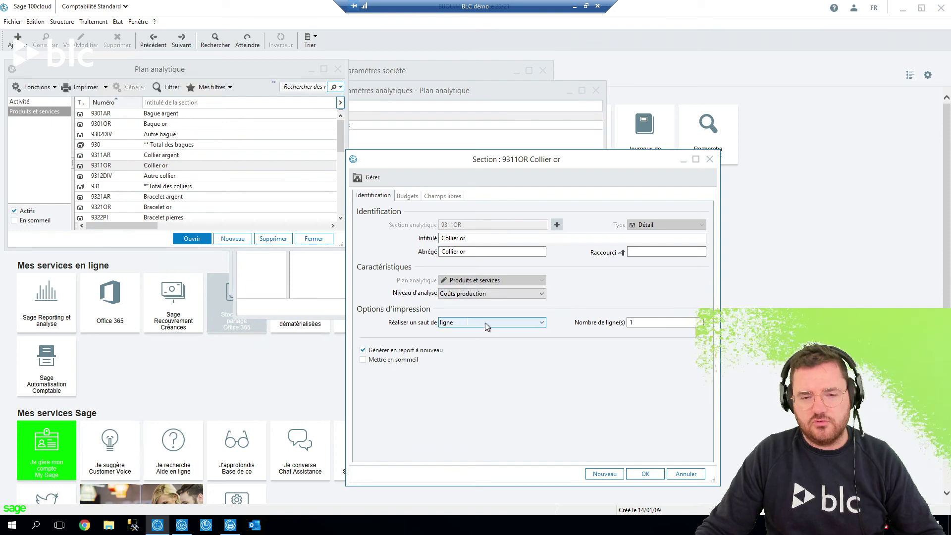
{"action": "left_click", "coordinate": [645, 474]}
Validate the analytical parameters, and close the Plan analytique list and the Paramètres société window.
{"action": "left_click", "coordinate": [531, 307]}
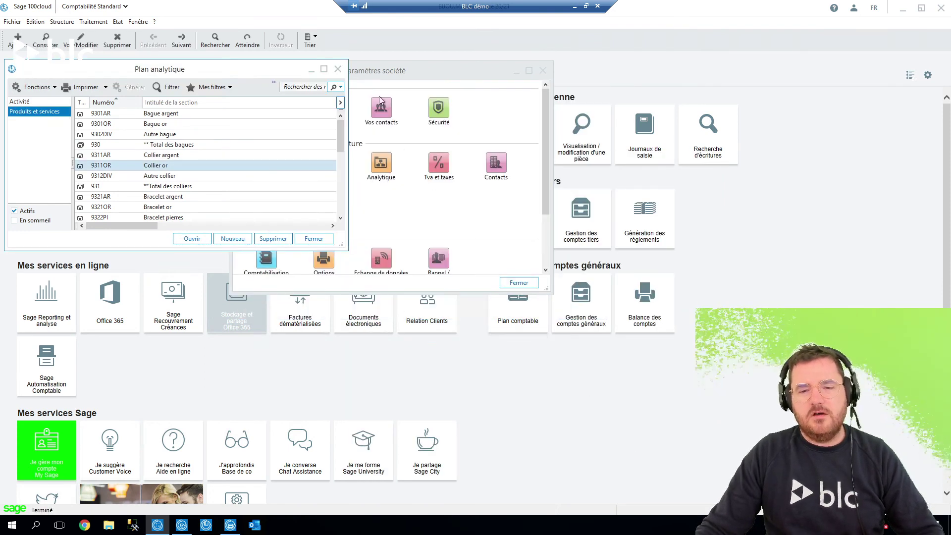
{"action": "left_click", "coordinate": [337, 69]}
{"action": "left_click", "coordinate": [542, 73]}
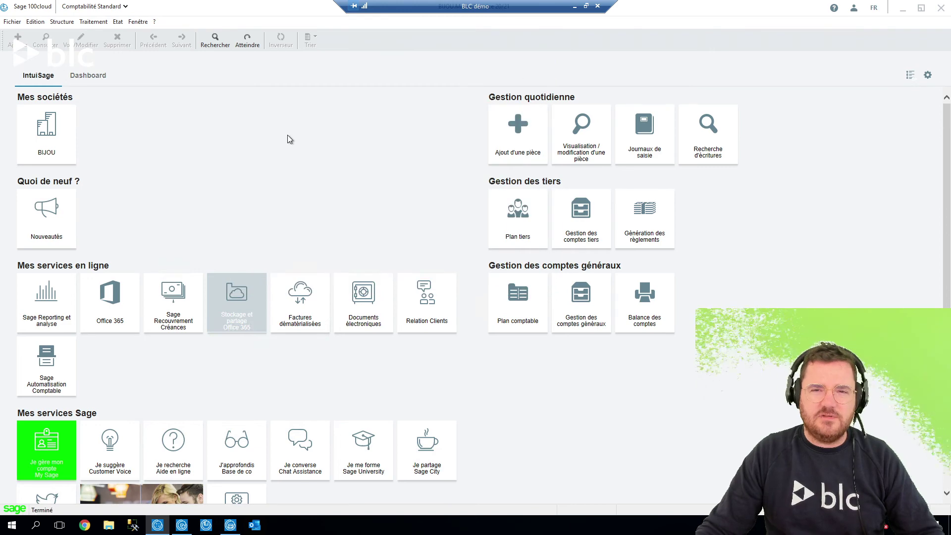